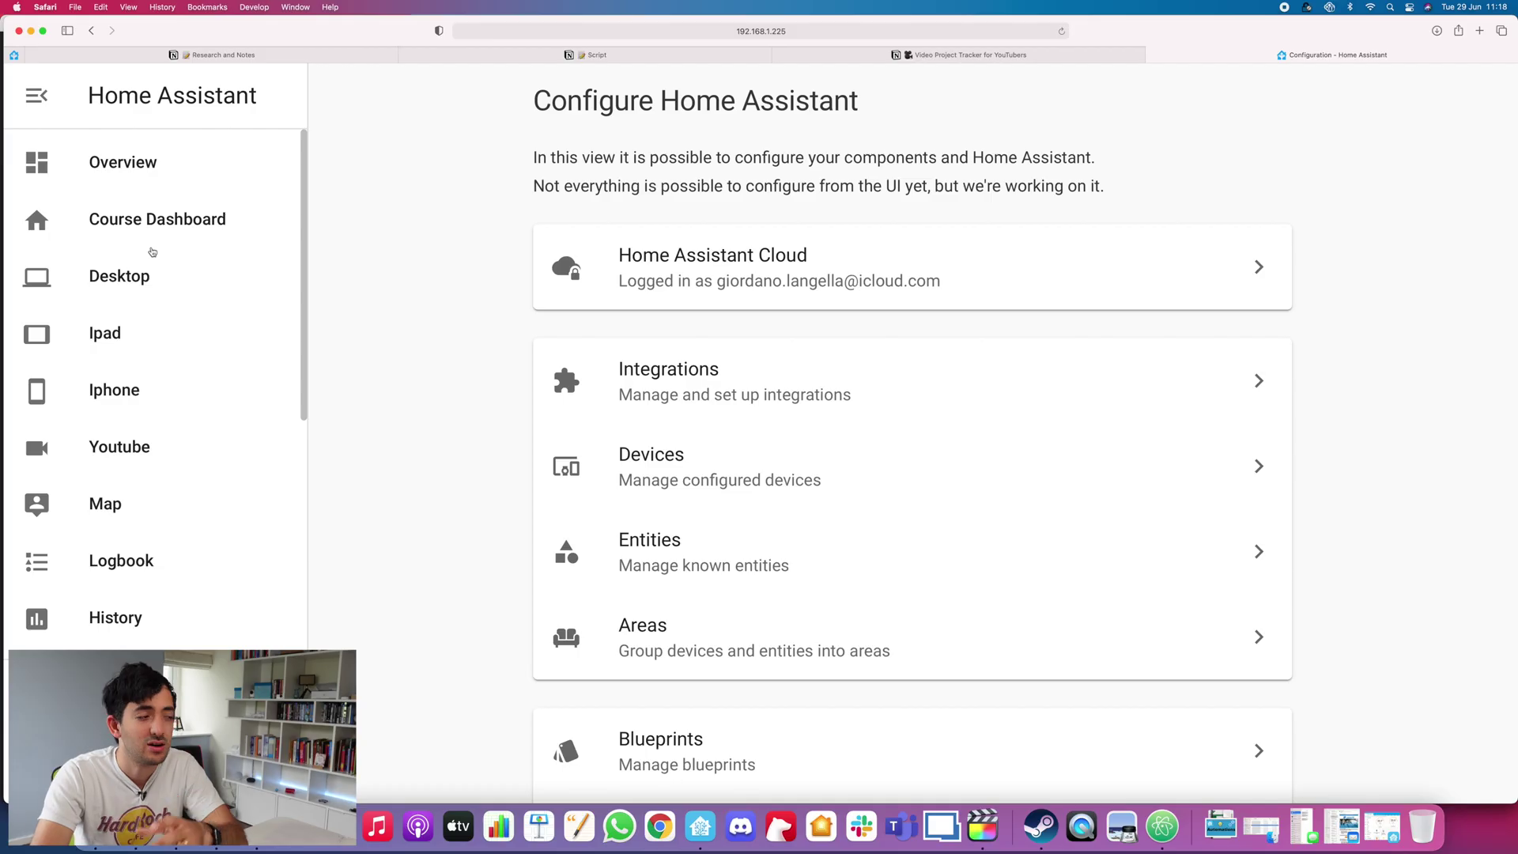
From Integrations, open the '21 devices' list of the ConBee II Zigbee Home Automation card
scroll(187, 427, down, 5)
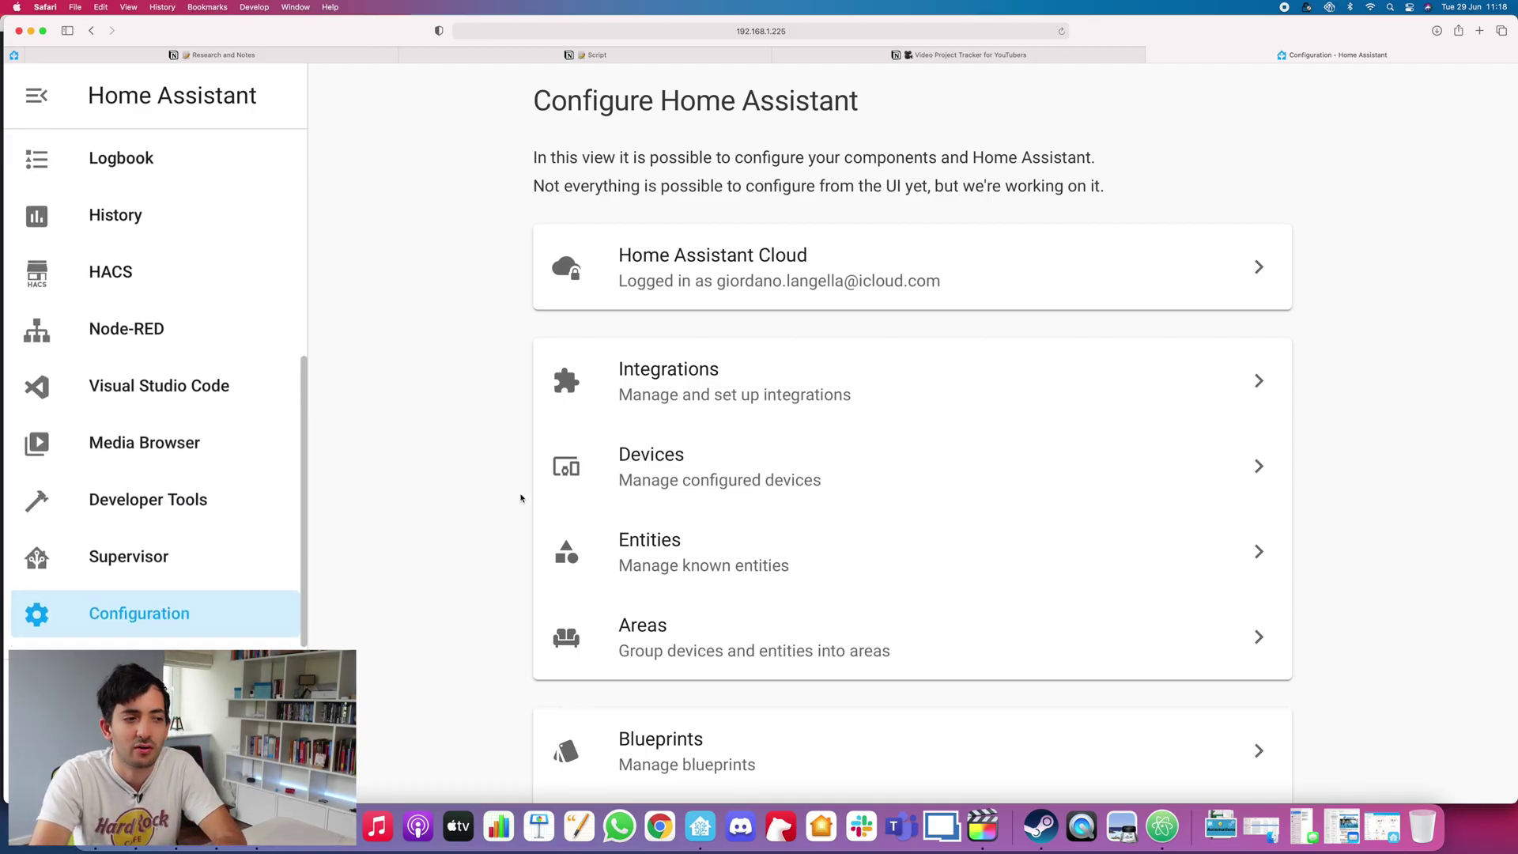
scroll(521, 498, down, 5)
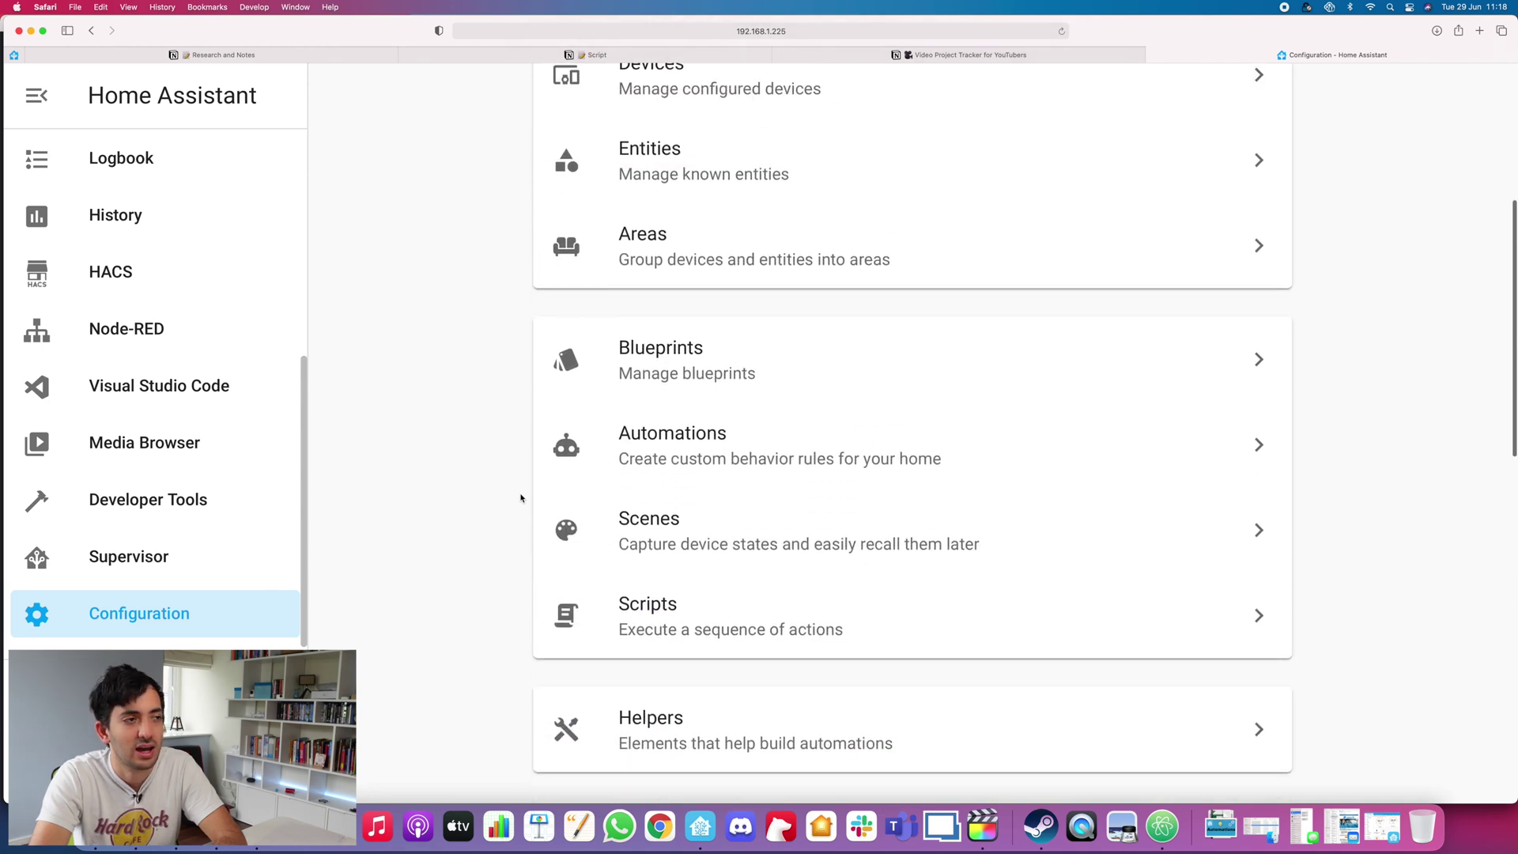
scroll(554, 482, up, 2)
click(678, 151)
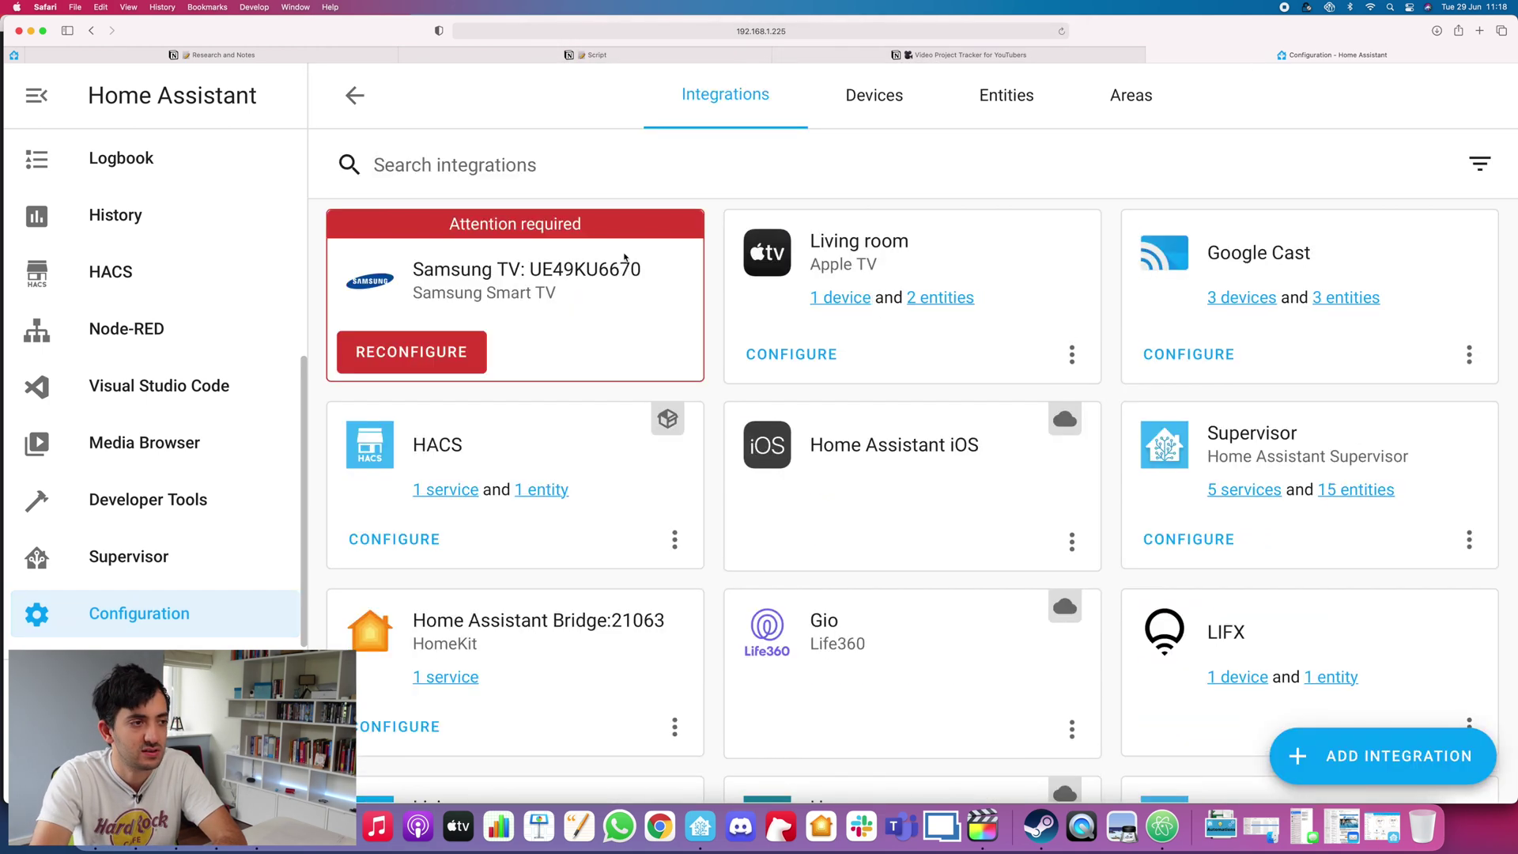
scroll(625, 258, down, 8)
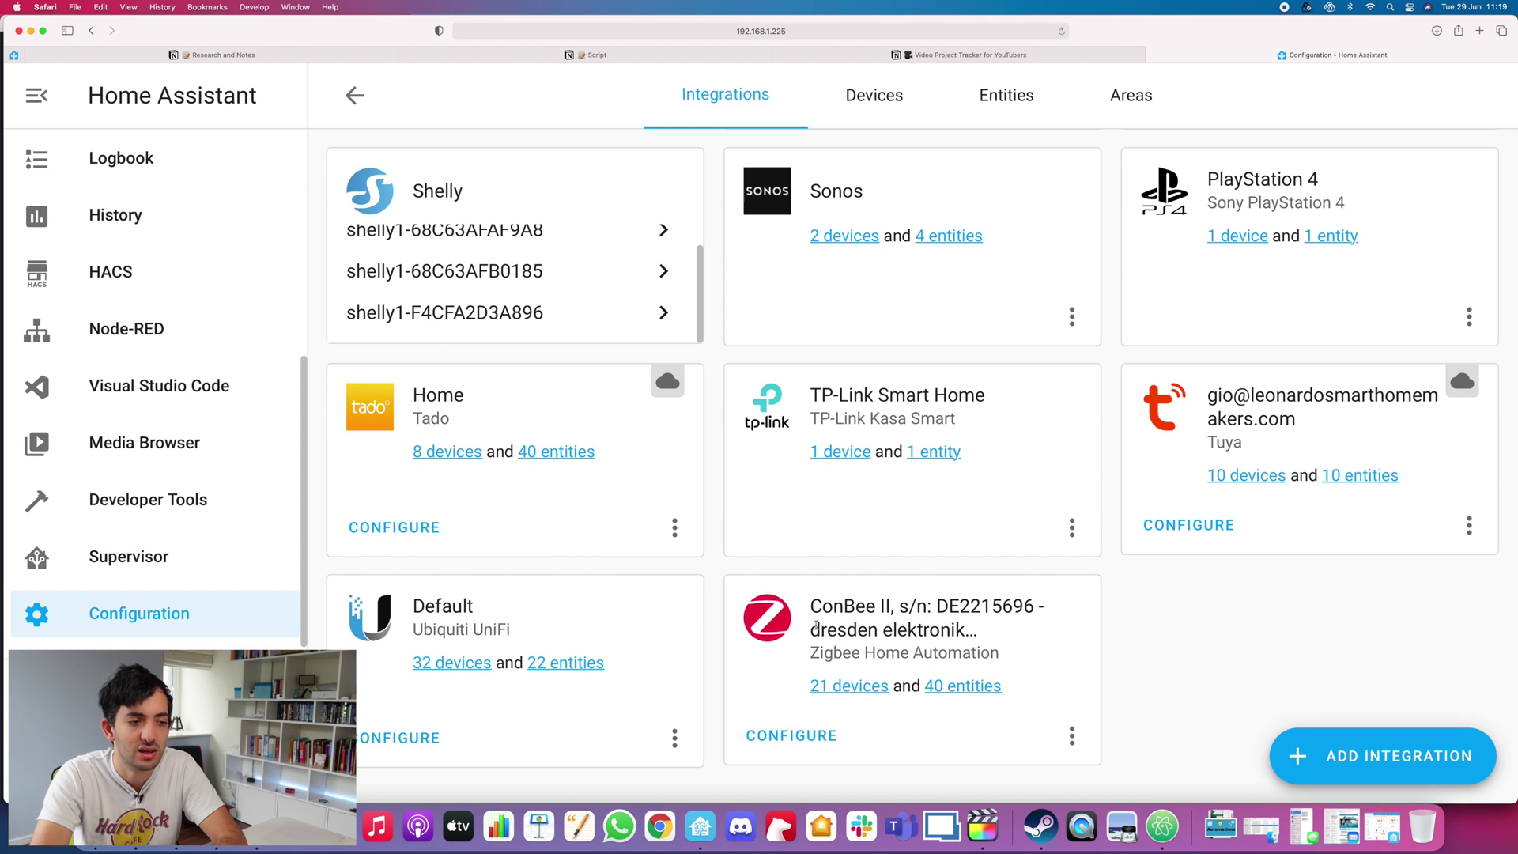
drag(816, 626, 998, 646)
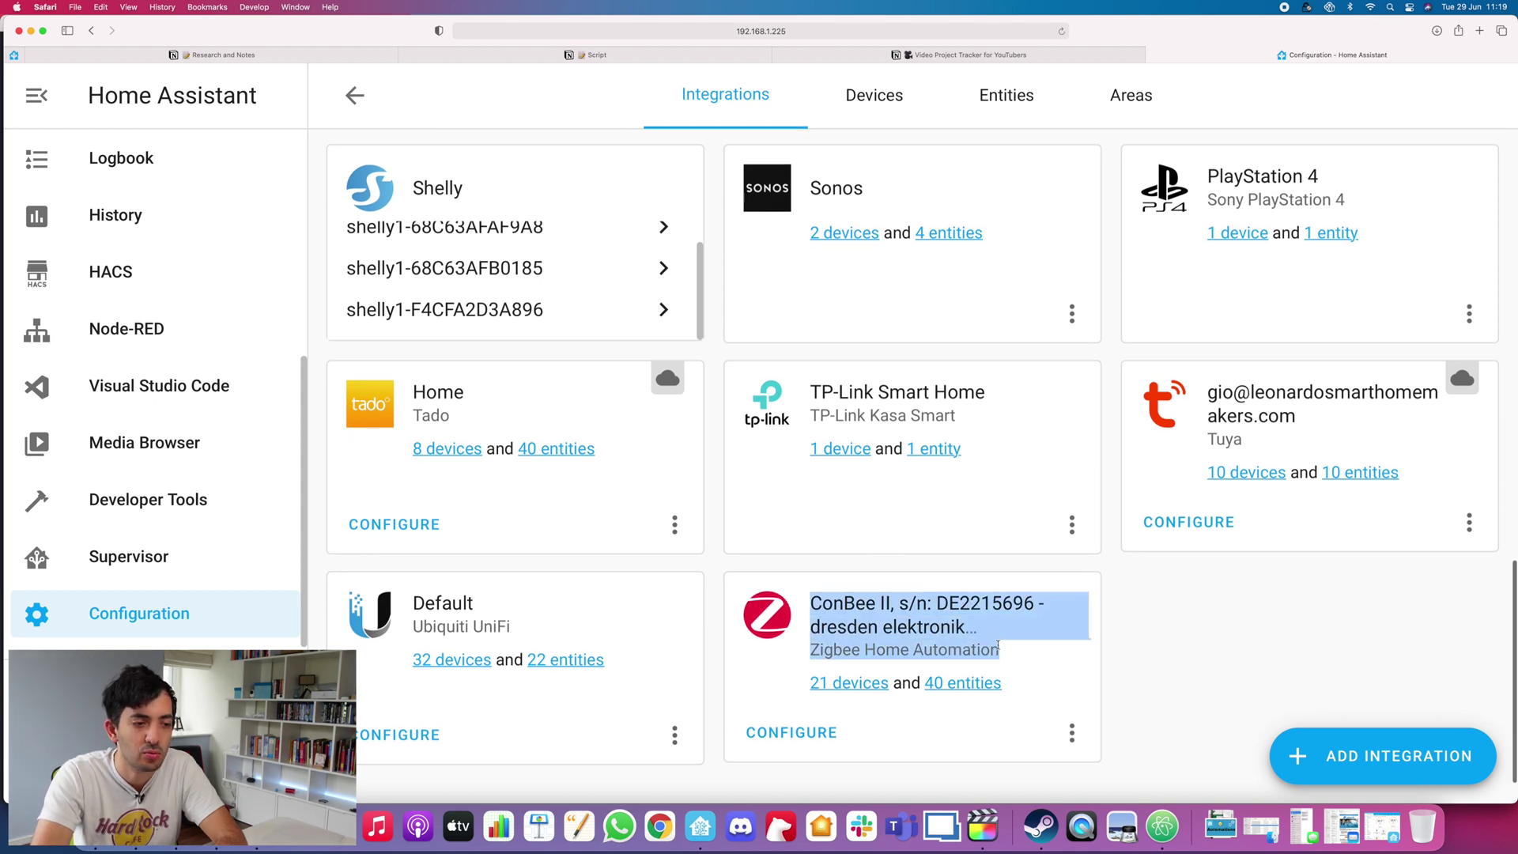
click(814, 609)
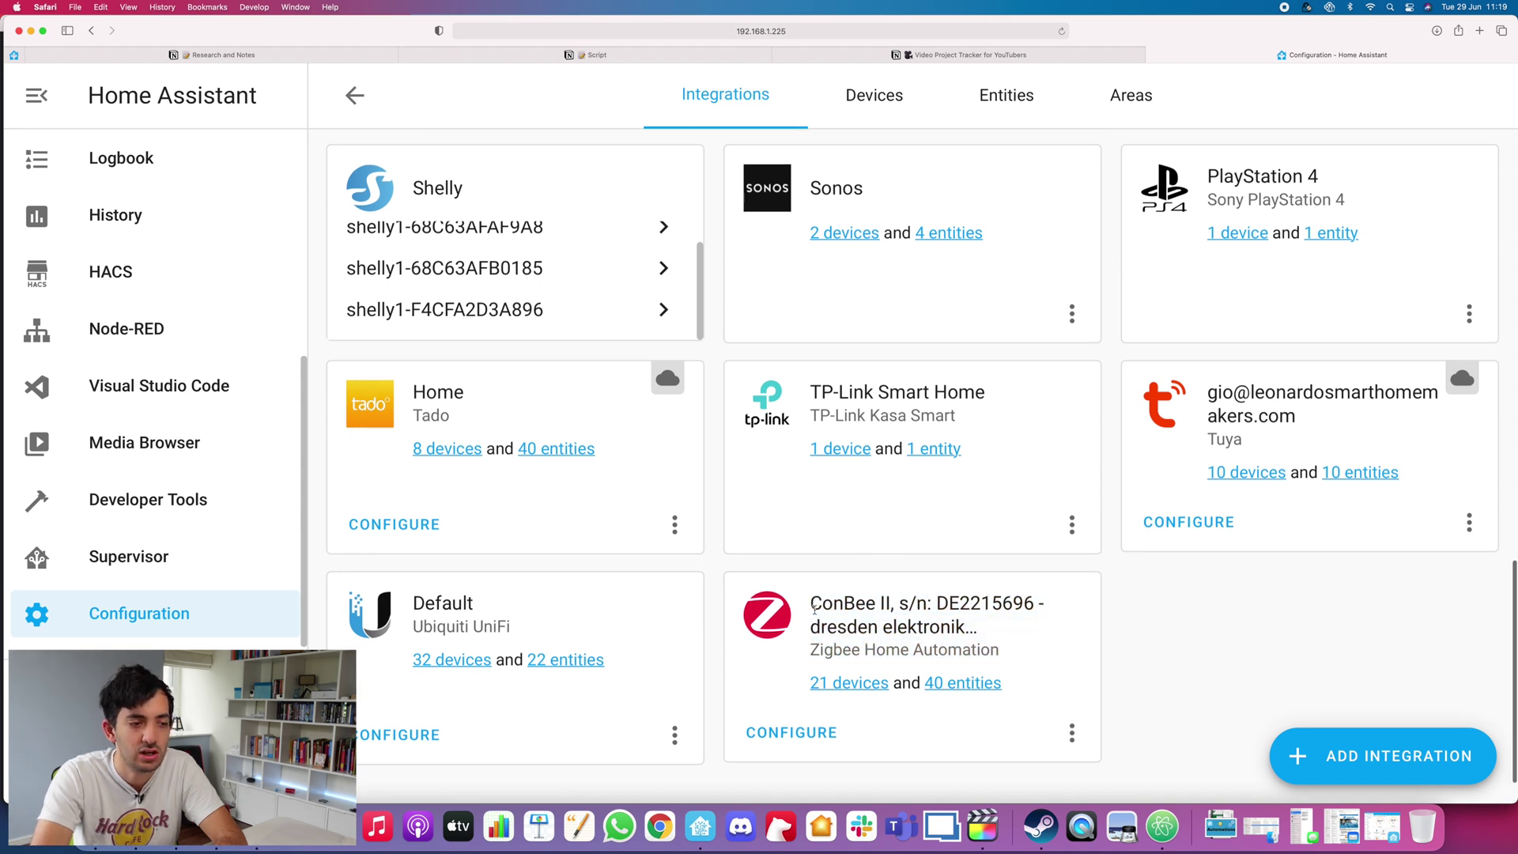
click(831, 684)
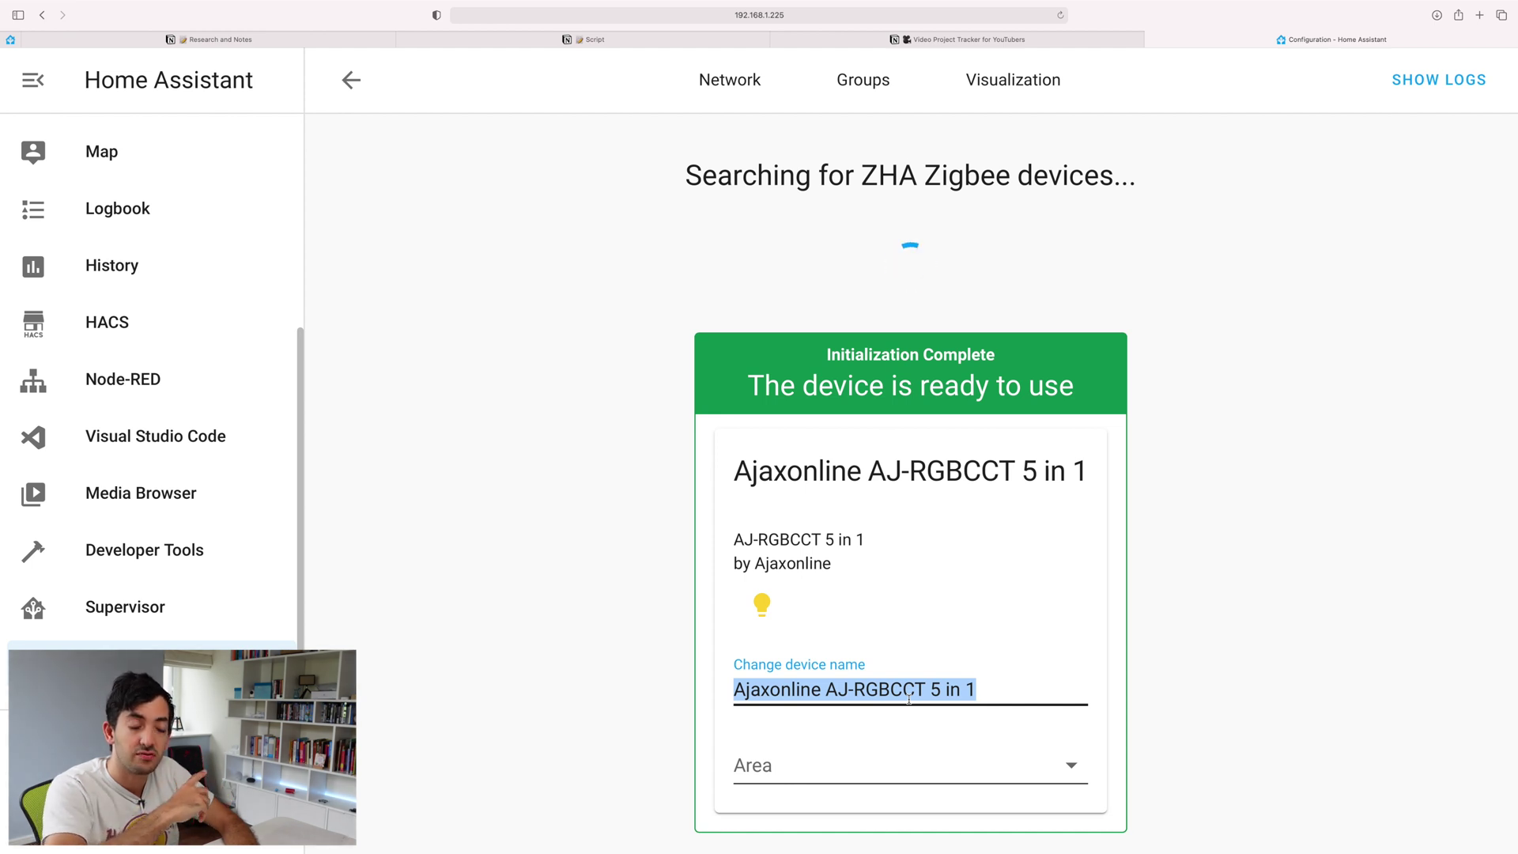
Name the device living_sofa_led, set its area to Lounge, and go back to the Zigbee devices
text(living)
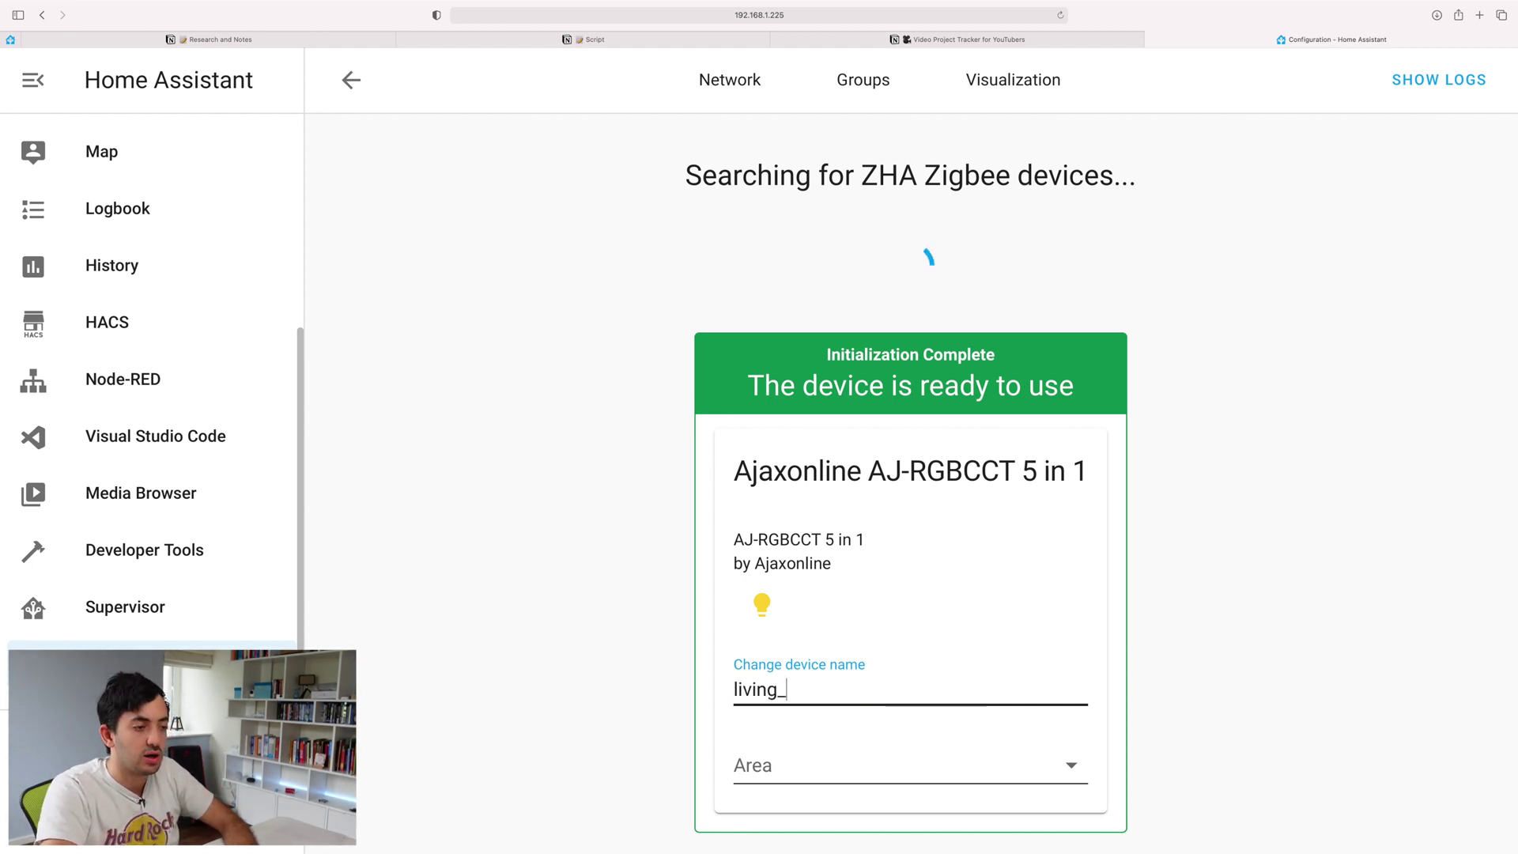
text(_so)
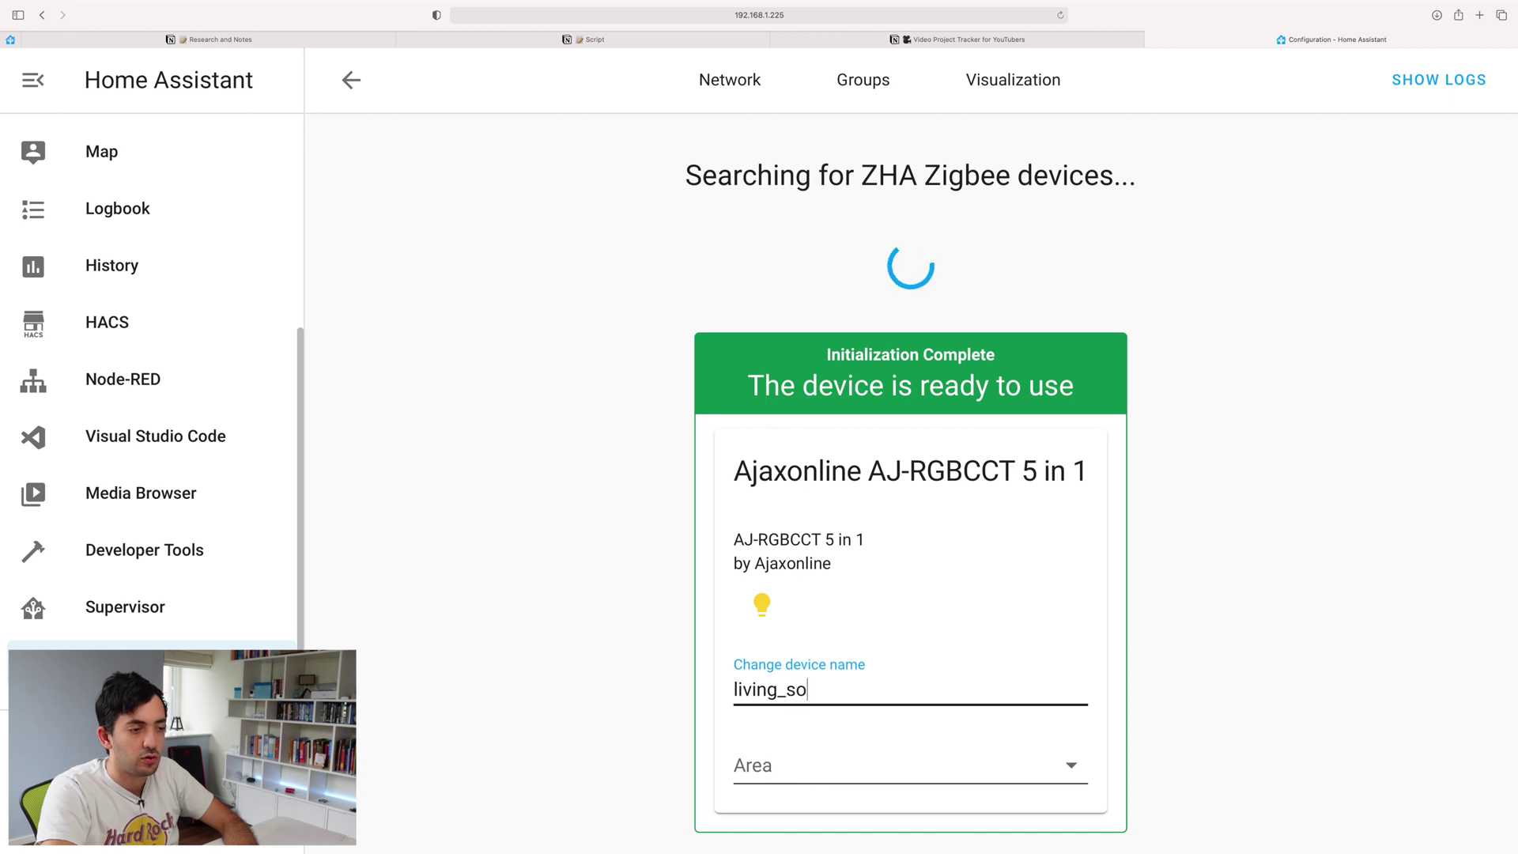
text(fa_led)
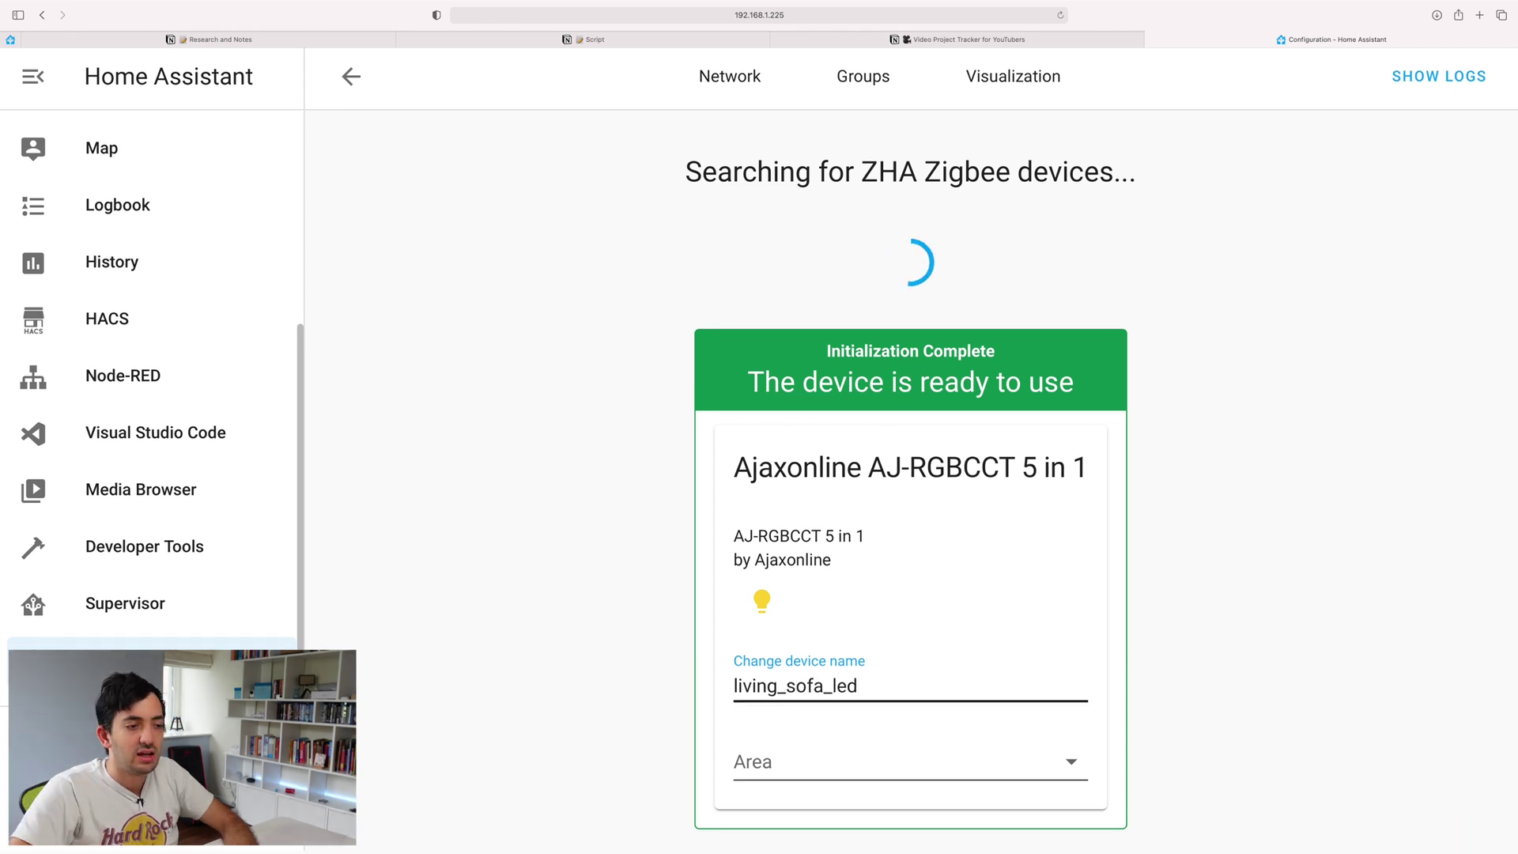
click(926, 773)
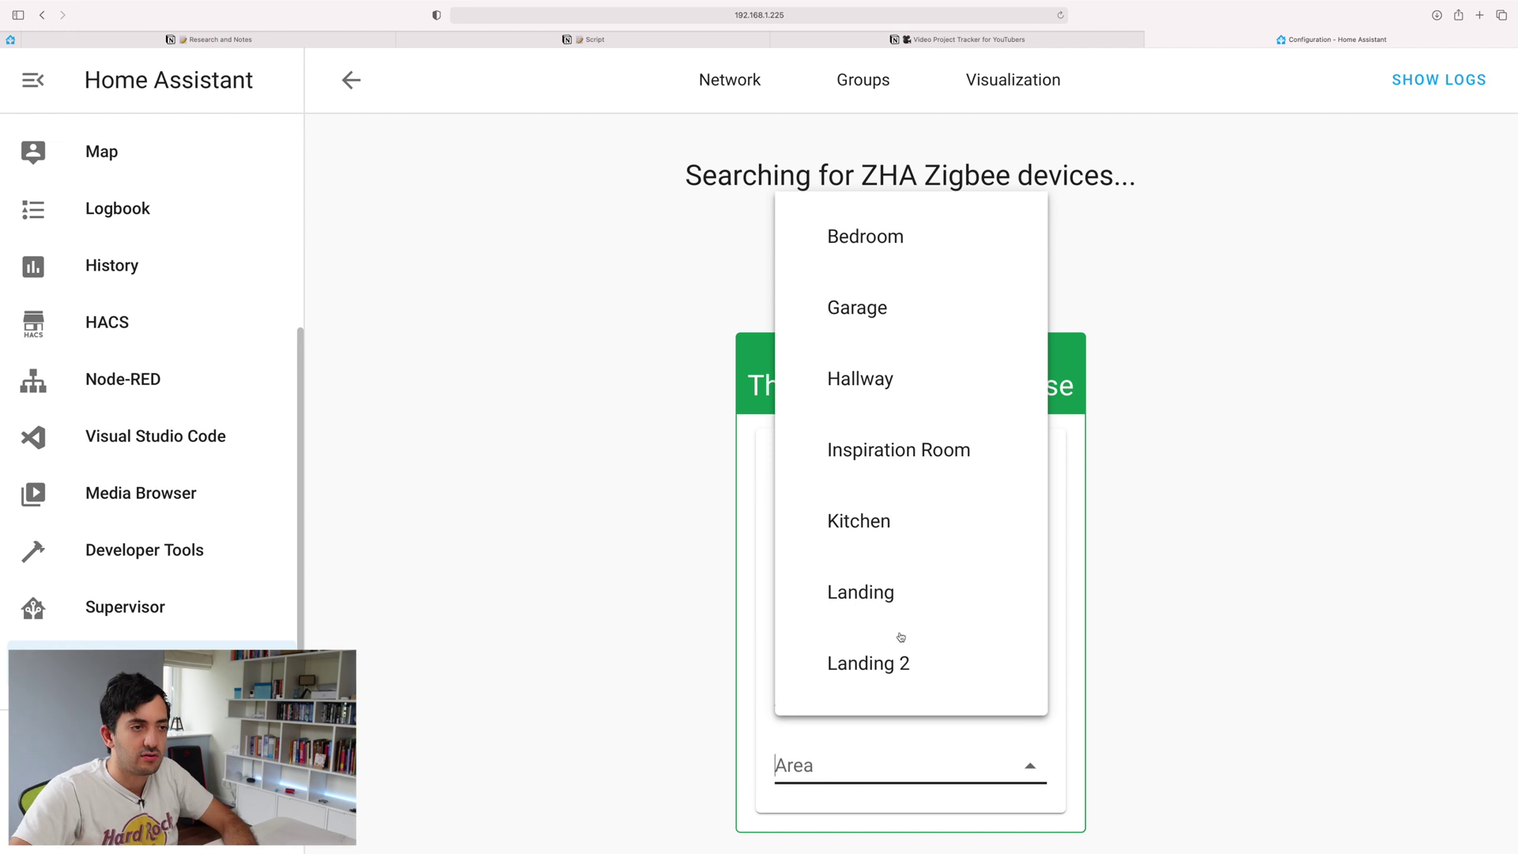
scroll(899, 467, down, 3)
click(869, 569)
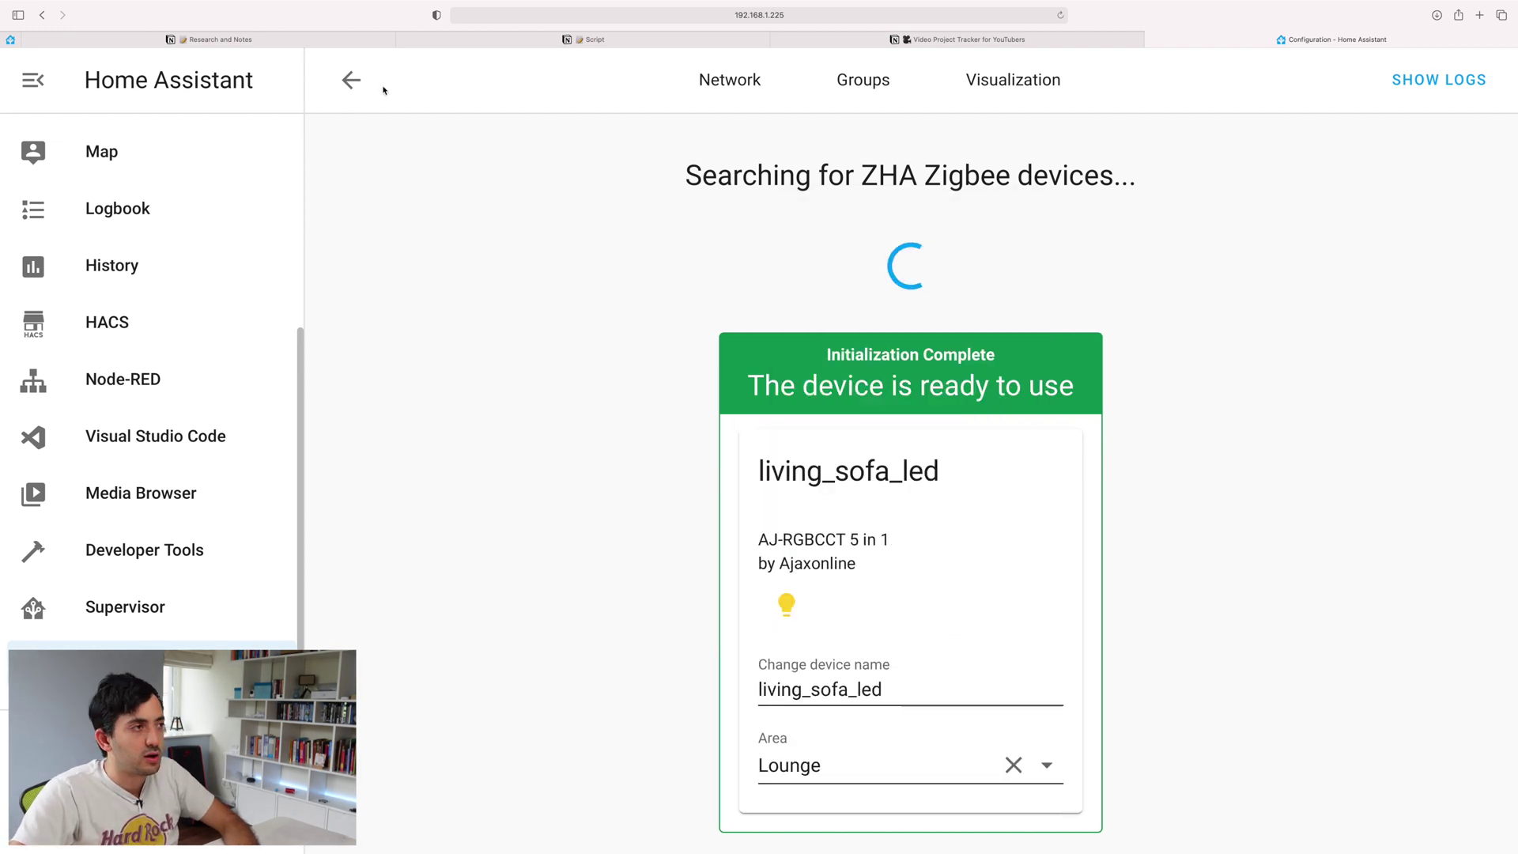
click(353, 83)
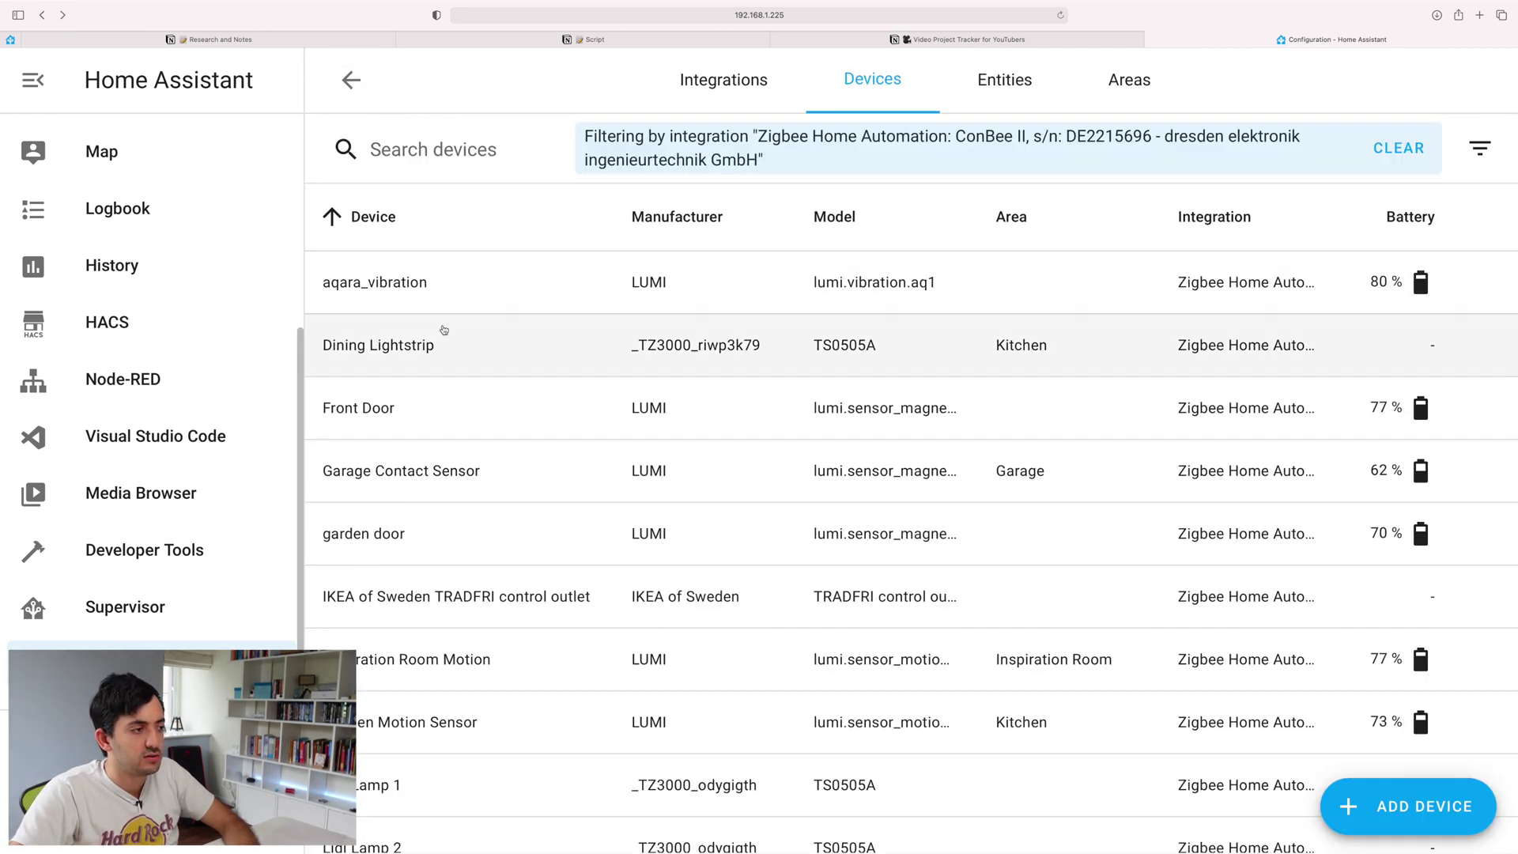
Rename the AJ-RGBCCT strip's light entity to 'Sofa Led Light Strip', then switch the strip off
scroll(443, 330, down, 2)
scroll(443, 330, down, 2)
click(499, 680)
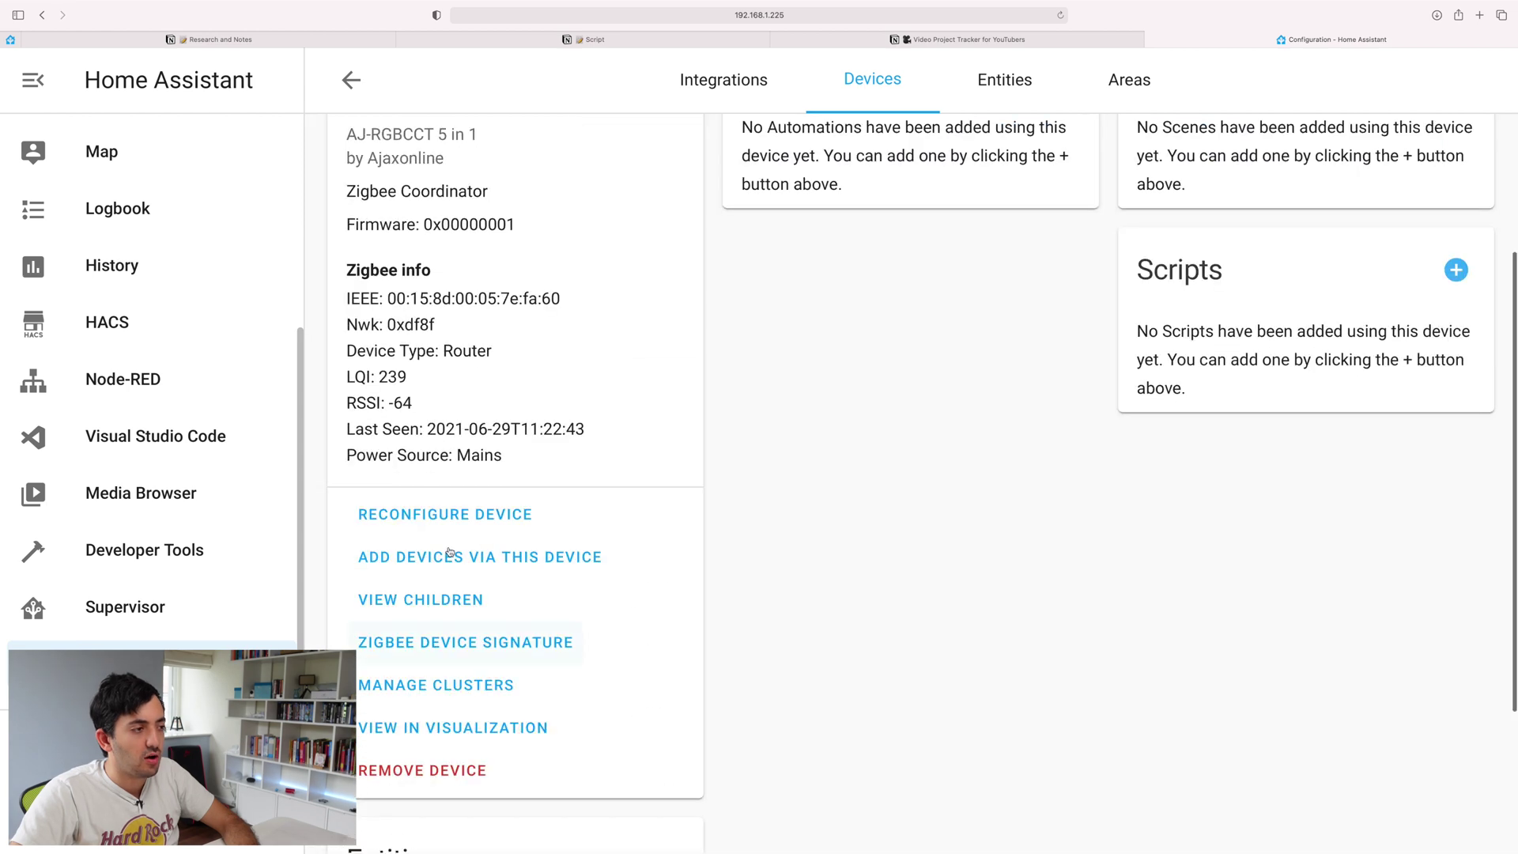
scroll(449, 552, down, 3)
click(419, 722)
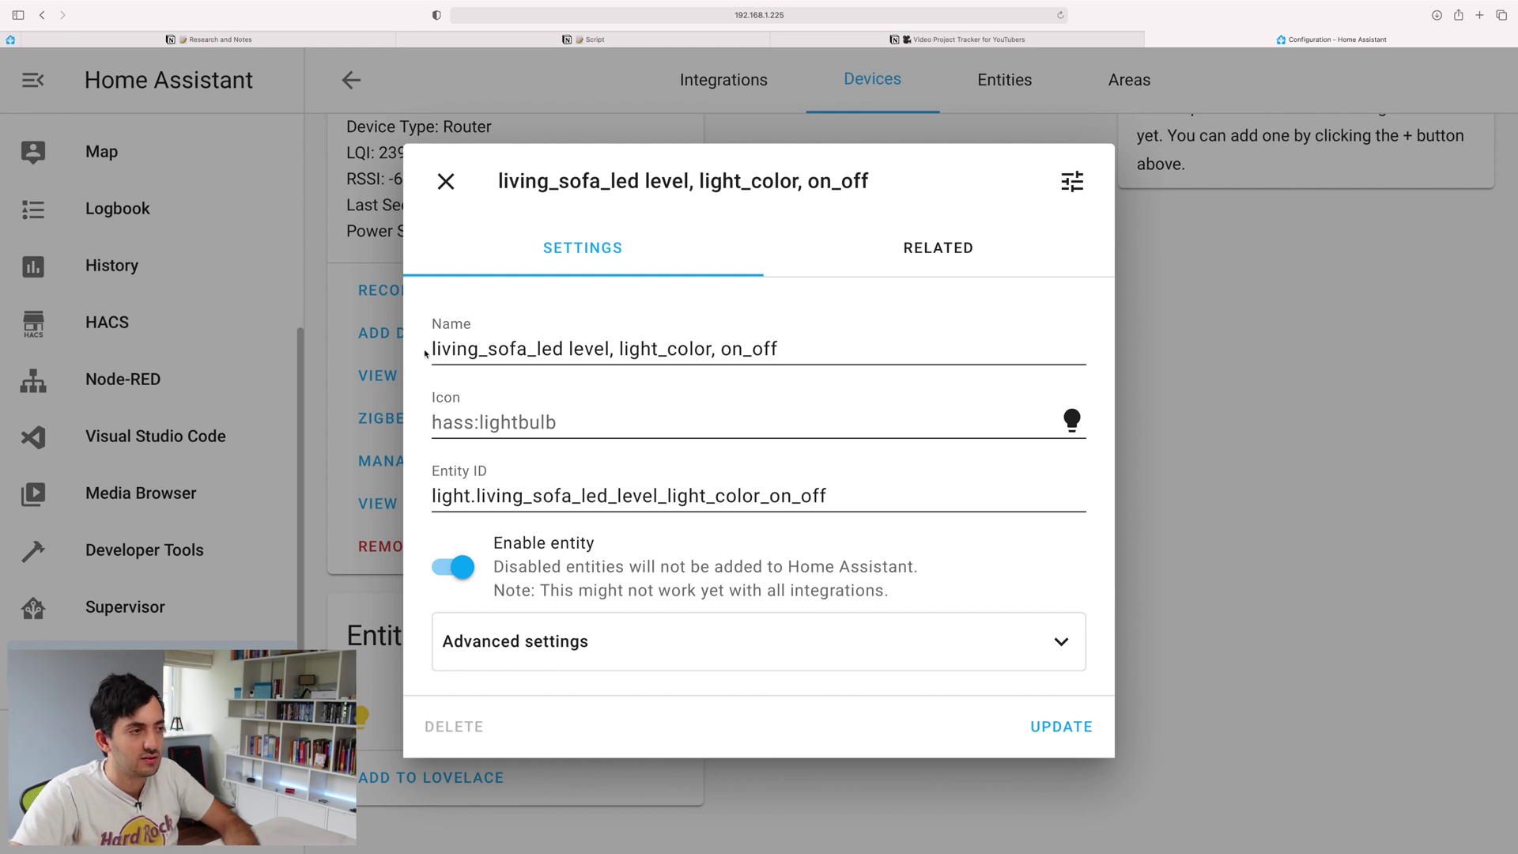
drag(434, 346, 304, 357)
text(Living)
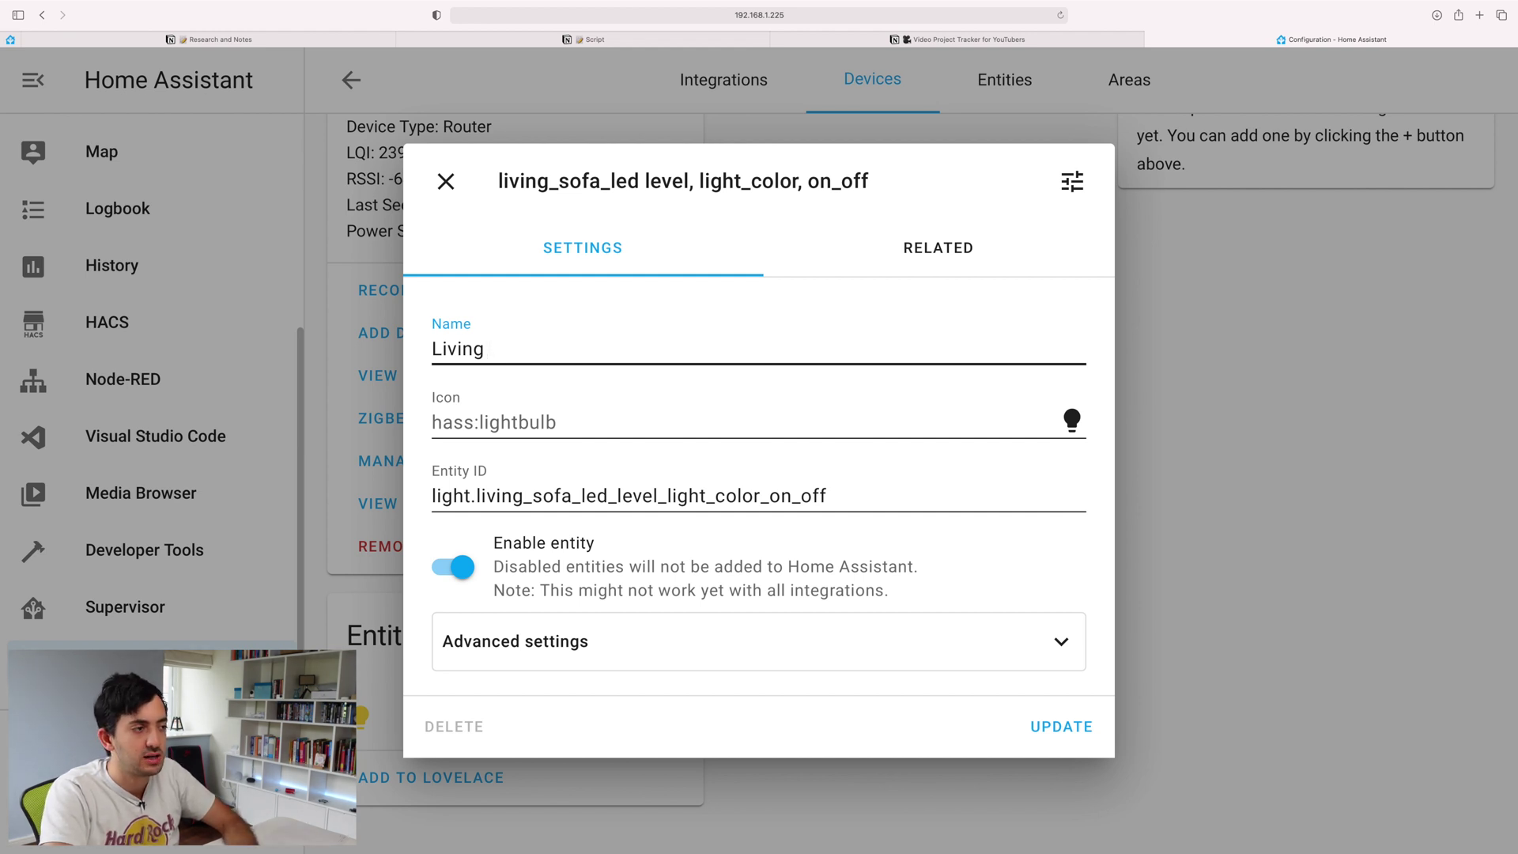
key(super+a)
text(Sofa Led Light Strip)
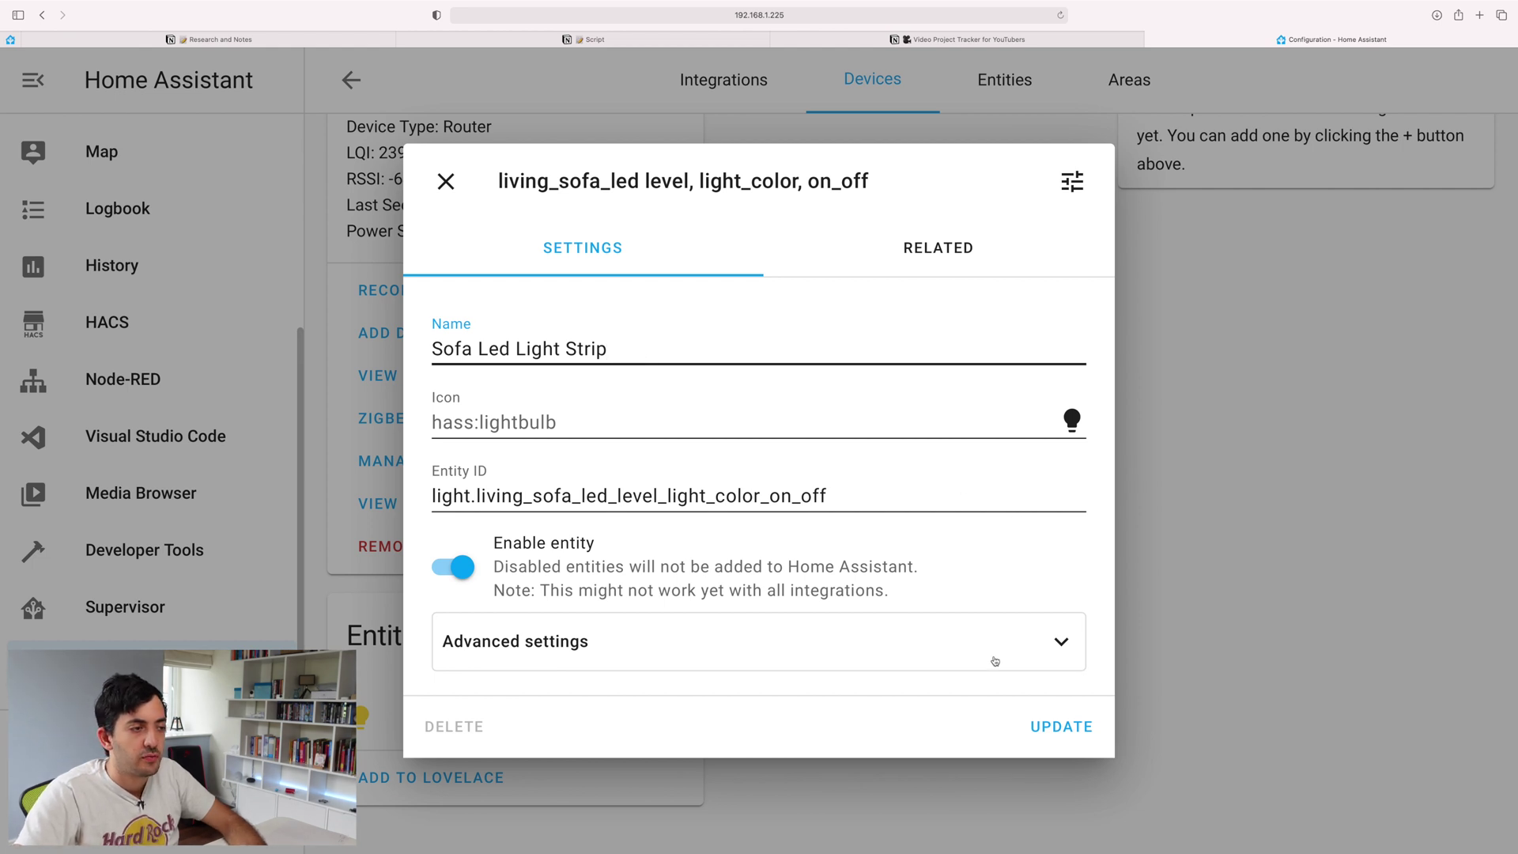
click(1065, 728)
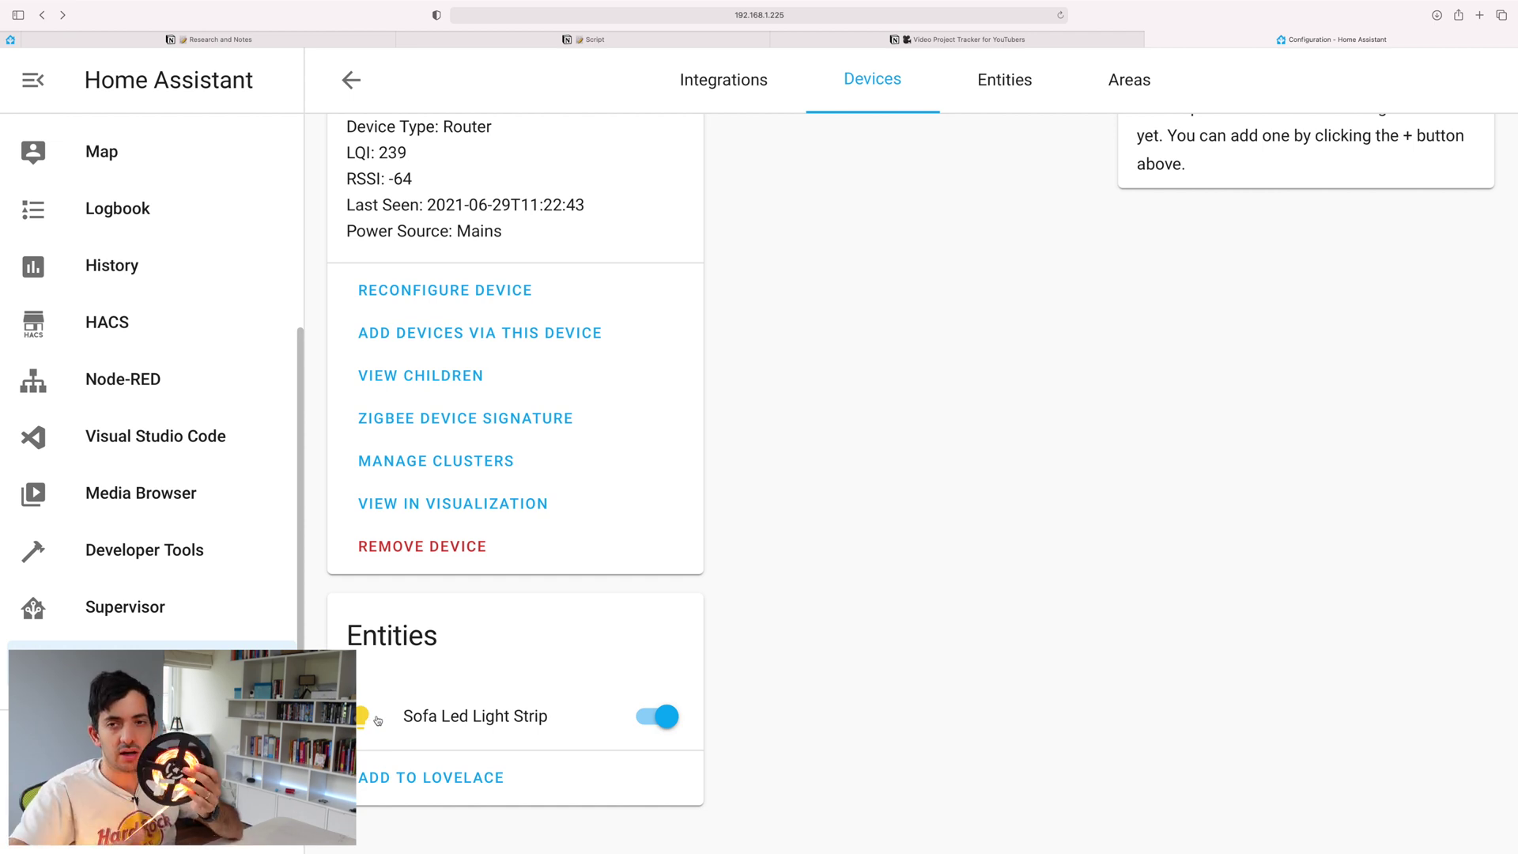
click(670, 717)
Switch the strip back on and put the Youtube dashboard into edit mode on the Ecovacs view
click(670, 718)
click(457, 718)
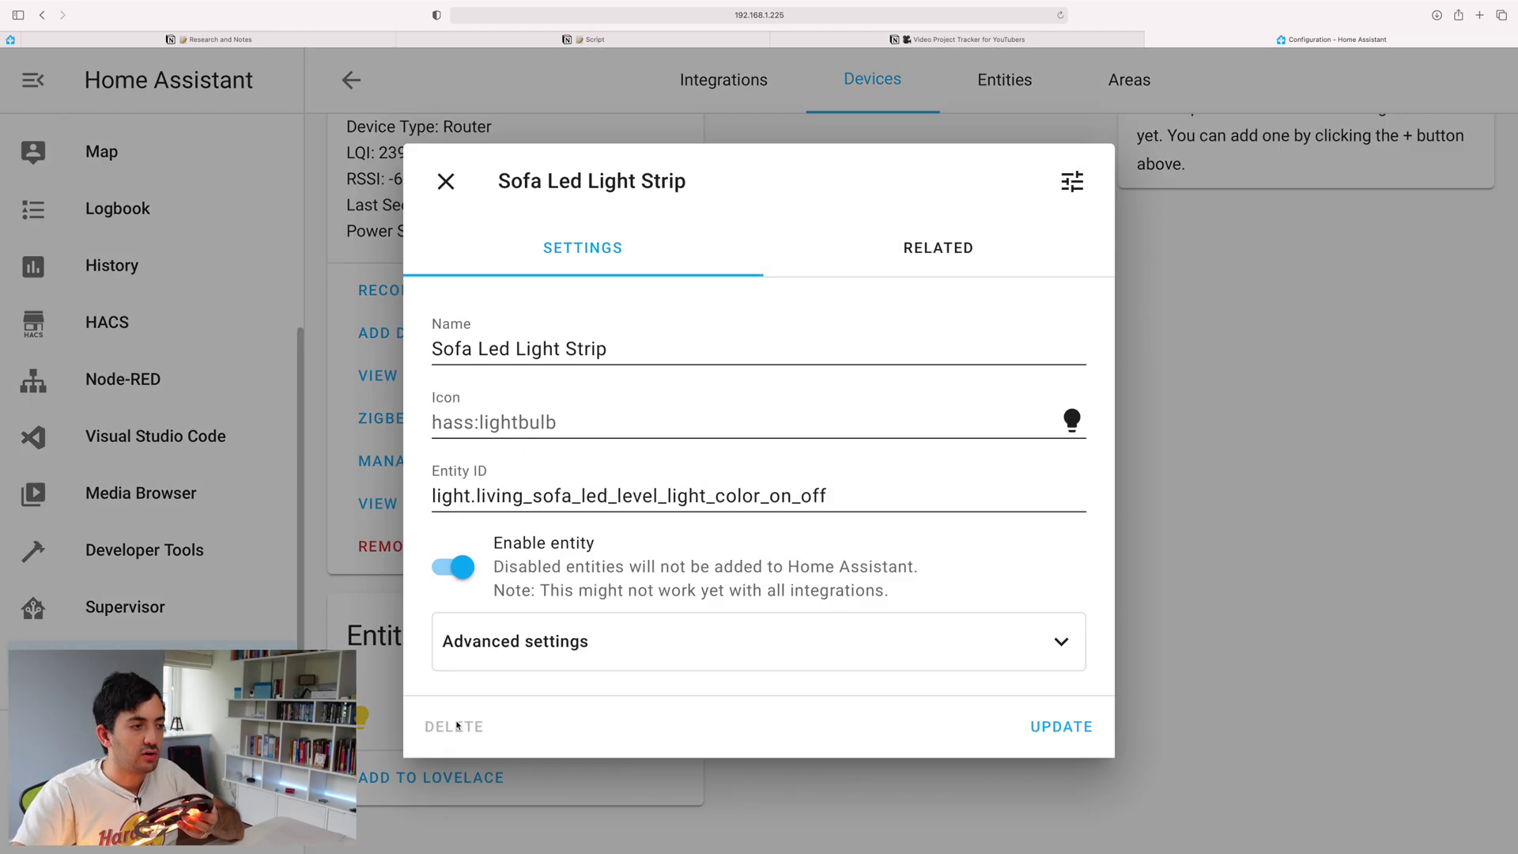
click(446, 181)
click(404, 784)
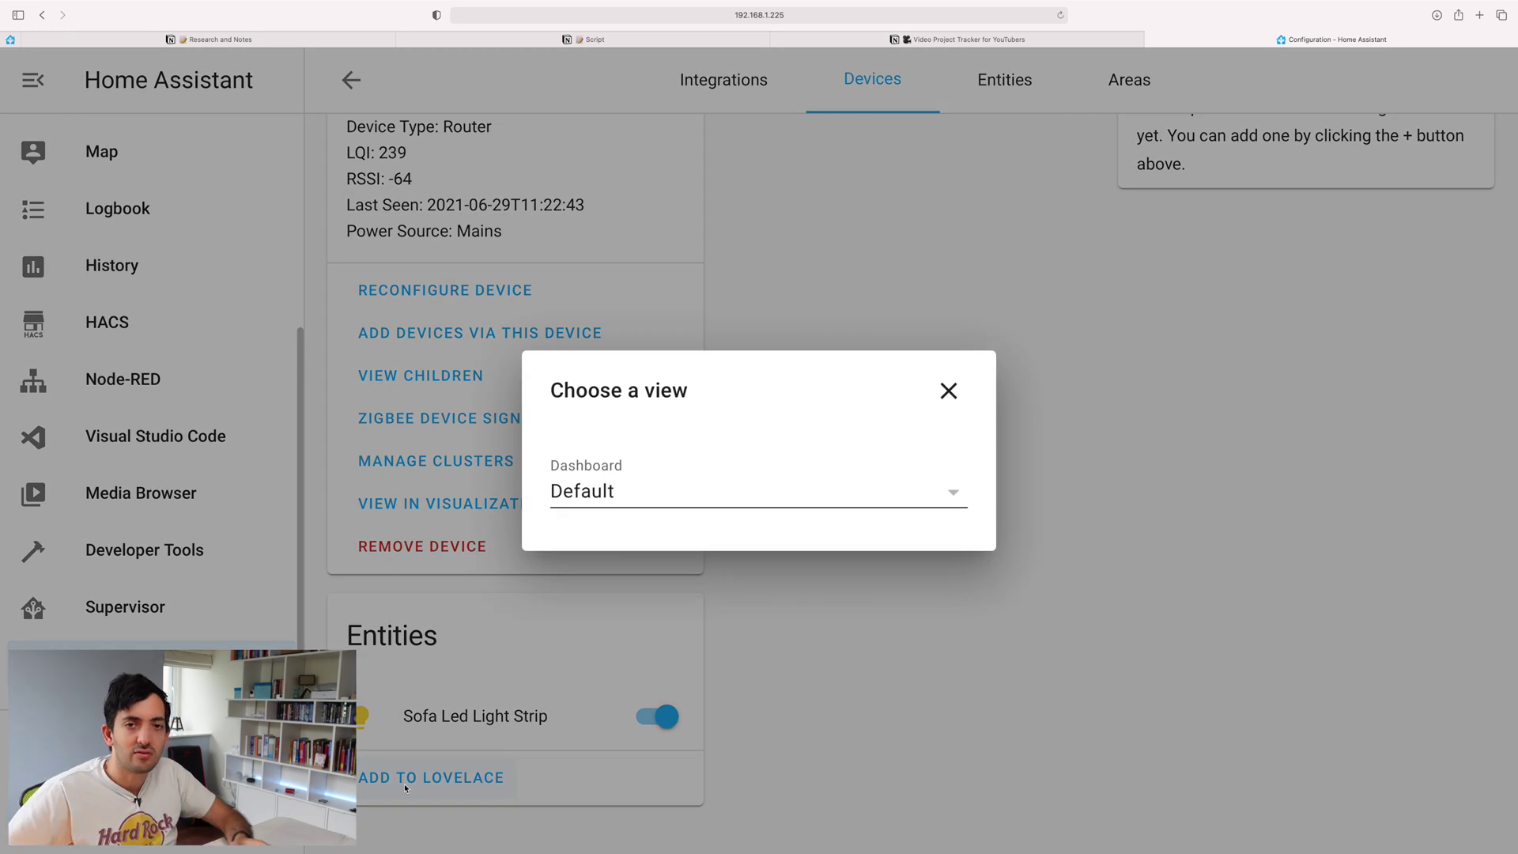
click(133, 251)
scroll(133, 252, up, 5)
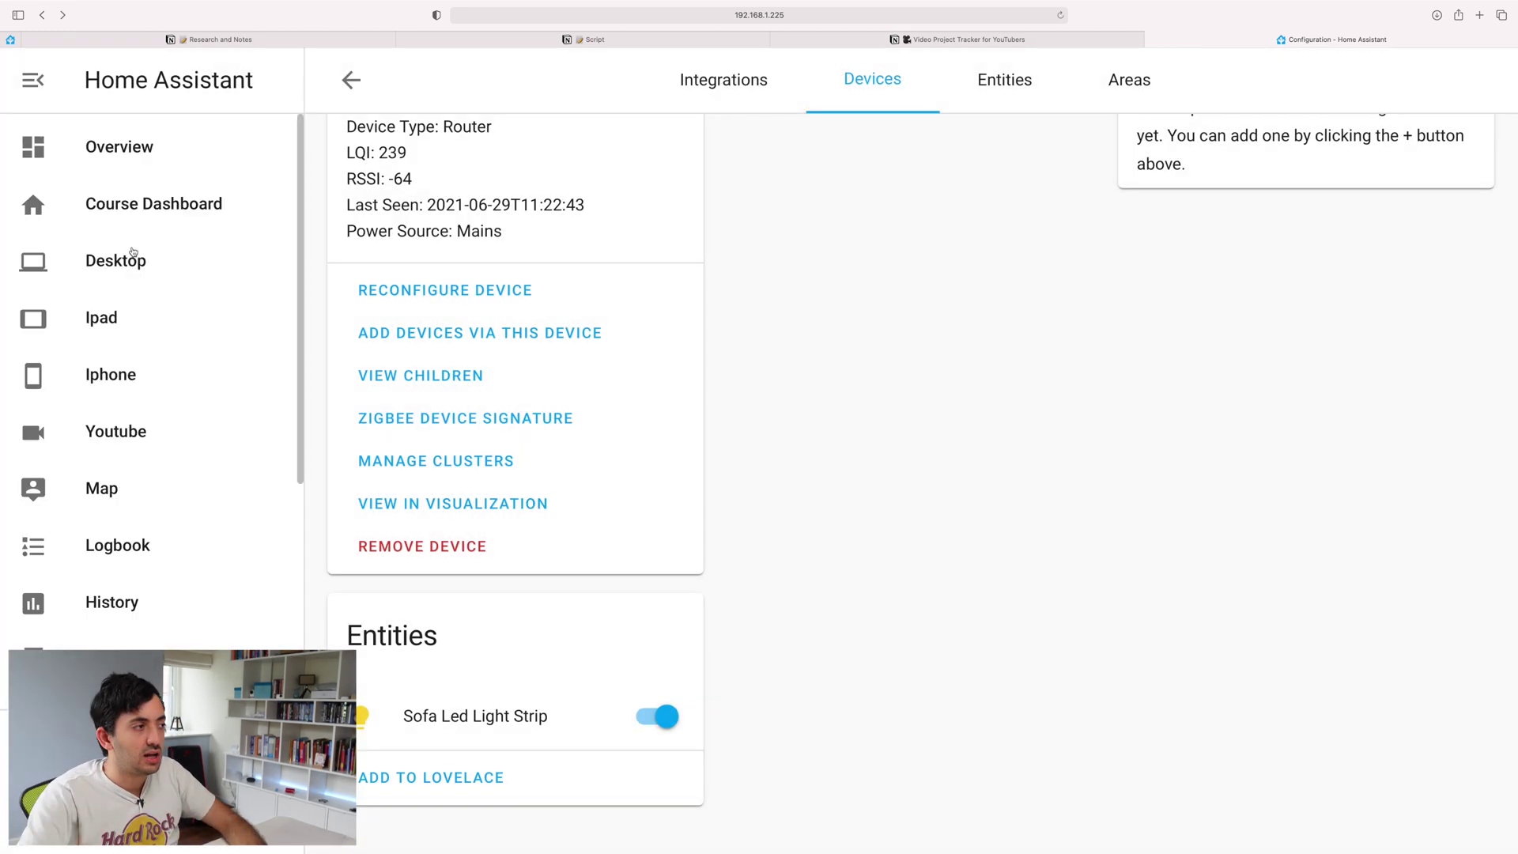
click(150, 434)
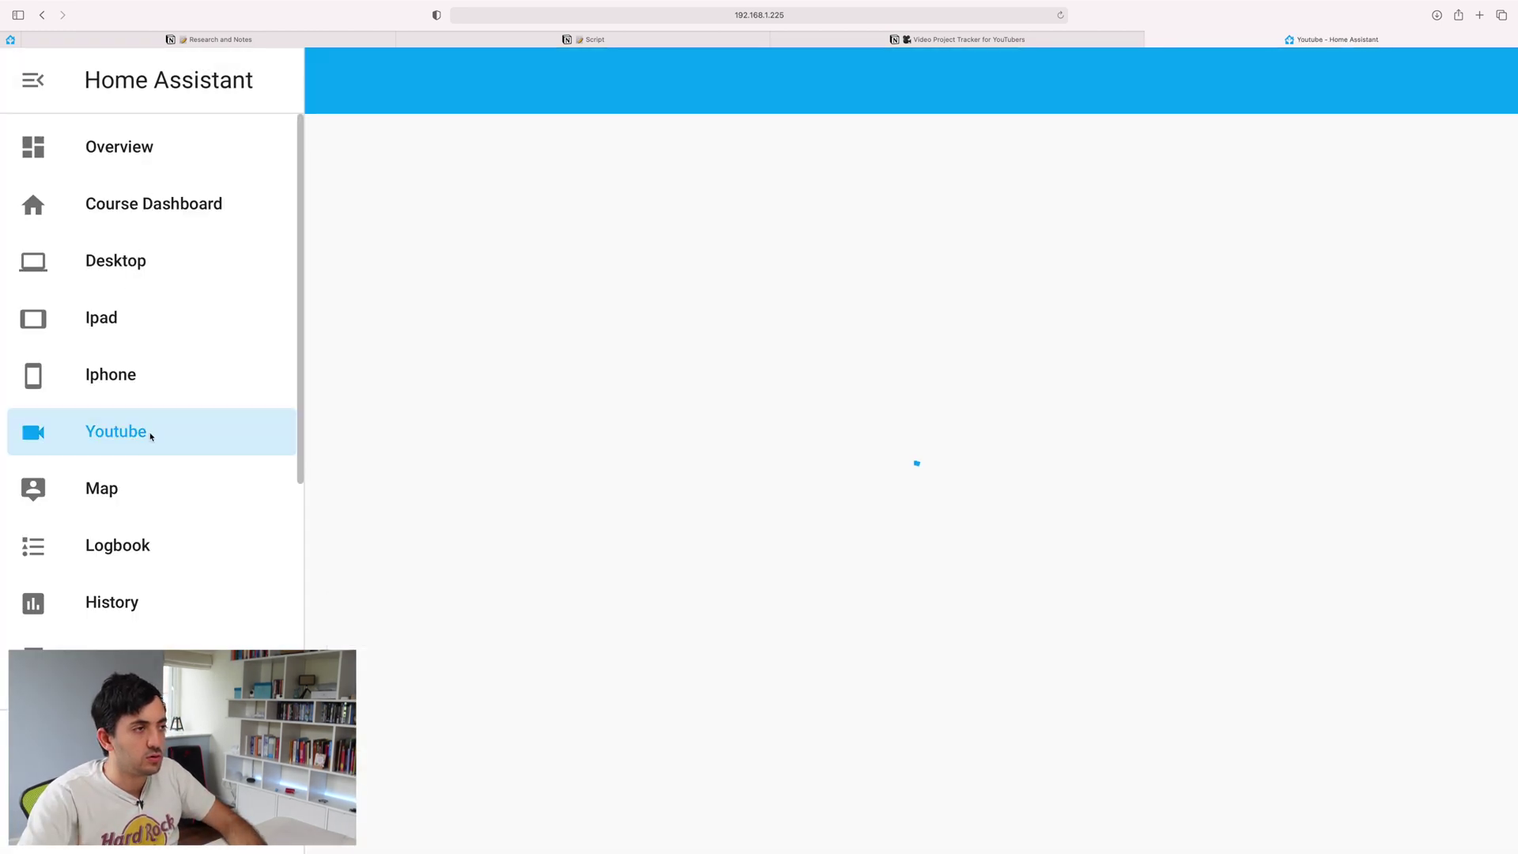
click(1470, 80)
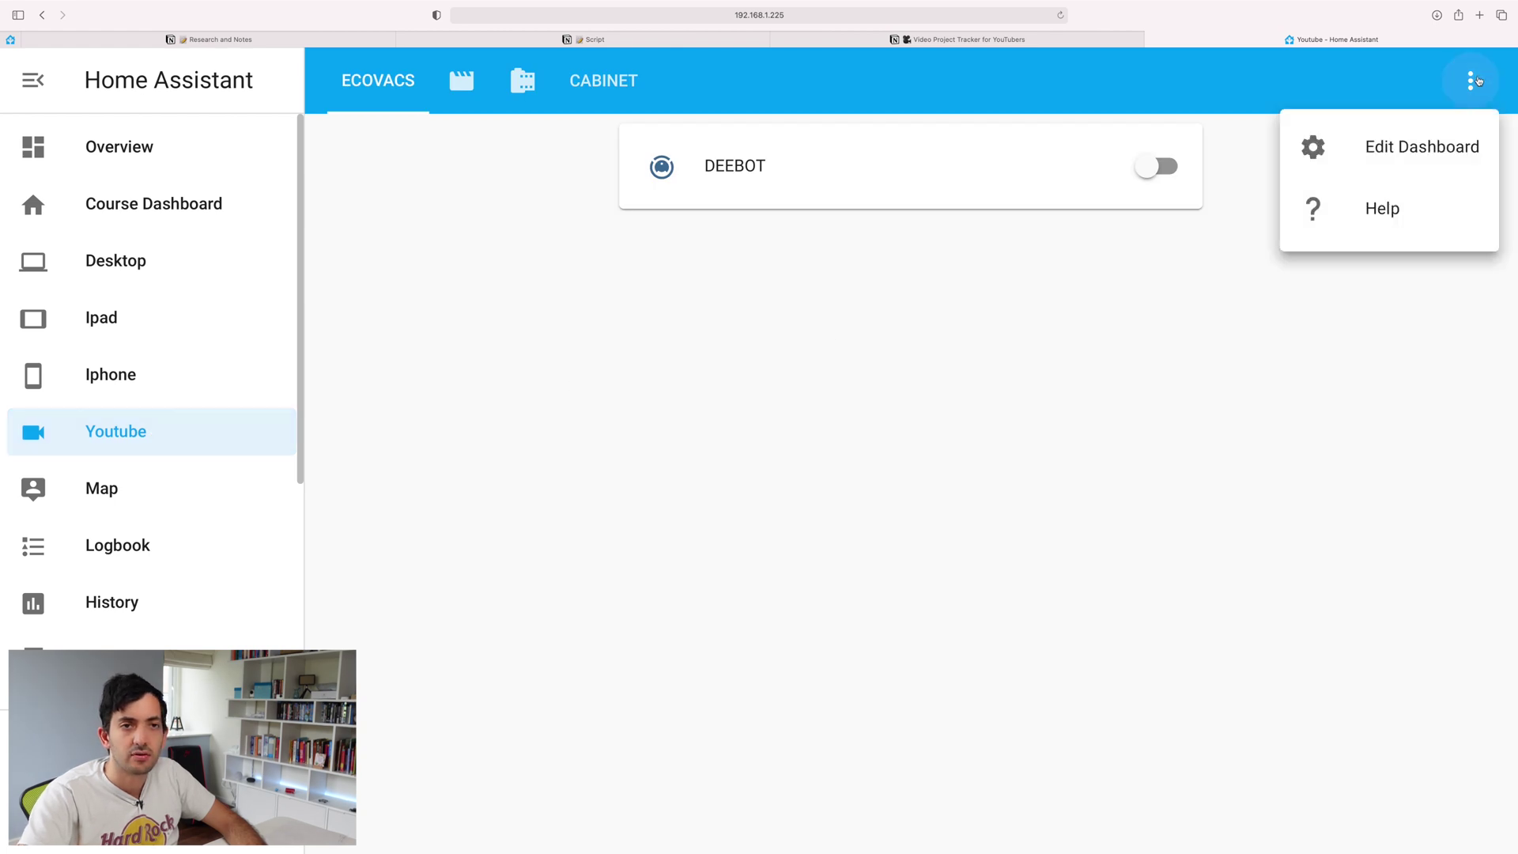
click(1329, 145)
click(1407, 373)
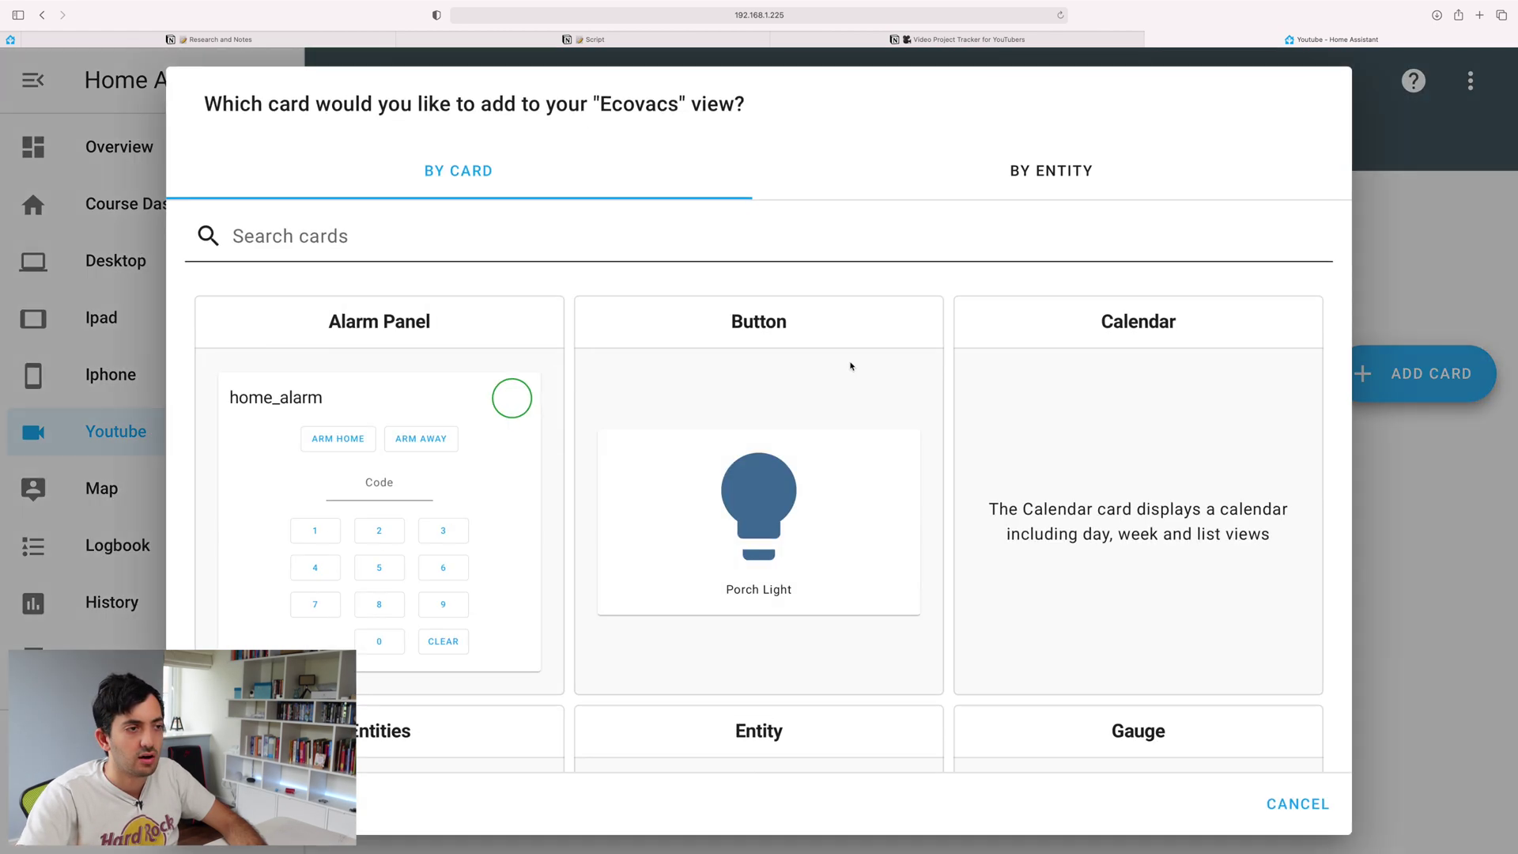
Save a Light card for light.living_sofa_led_level_light_color_on_off, then switch the strip off
click(676, 231)
text(light)
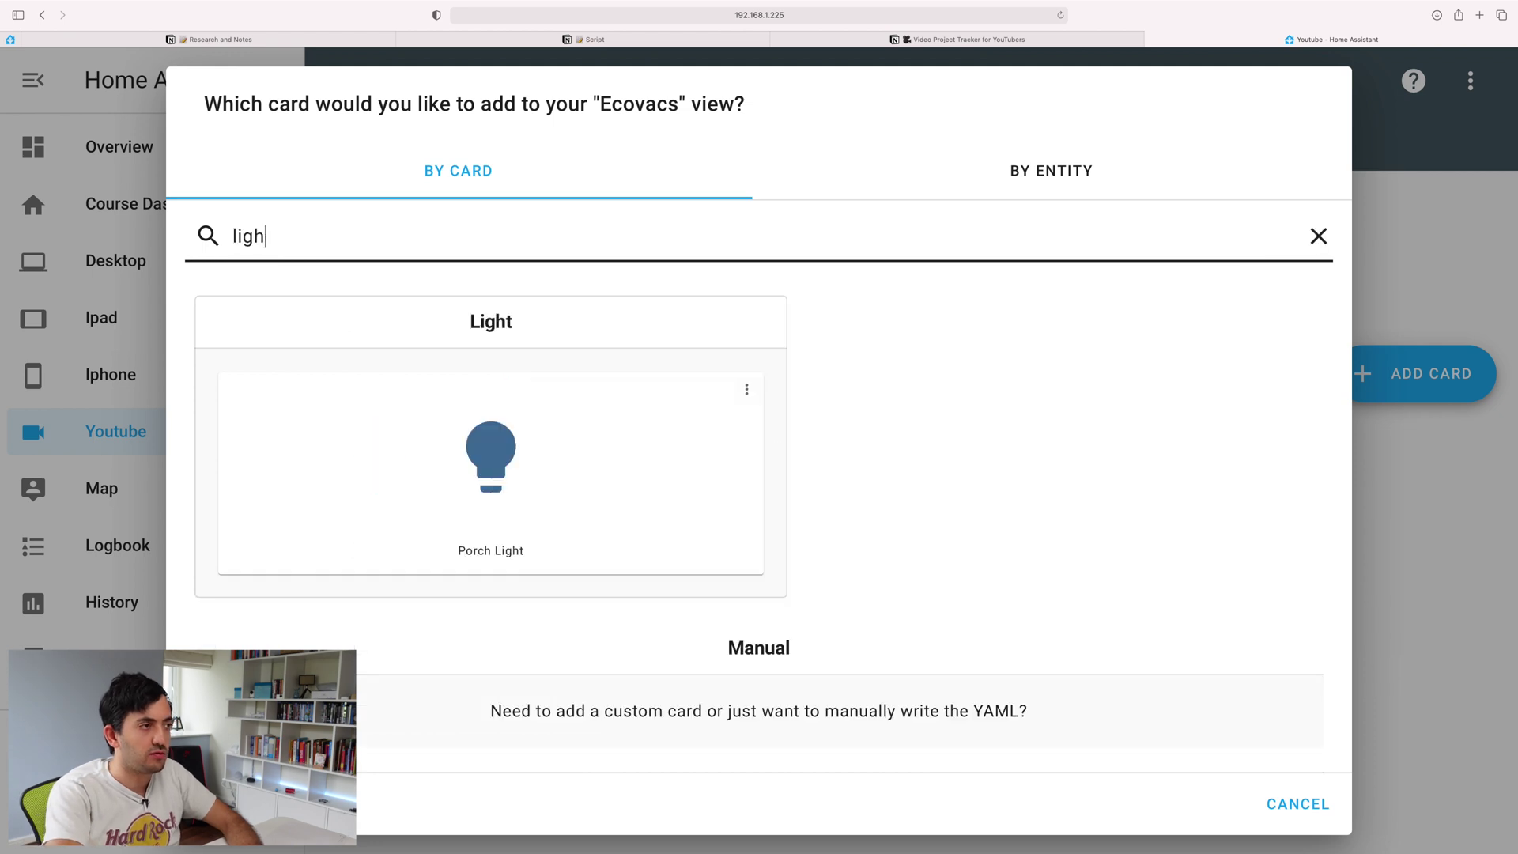
click(559, 434)
text(light.)
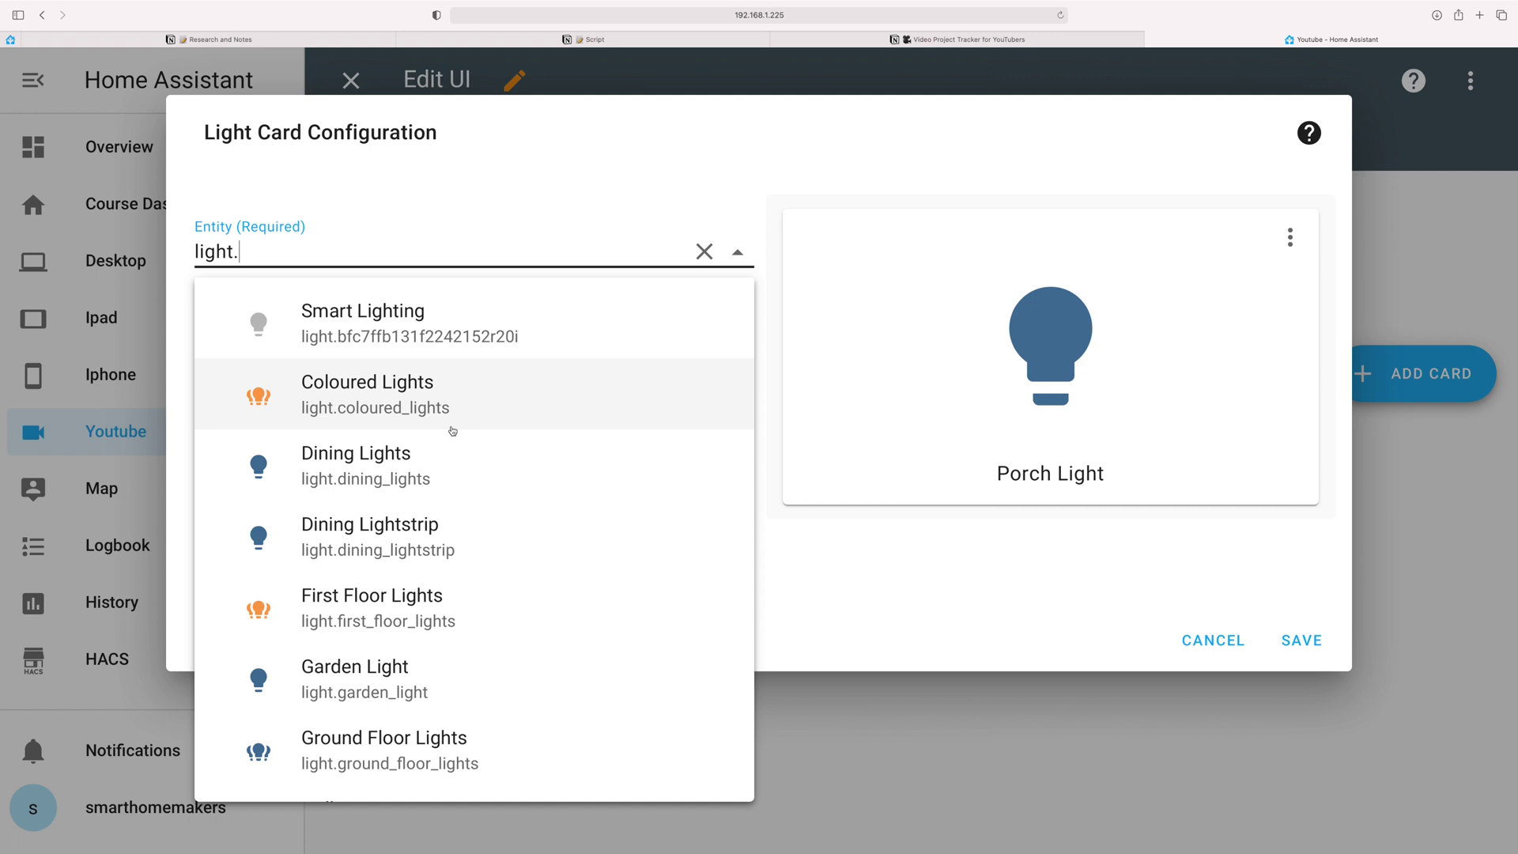
scroll(451, 430, down, 3)
text(le)
key(BackSpace)
text(i)
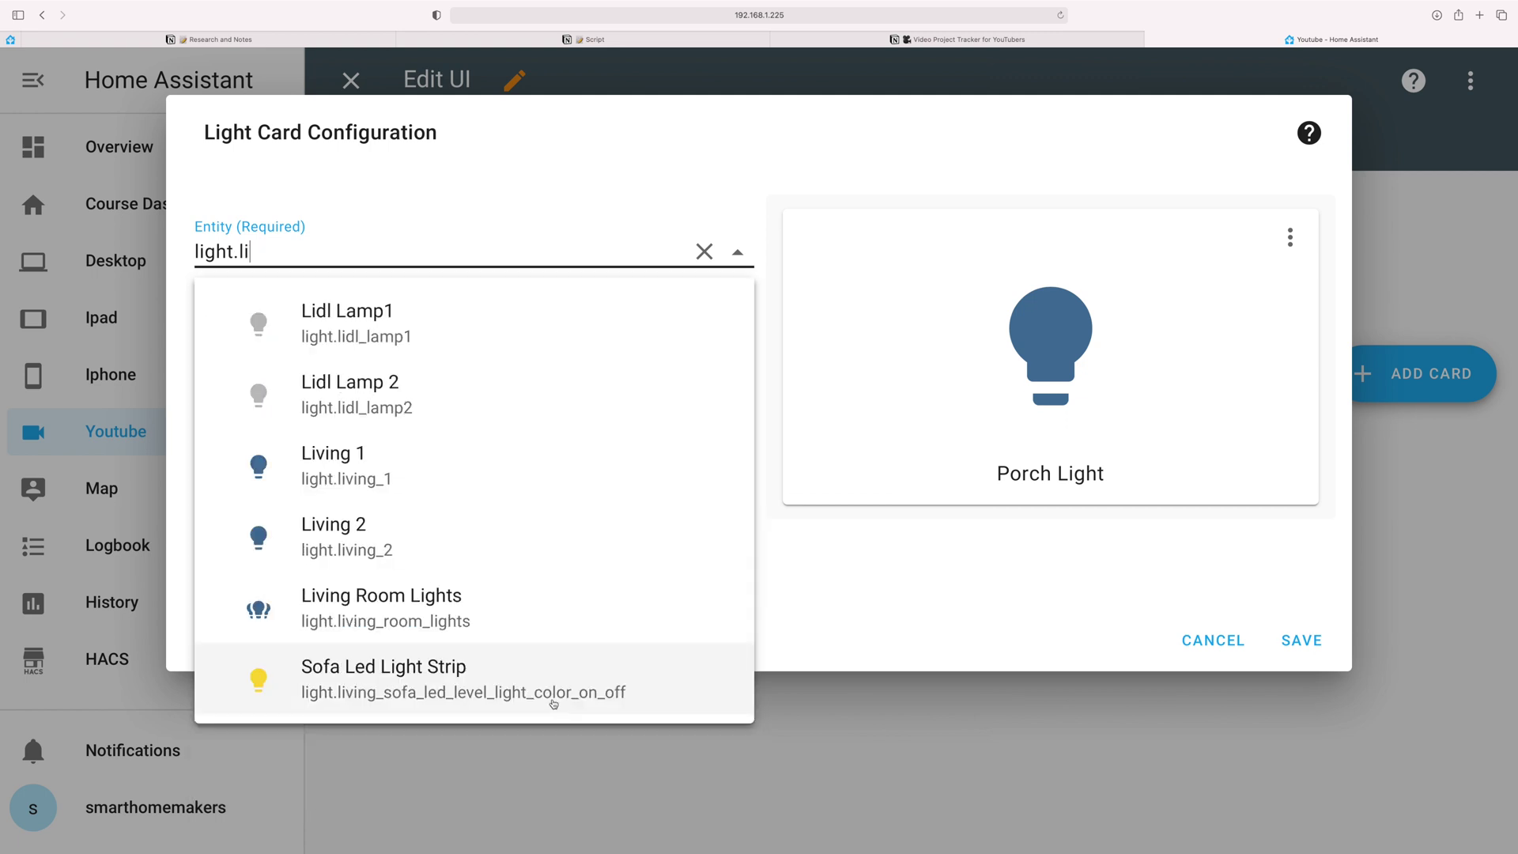
click(396, 691)
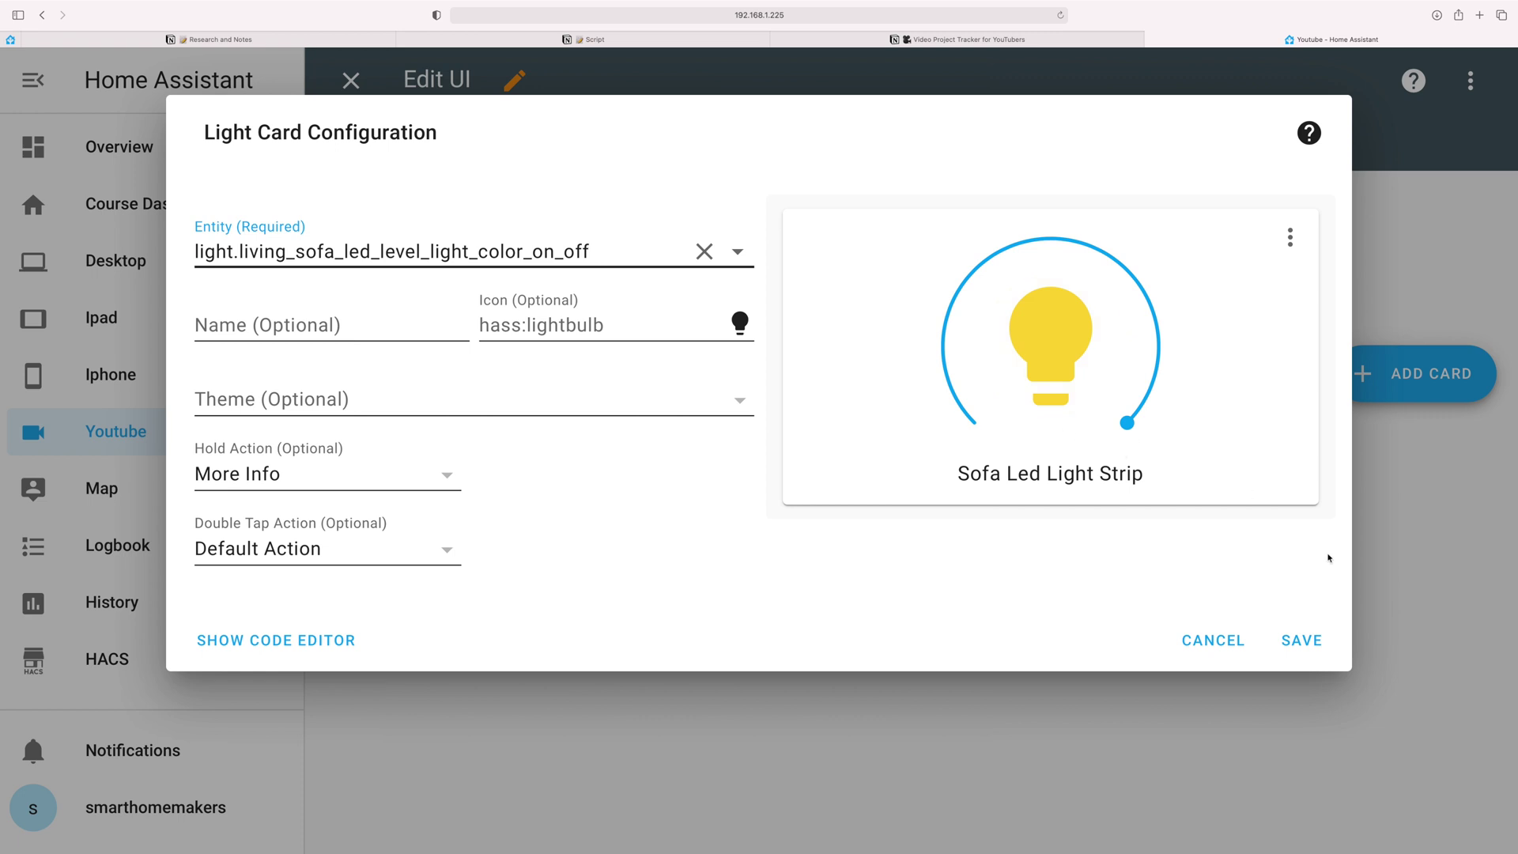
click(1299, 654)
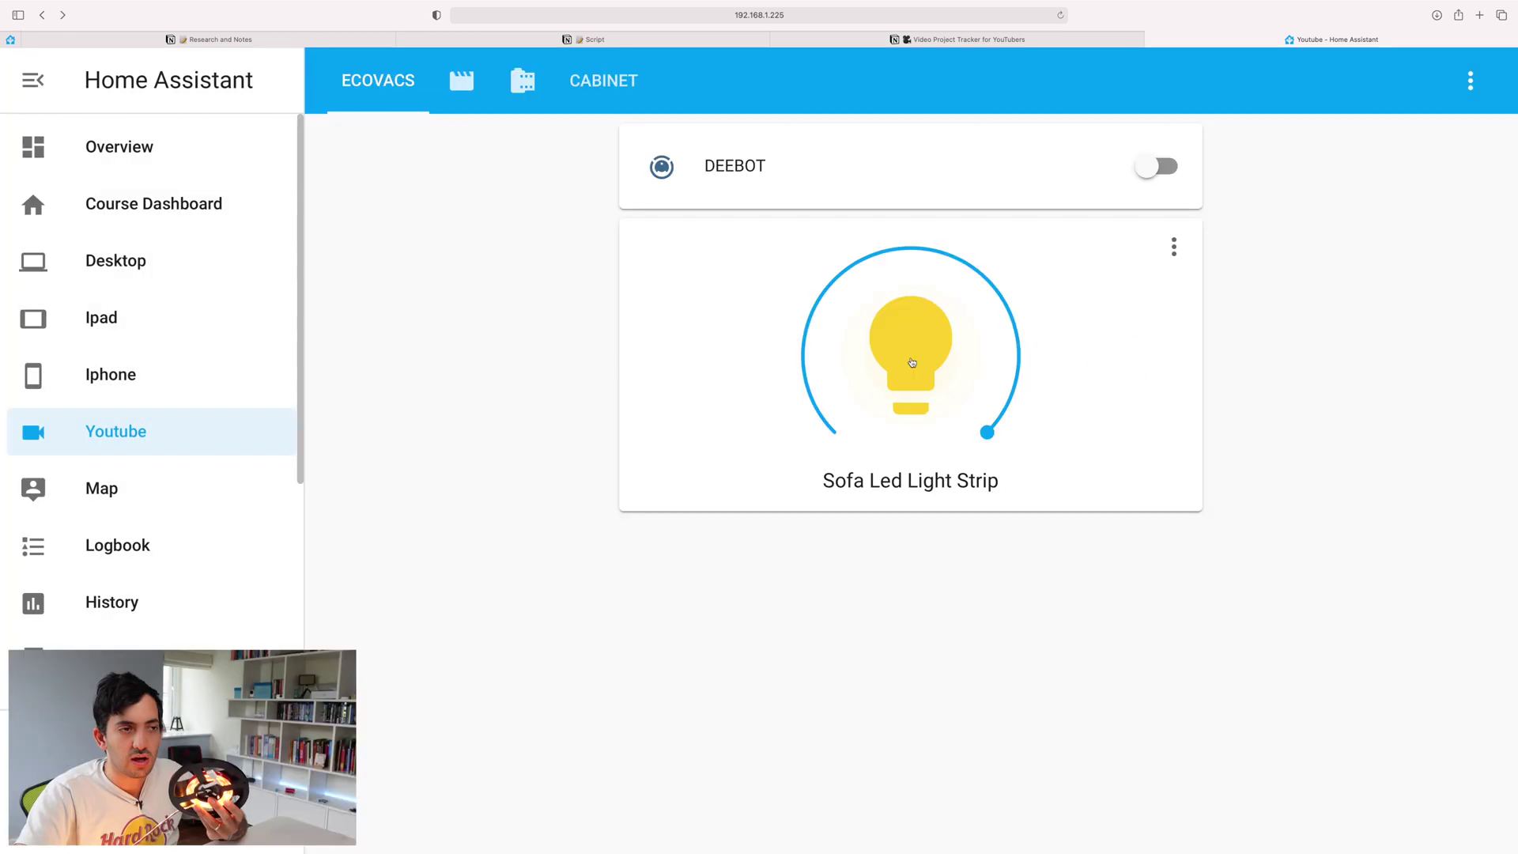
click(911, 362)
Turn the strip on, adjust its brightness, and change its colour to blue-violet, then green
click(911, 362)
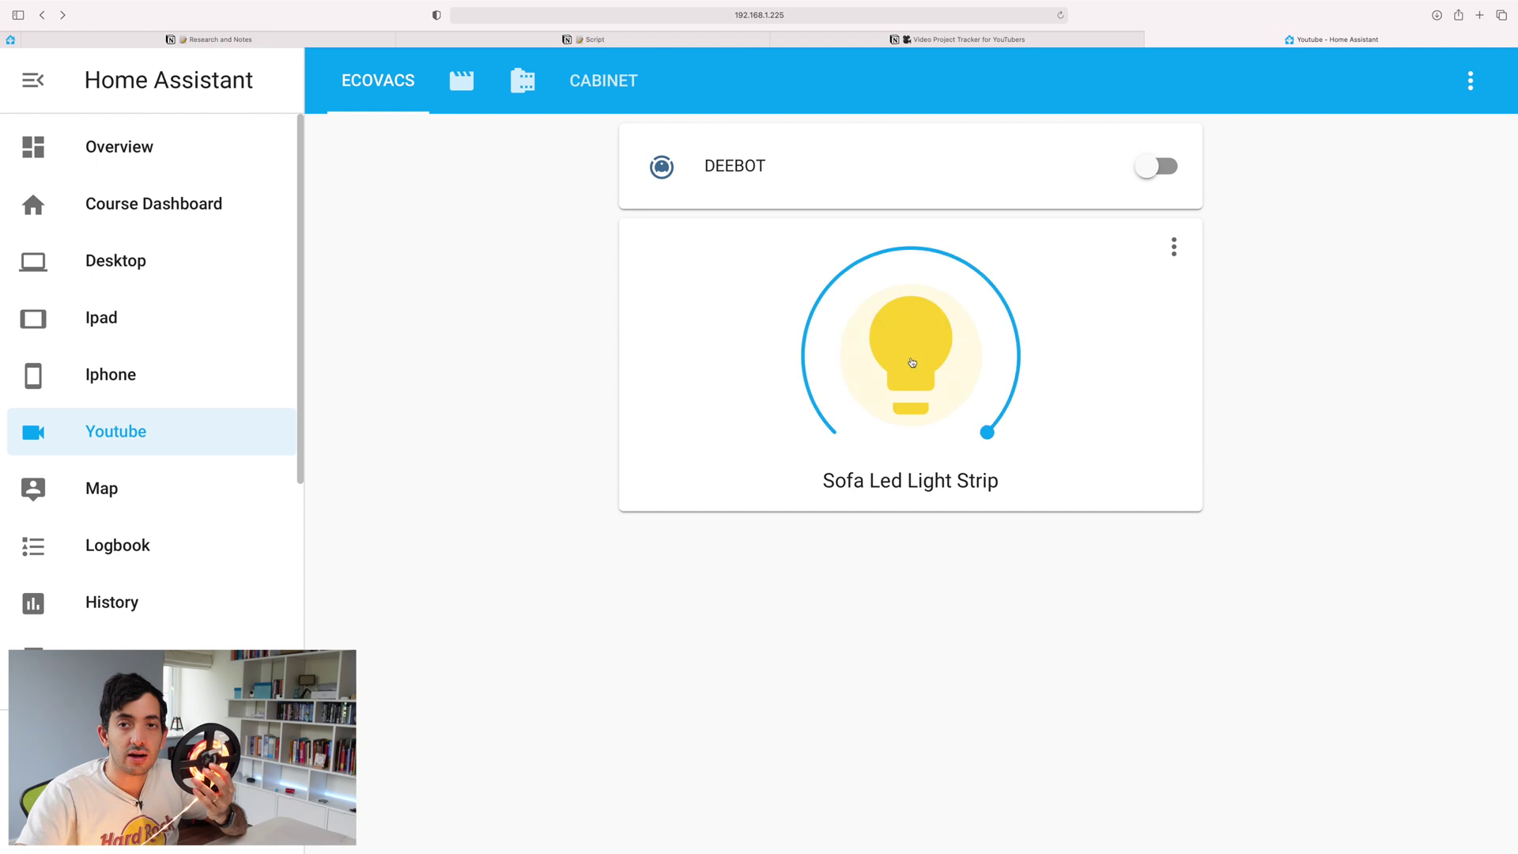
mouse_move(980, 441)
mouse_down()
mouse_move(993, 284)
mouse_move(870, 251)
mouse_move(994, 425)
mouse_up()
click(1175, 250)
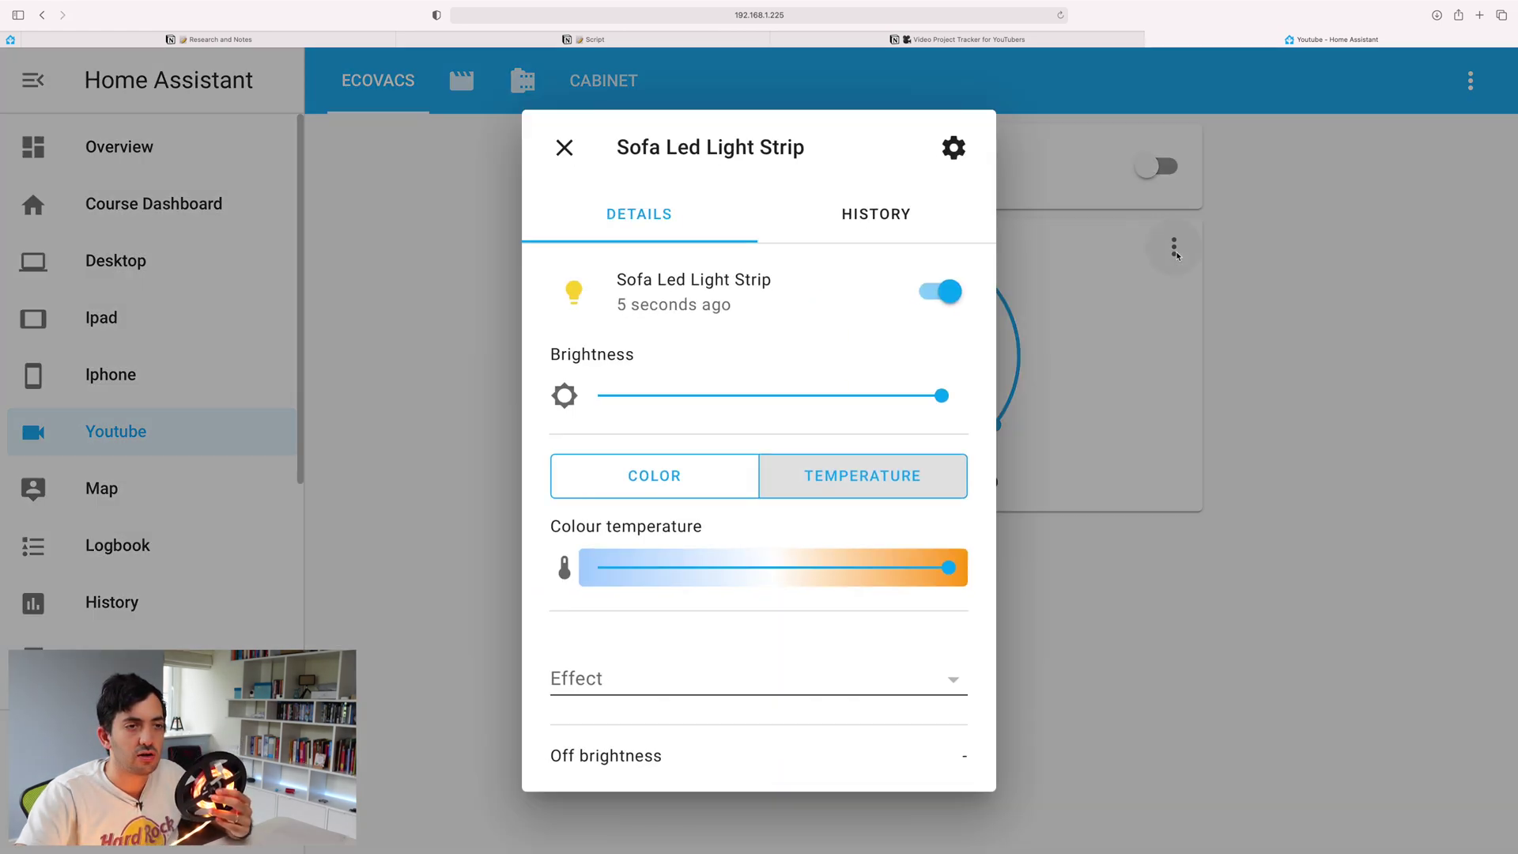
click(661, 475)
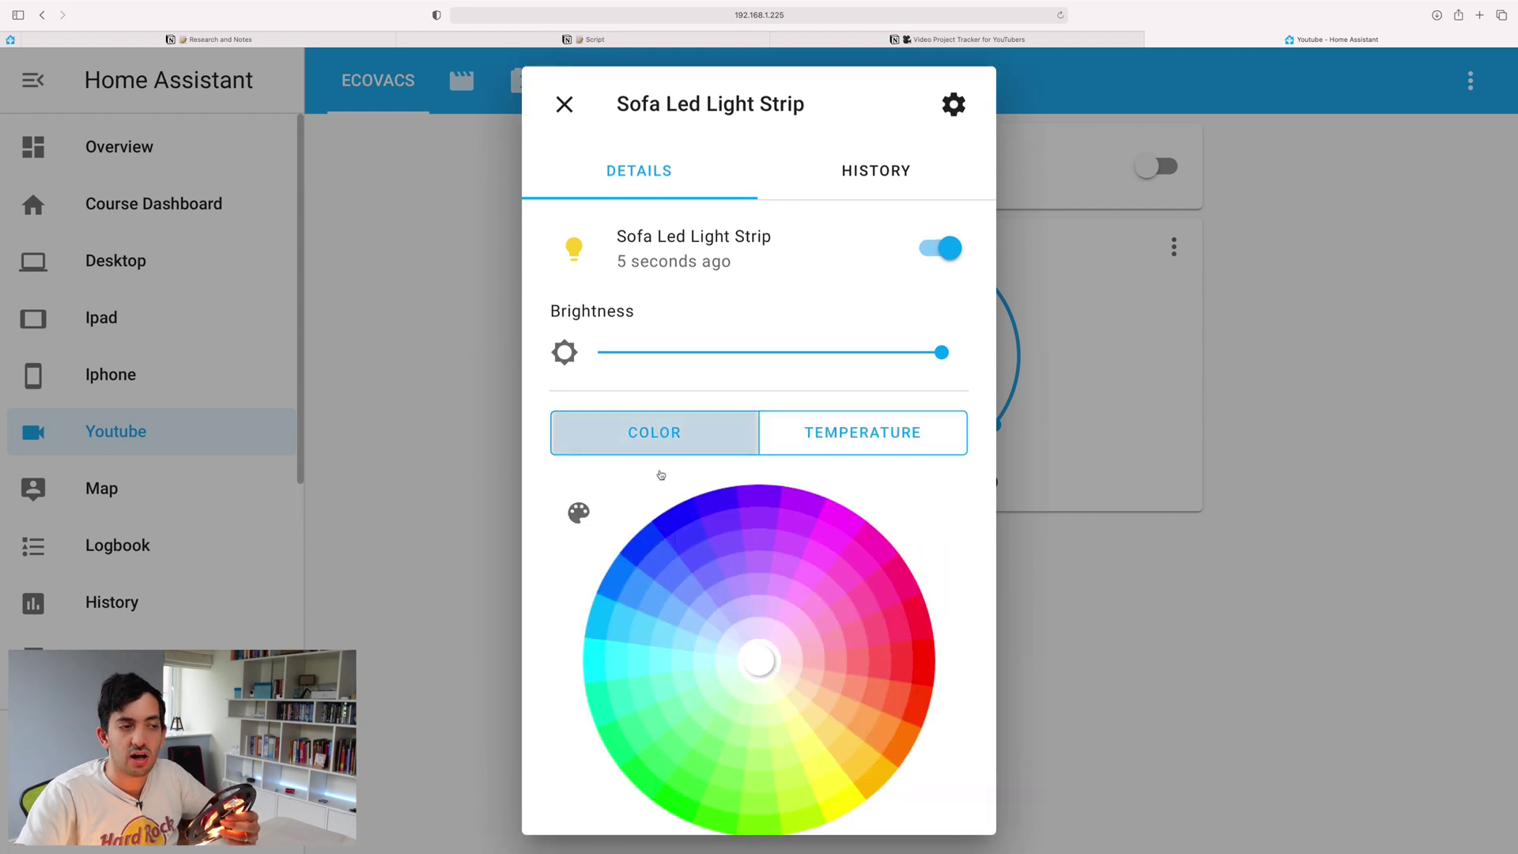
drag(654, 591, 718, 565)
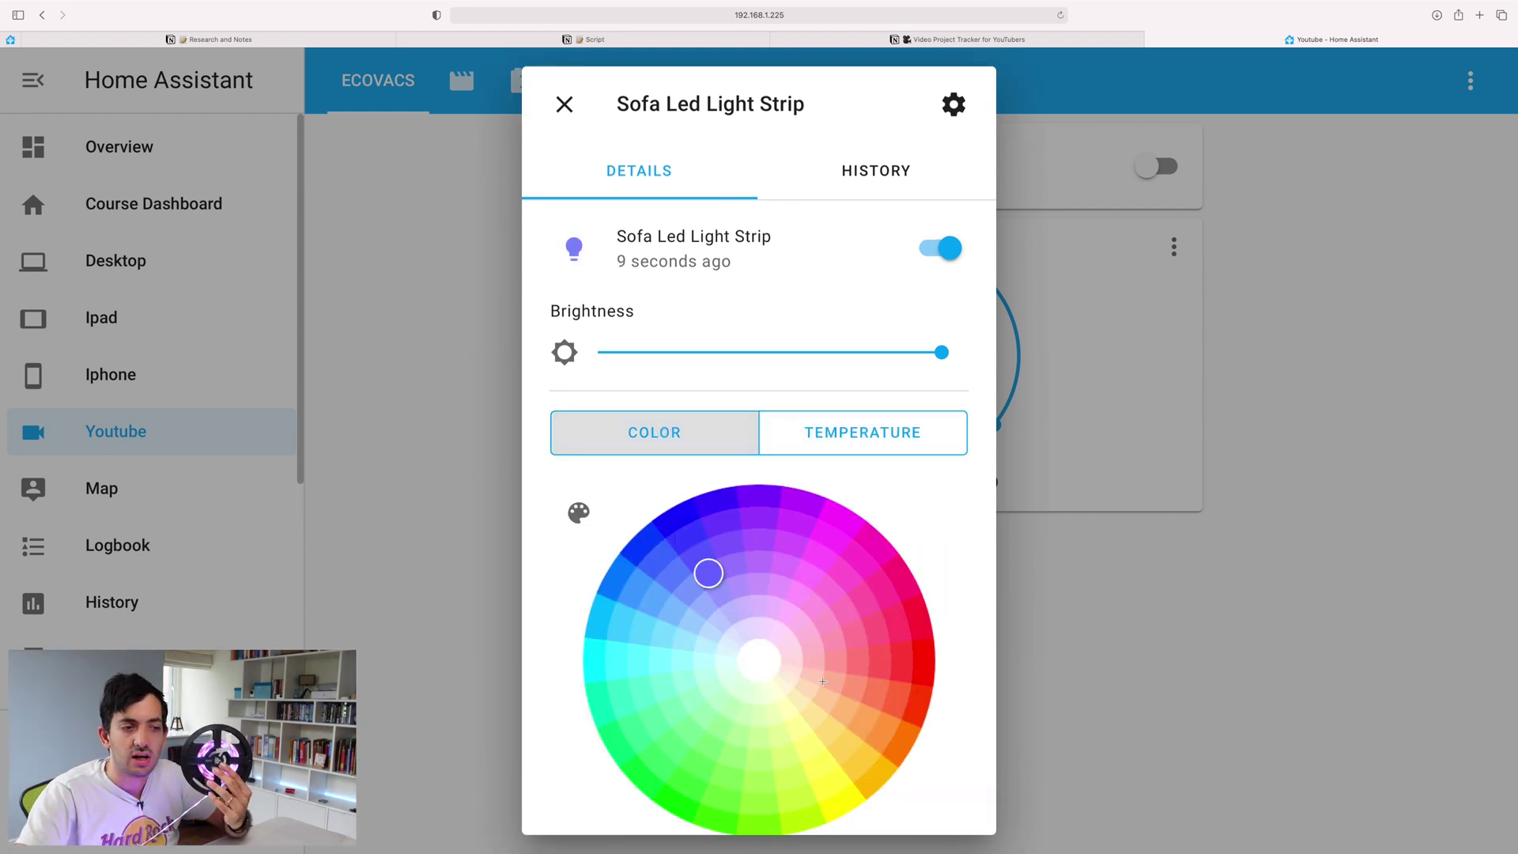
mouse_move(823, 681)
mouse_down()
mouse_move(788, 791)
mouse_move(620, 690)
mouse_up()
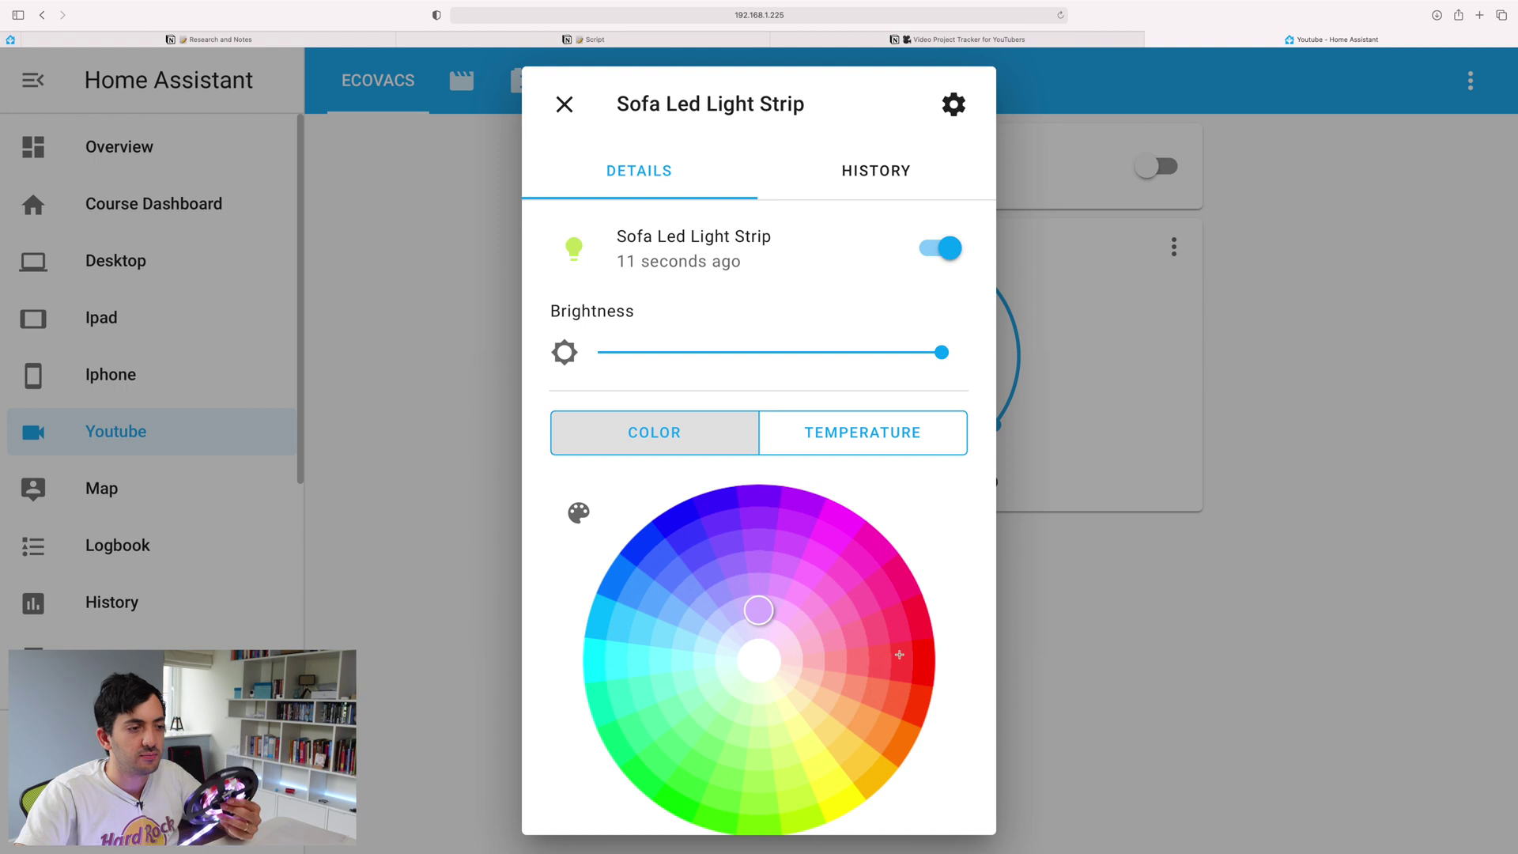
scroll(766, 418, down, 3)
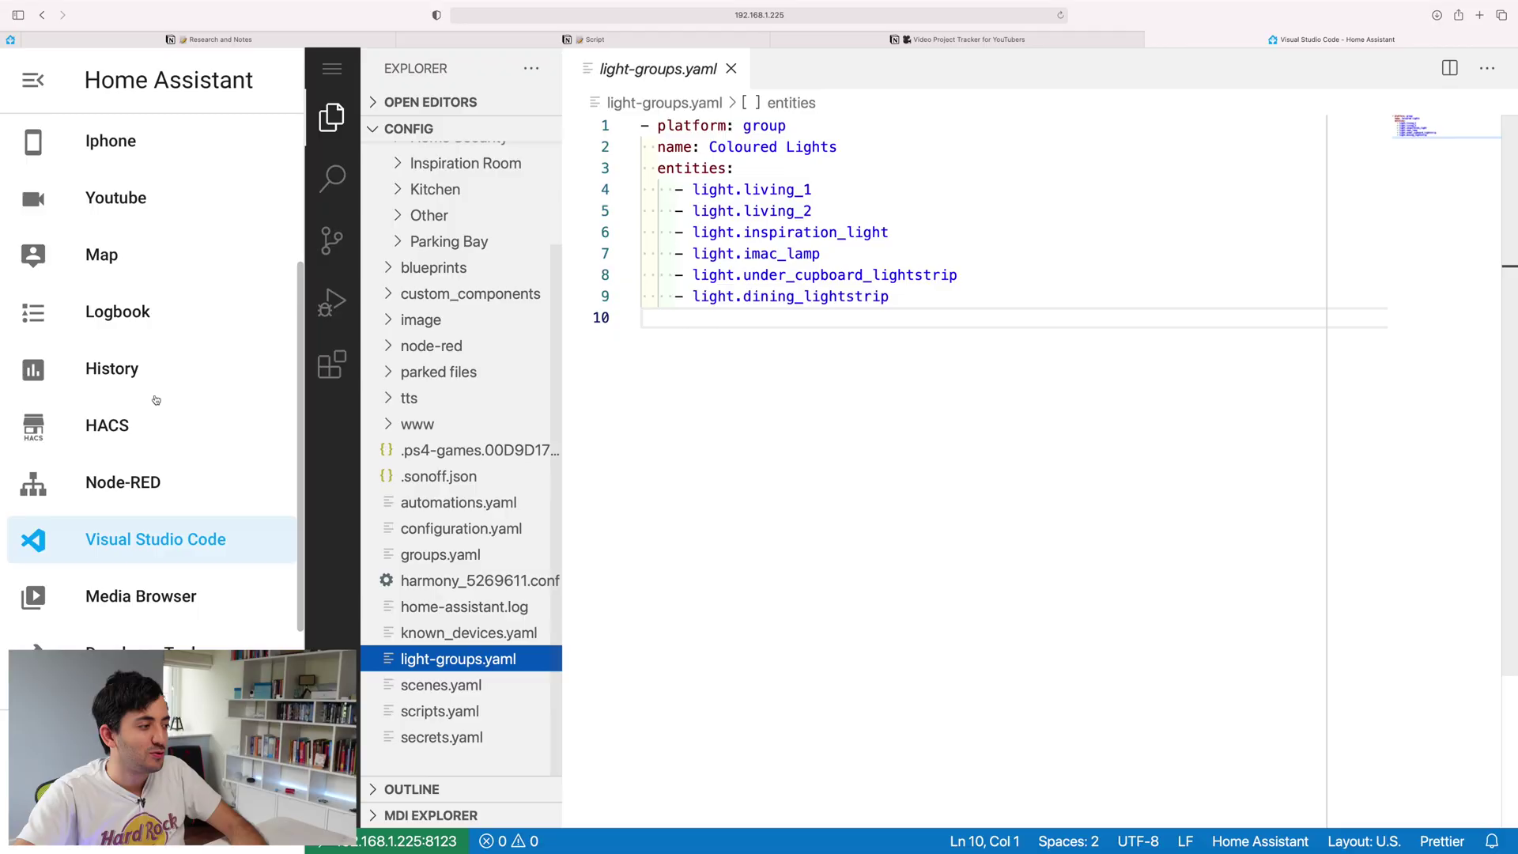
Scroll light-groups.yaml to see the light entities in the Coloured Lights group
scroll(156, 399, down, 2)
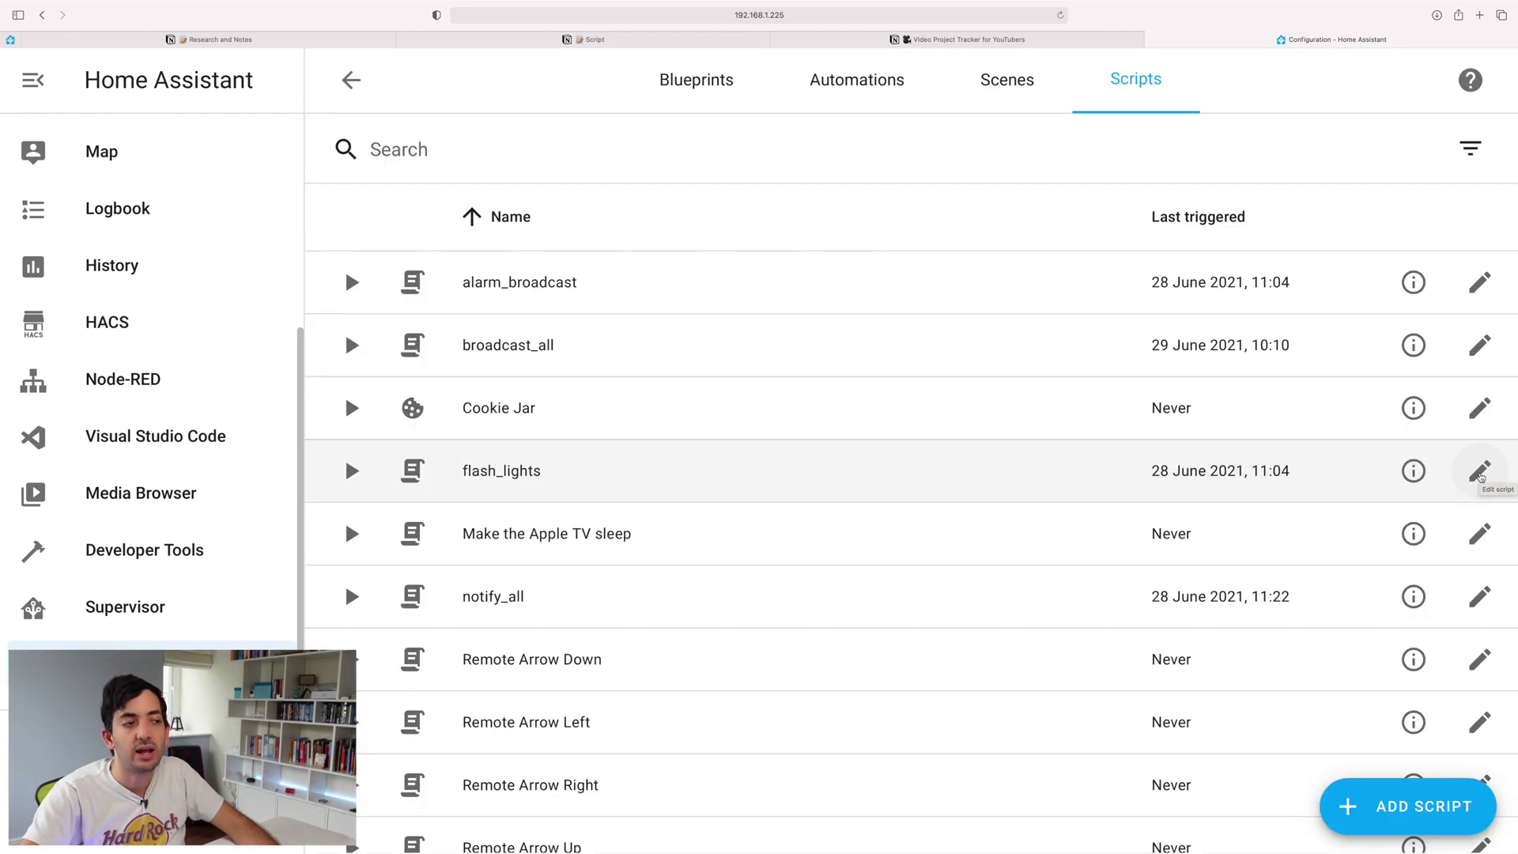
Open the flash_lights script and scroll through its Repeat While sequence
click(1480, 473)
scroll(1010, 407, down, 6)
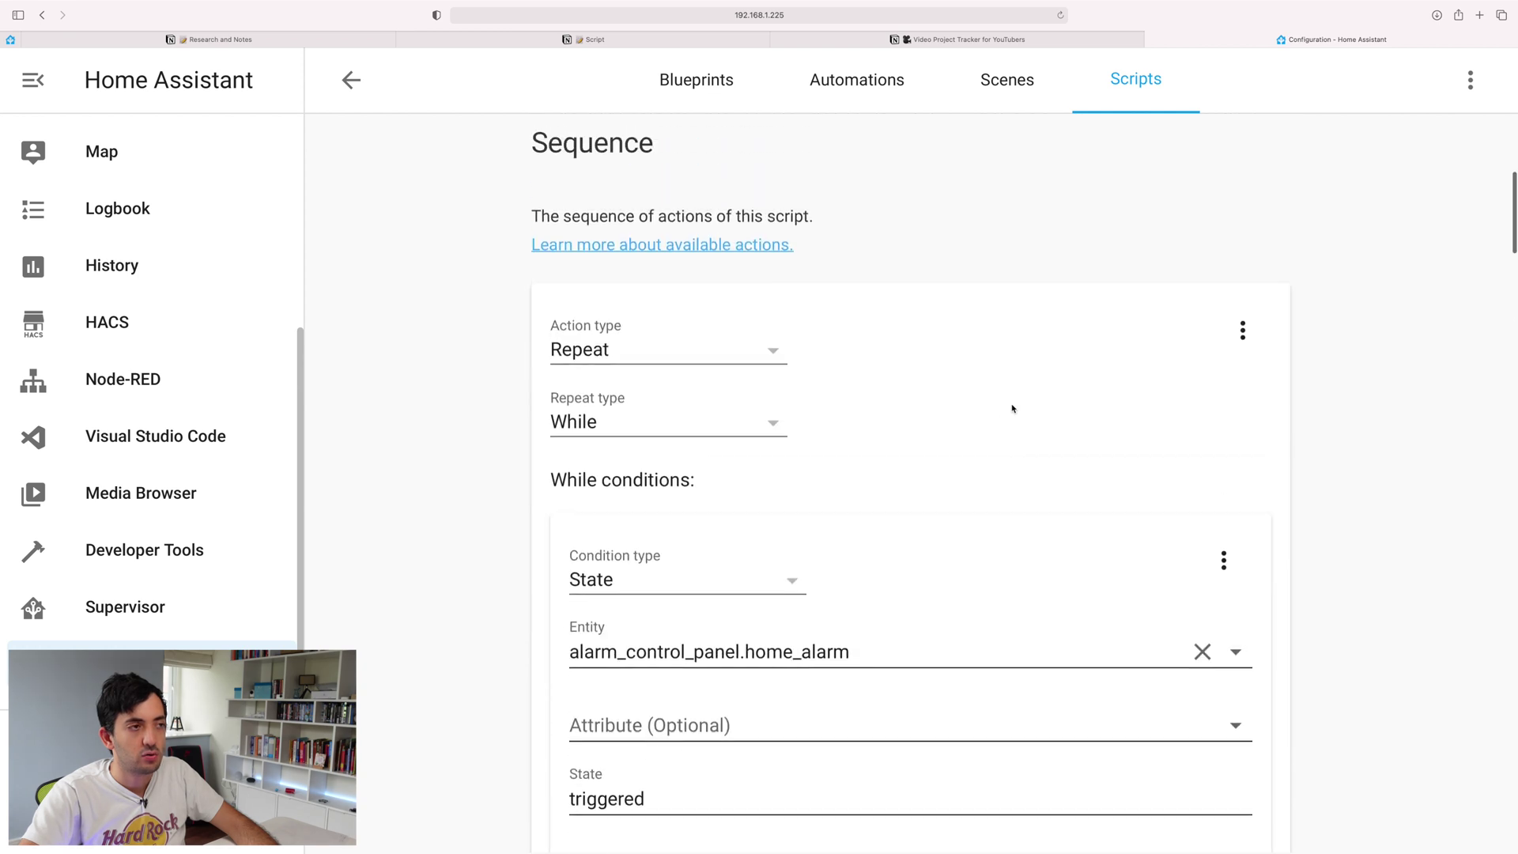
scroll(1012, 408, up, 1)
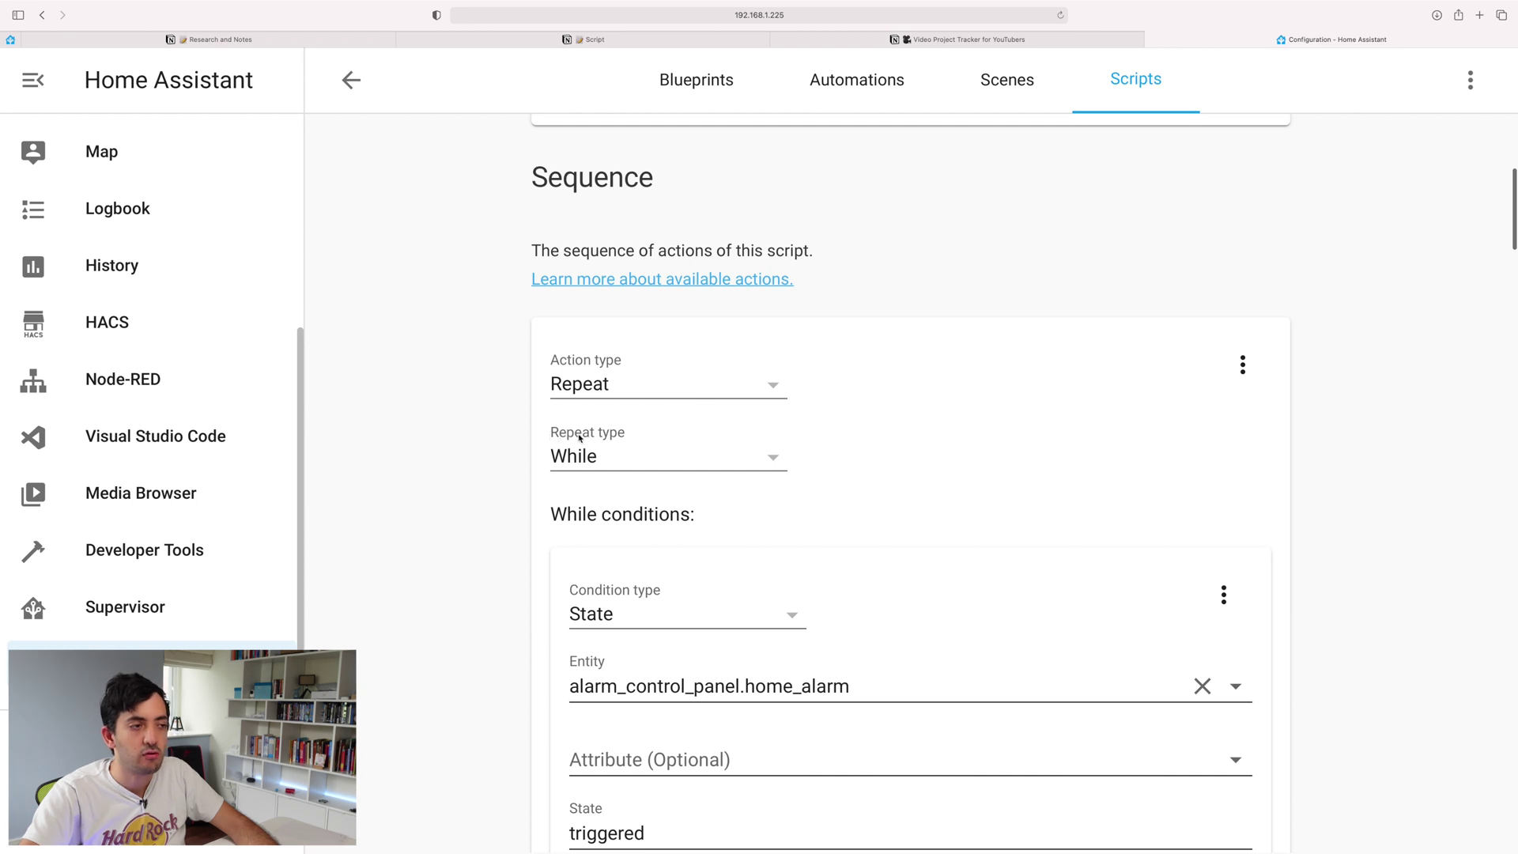
scroll(822, 459, down, 2)
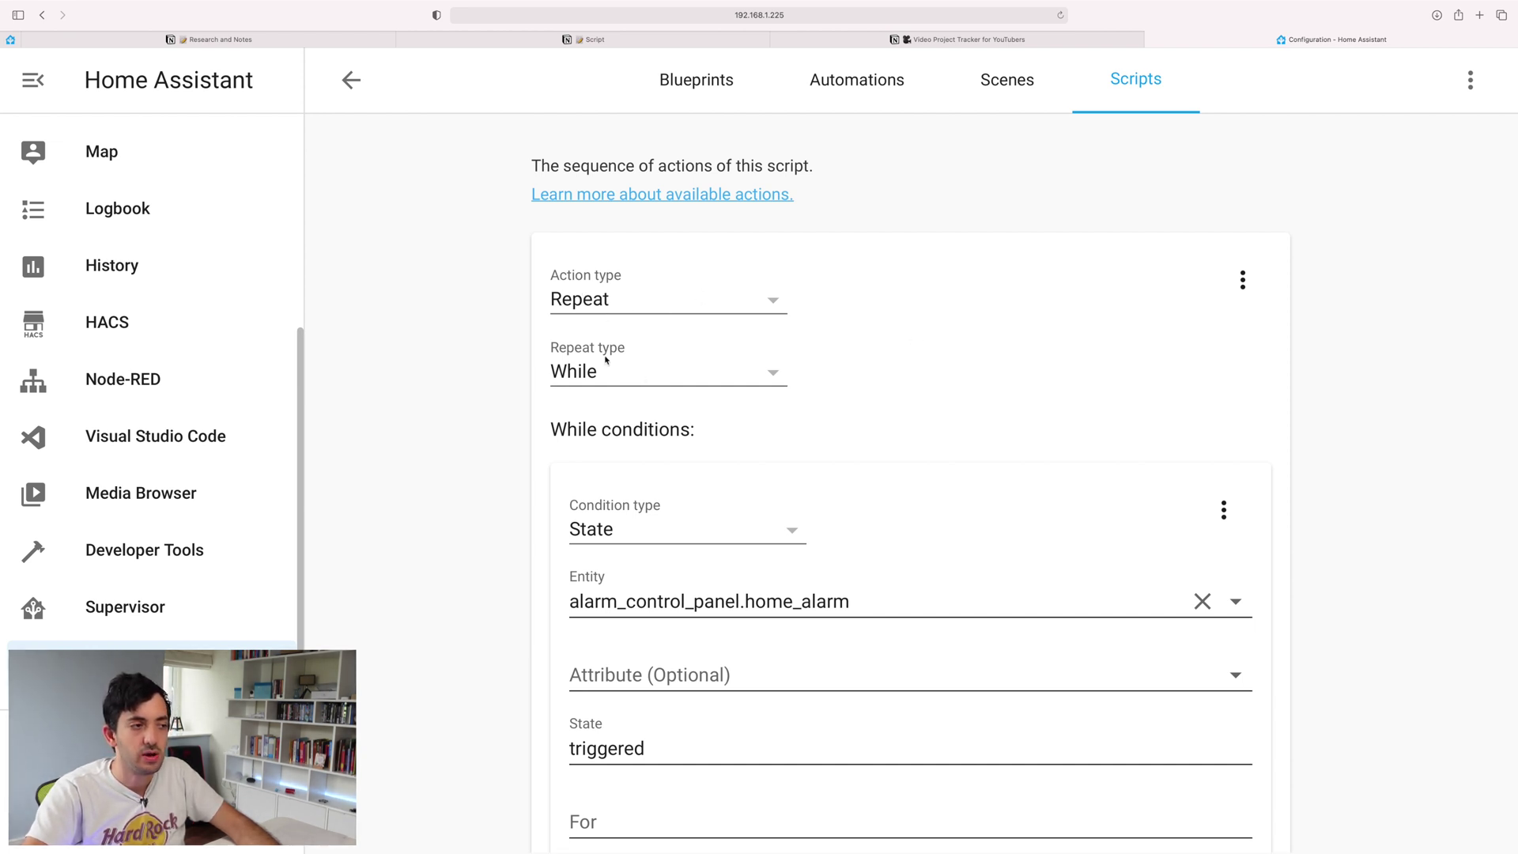
scroll(843, 417, down, 1)
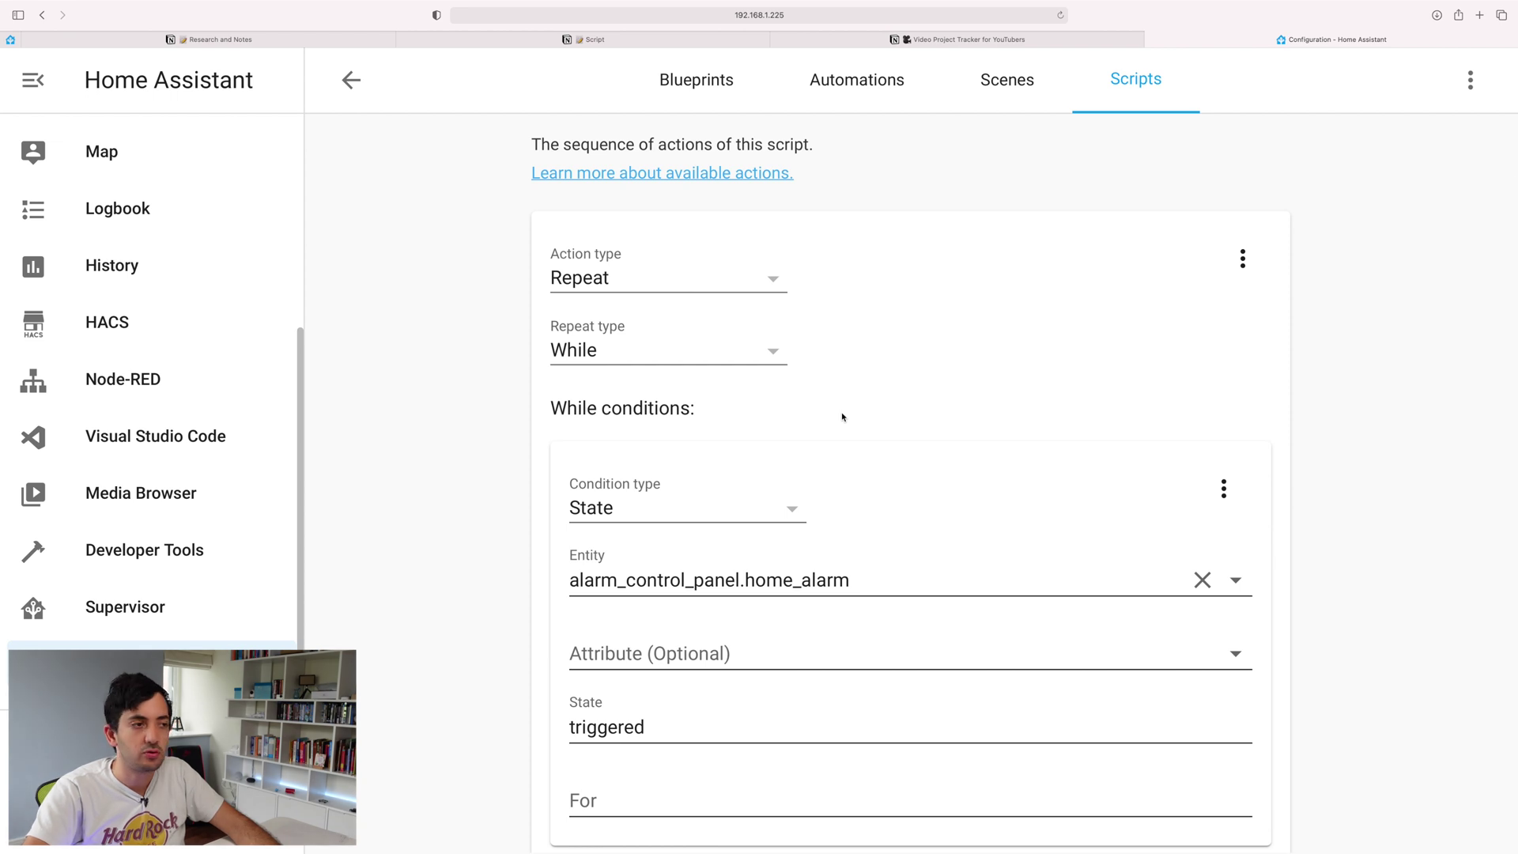
scroll(843, 417, down, 1)
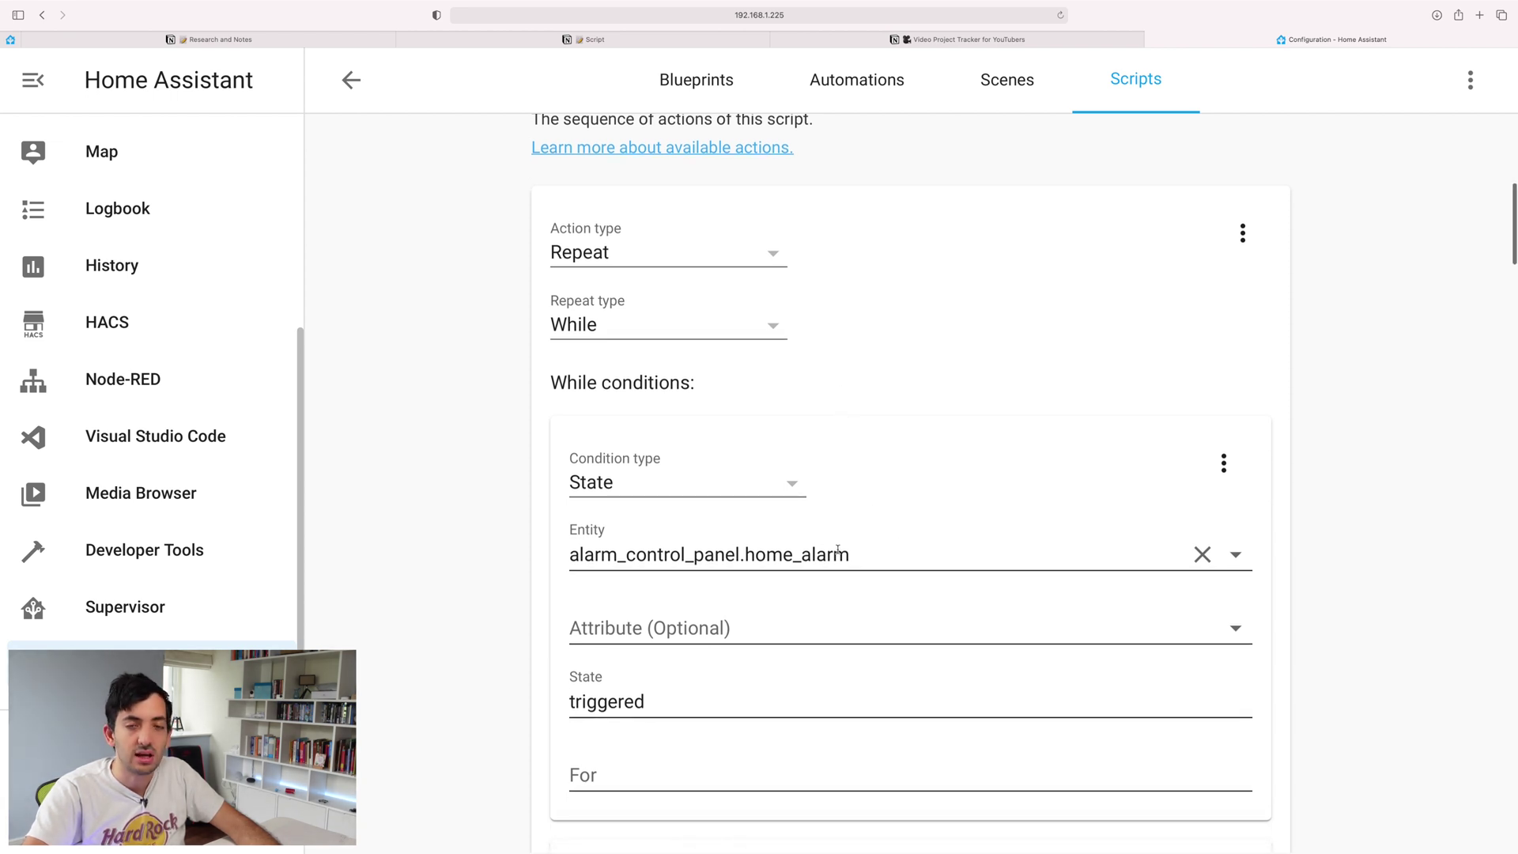
scroll(972, 451, down, 10)
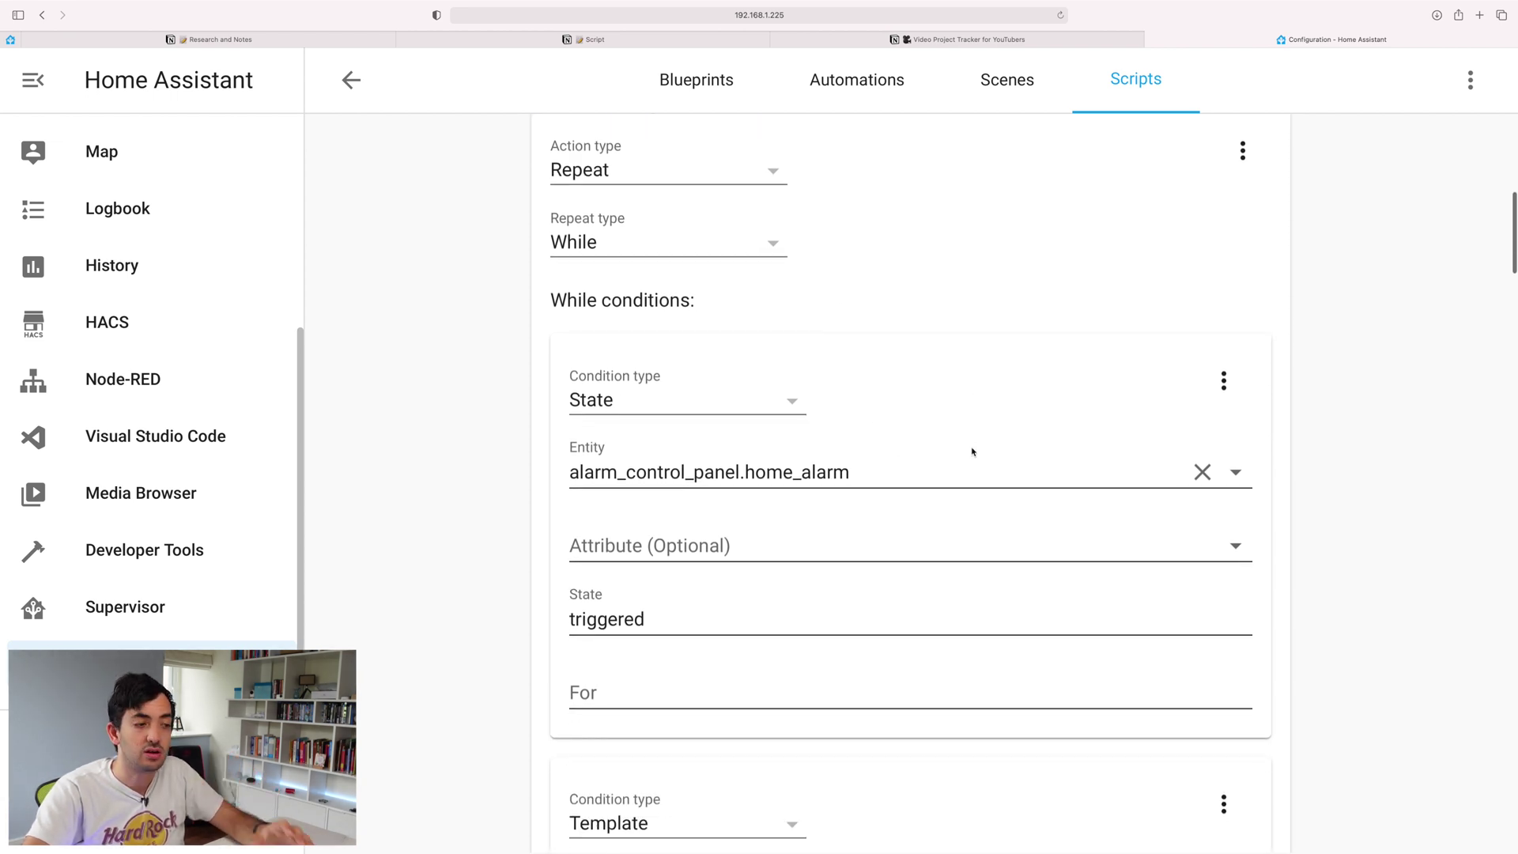
scroll(1101, 503, down, 2)
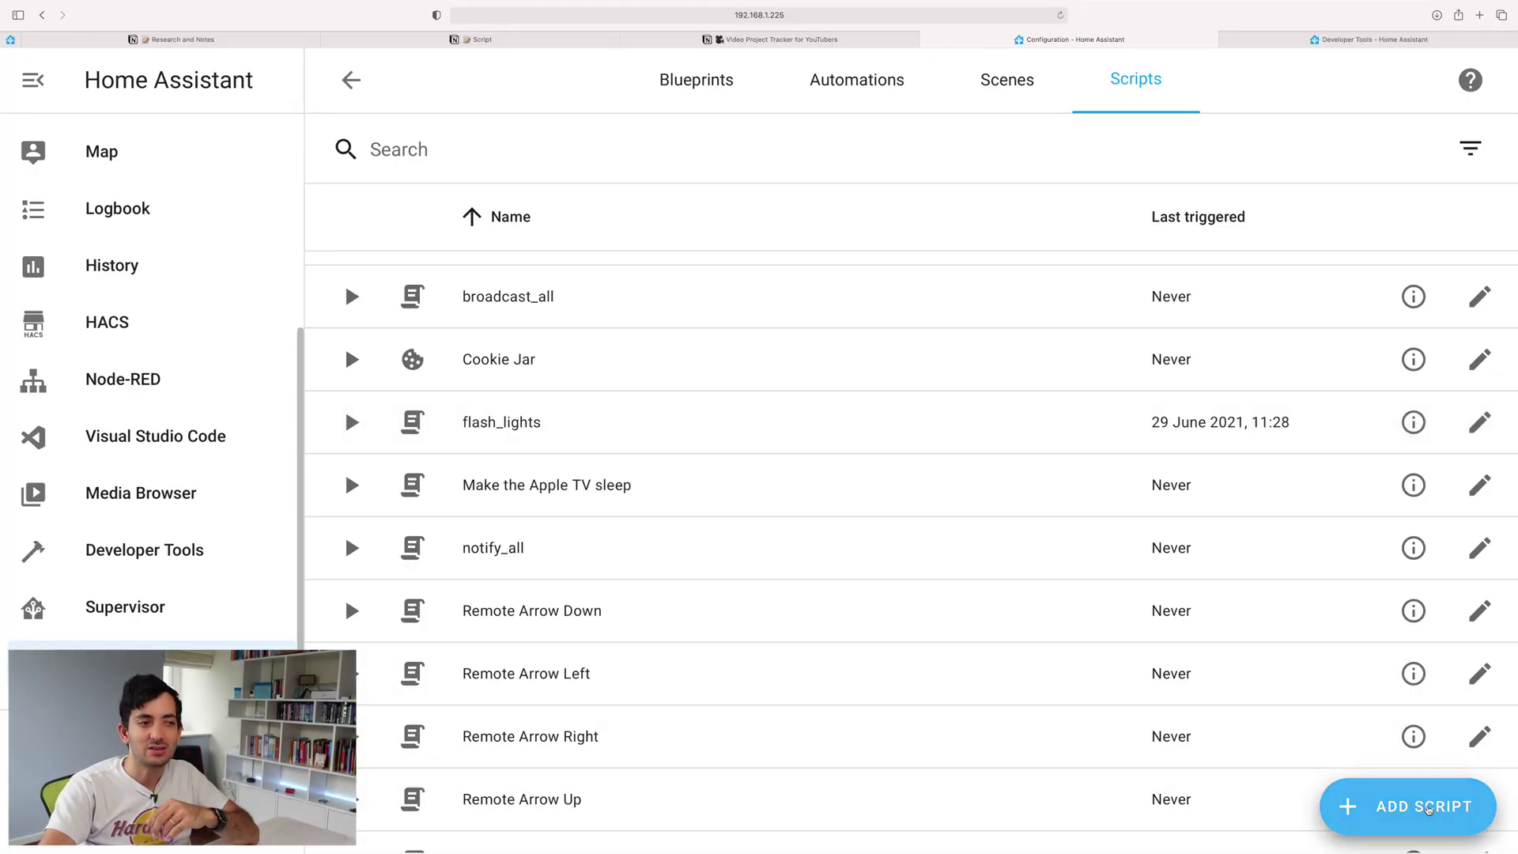
Start a new script named 'Flashing lights 10 times'
click(1415, 808)
triple_click(672, 322)
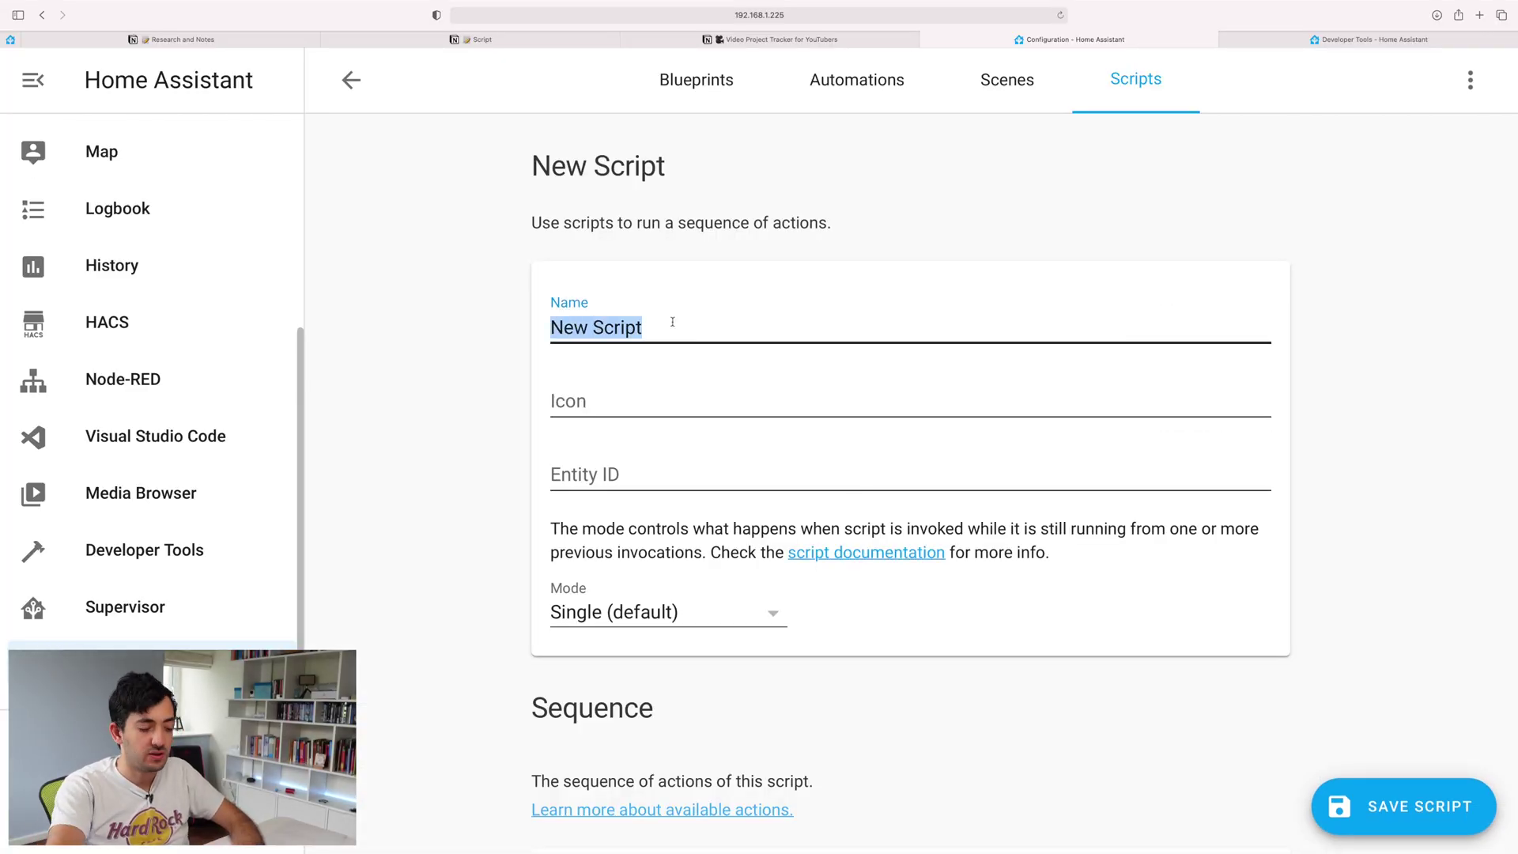
text(Flashing lights 10 times)
scroll(708, 339, down, 8)
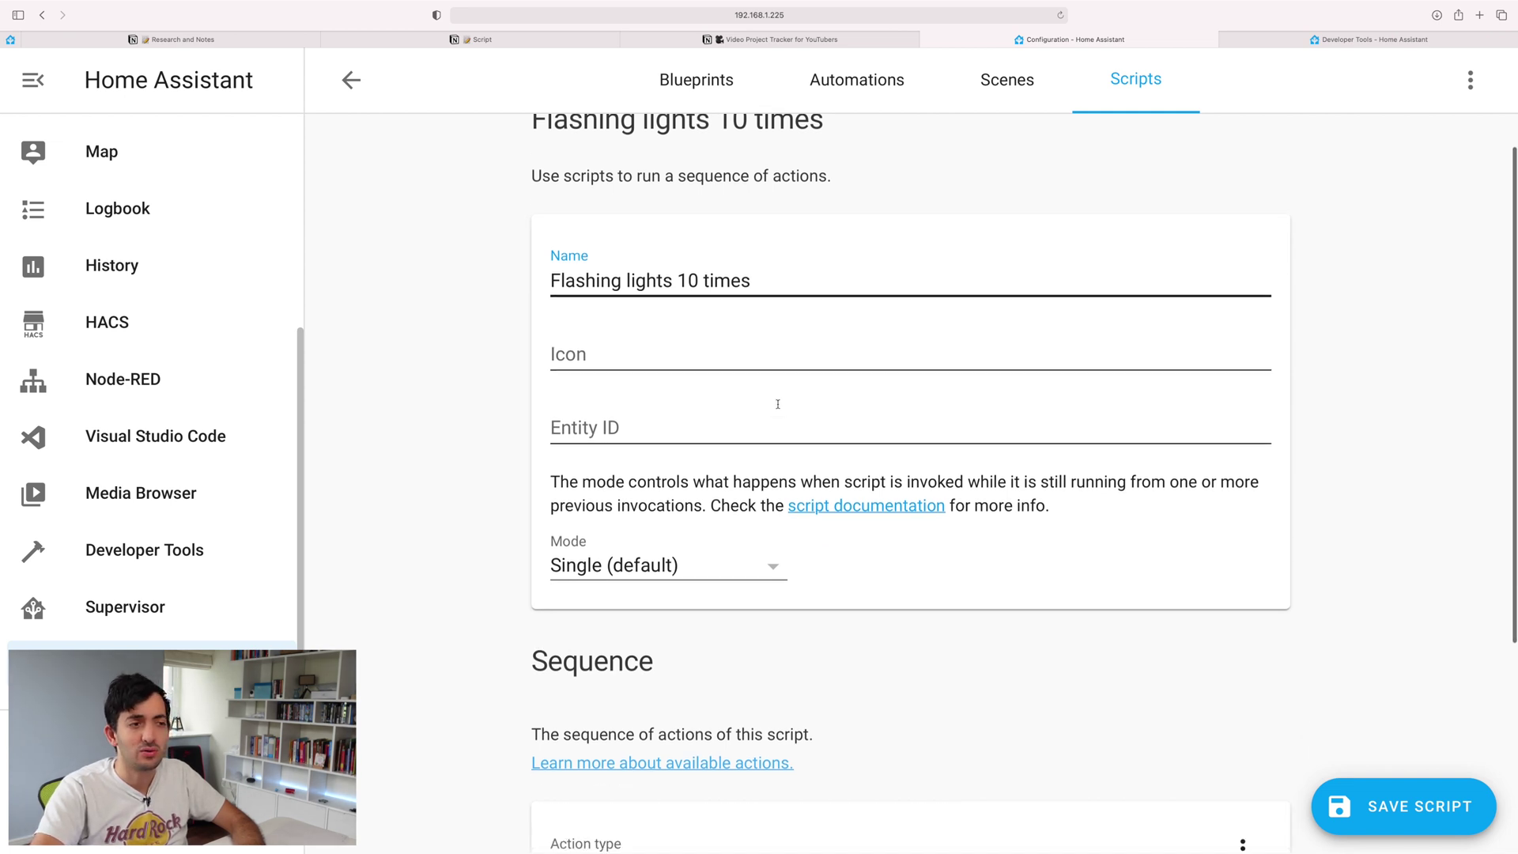
Make the first action a Repeat with a count of 10
click(771, 553)
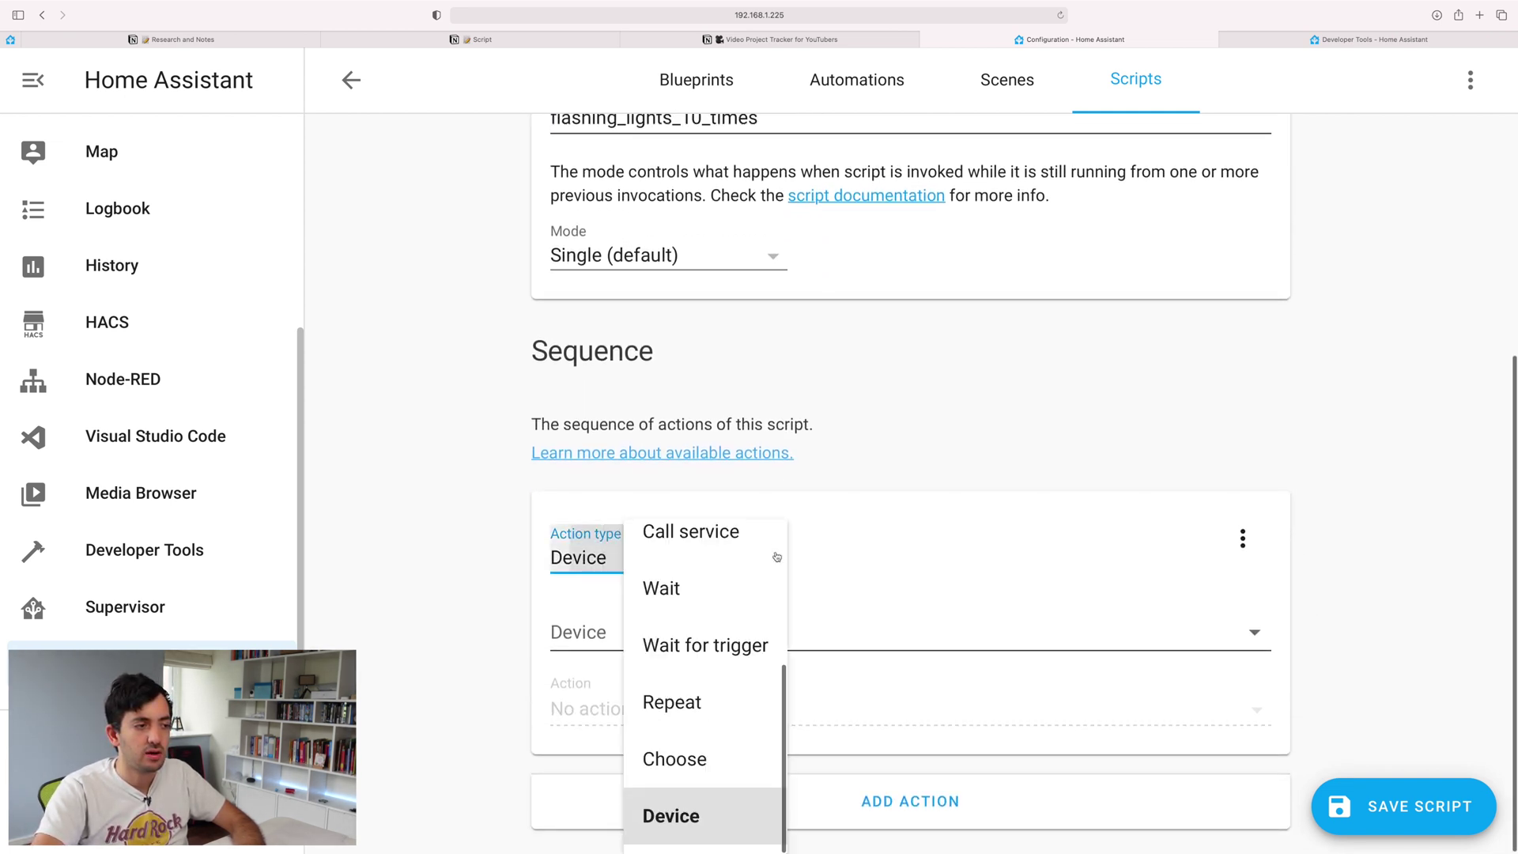
click(692, 704)
scroll(644, 649, down, 3)
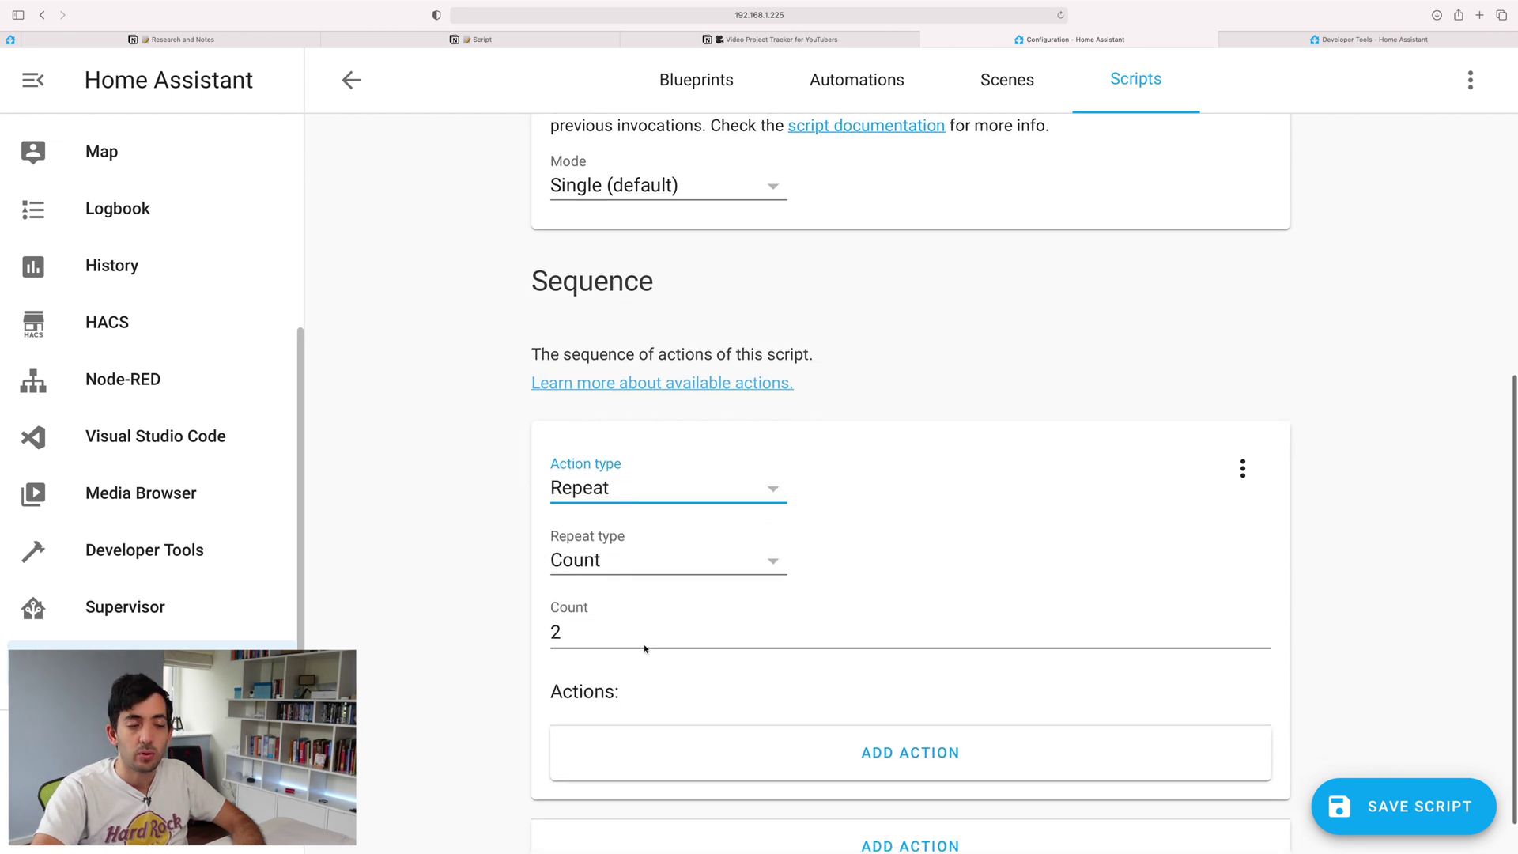
double_click(644, 593)
text(10)
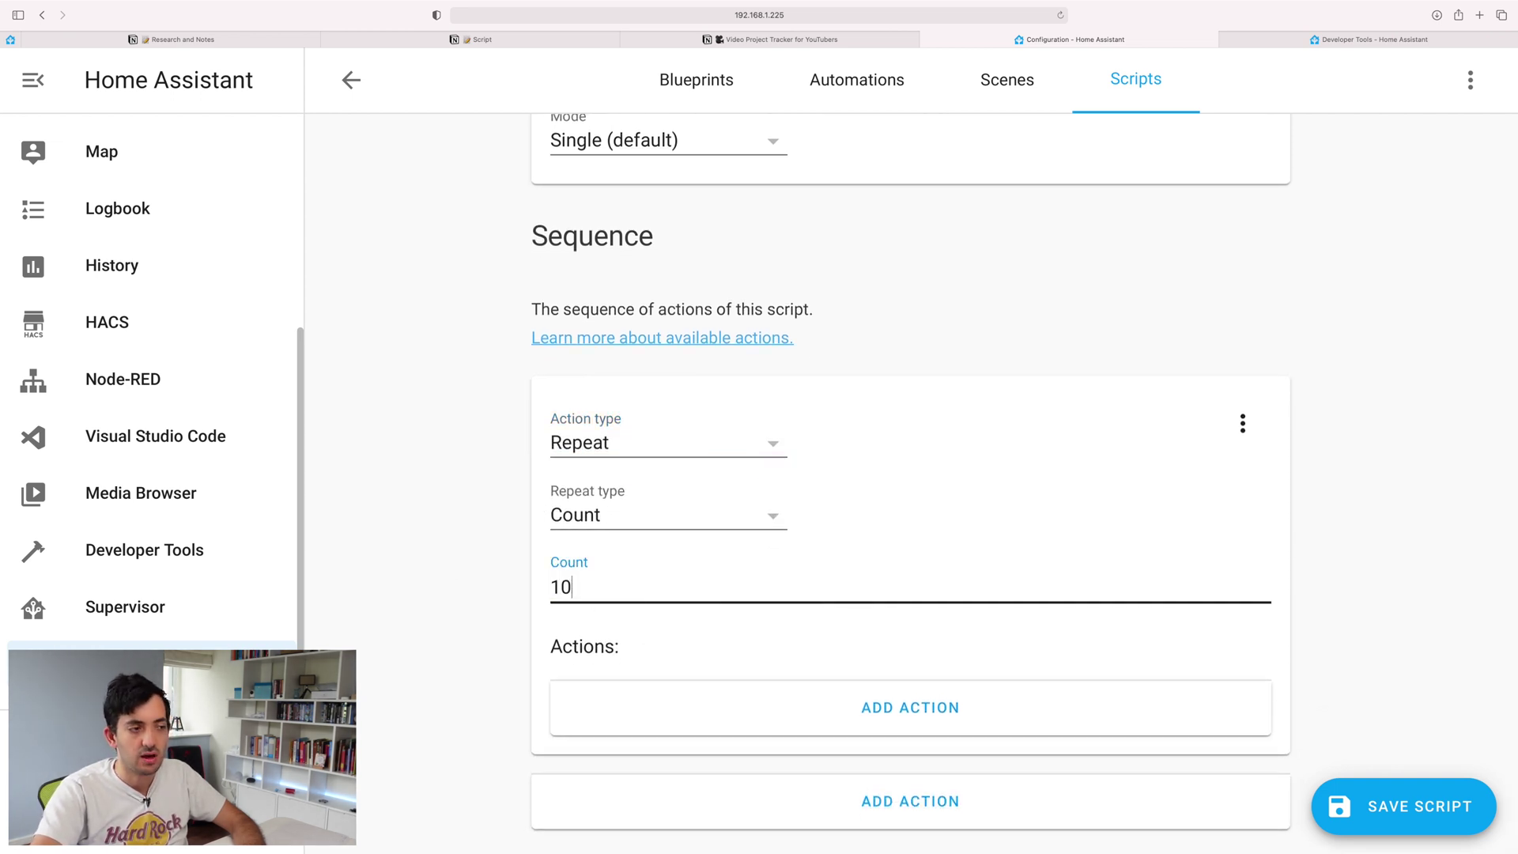
click(434, 589)
click(637, 598)
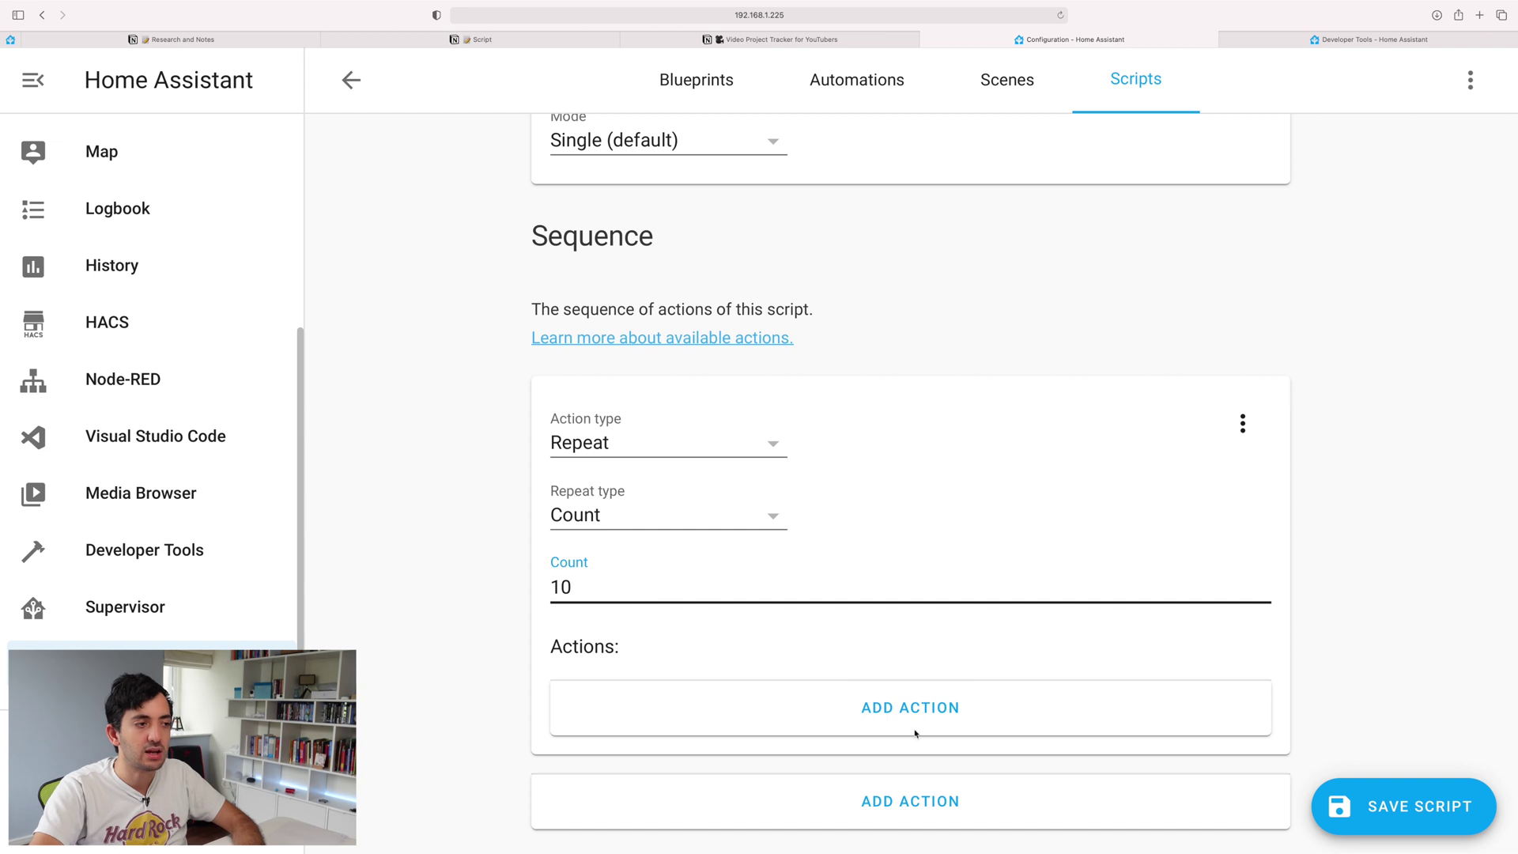
Add a nested Call service action inside the repeat using Light: Toggle
click(877, 703)
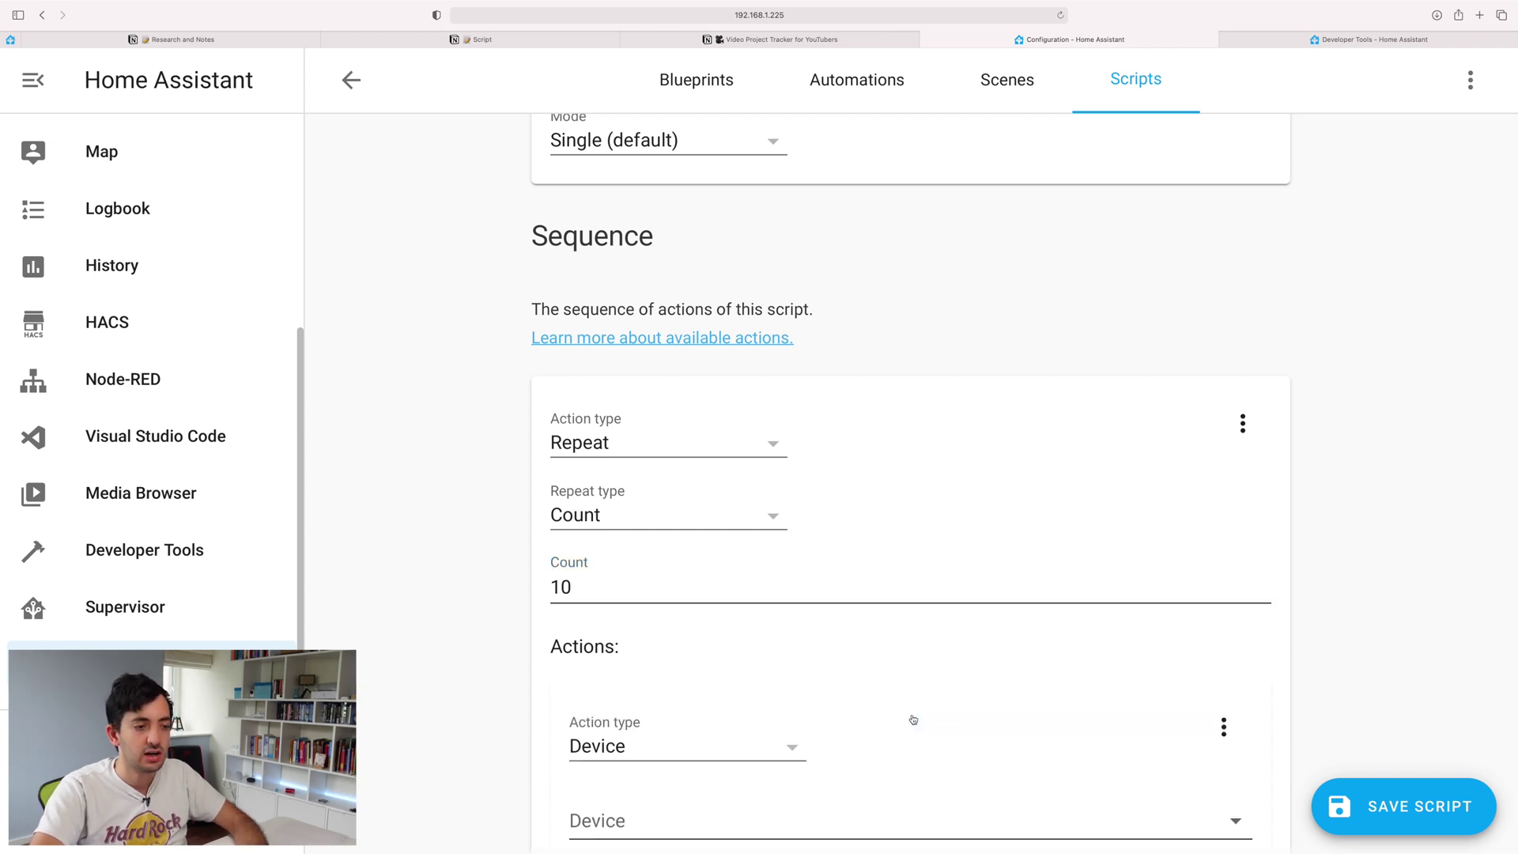
scroll(780, 688, down, 4)
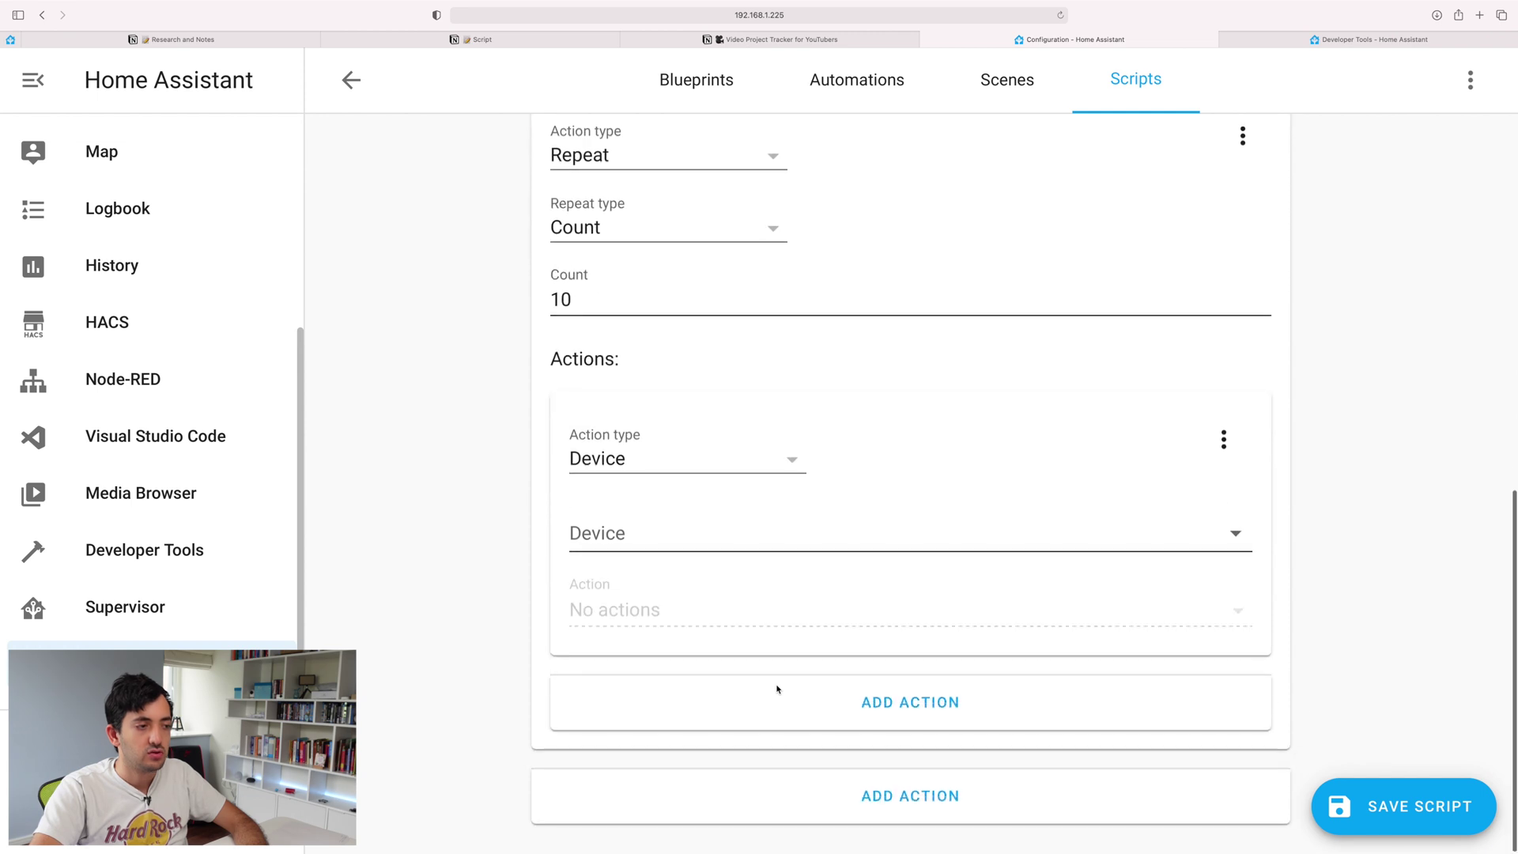
click(657, 457)
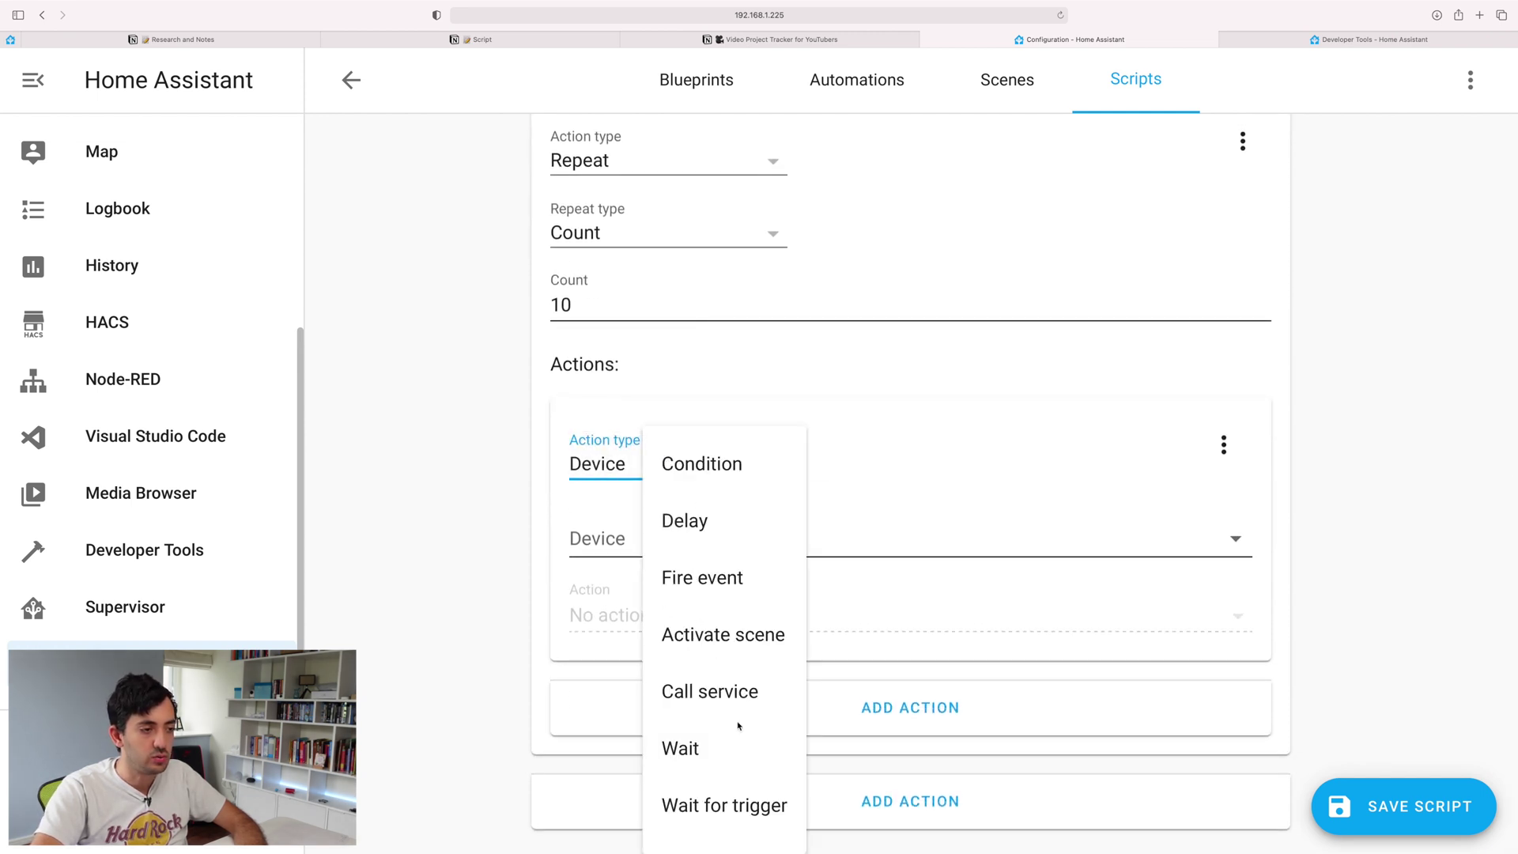
click(598, 463)
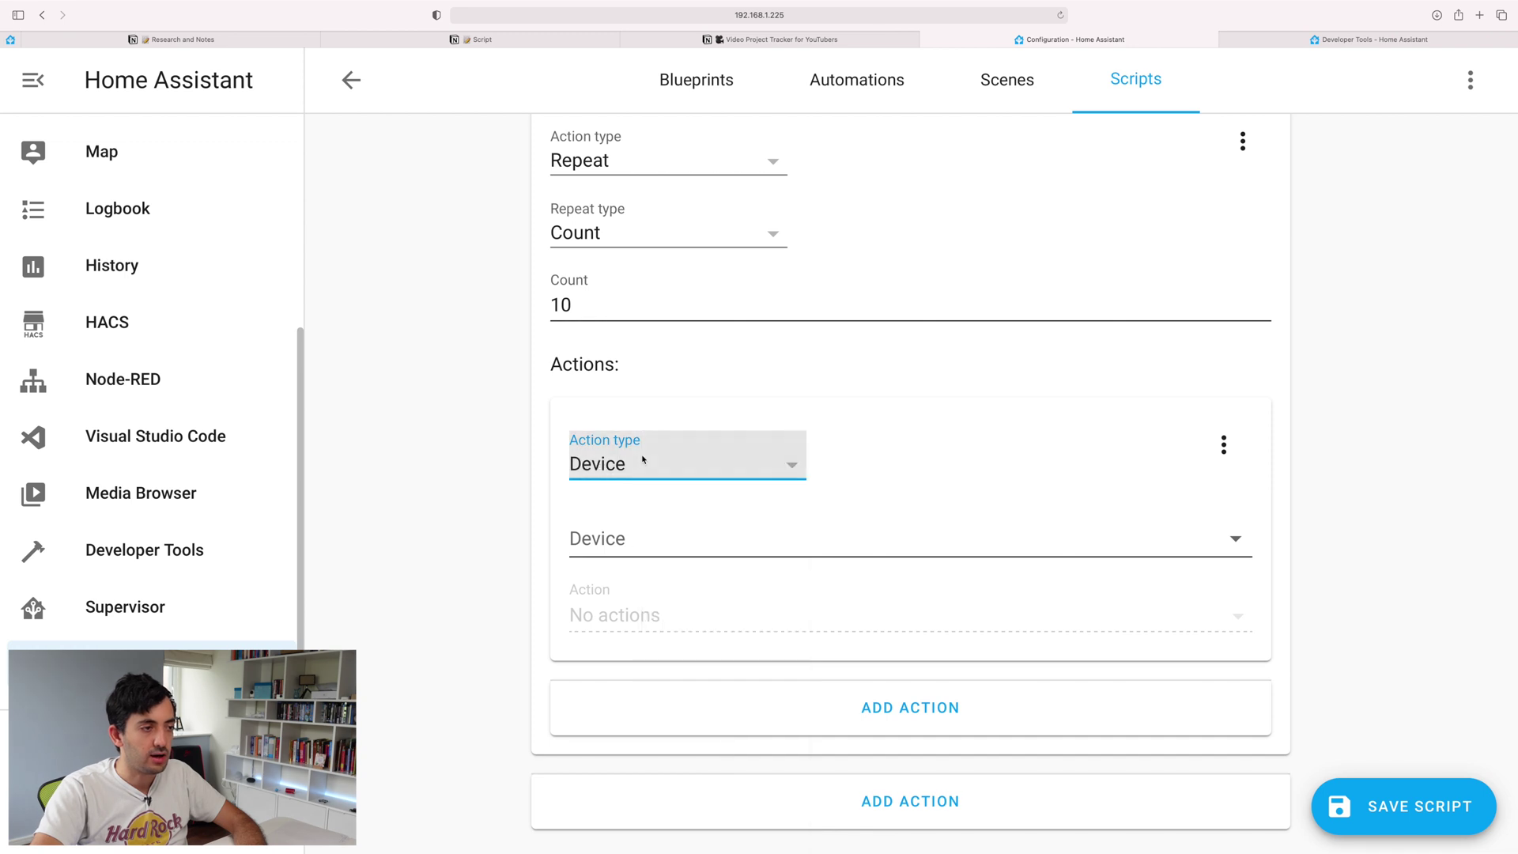
click(758, 472)
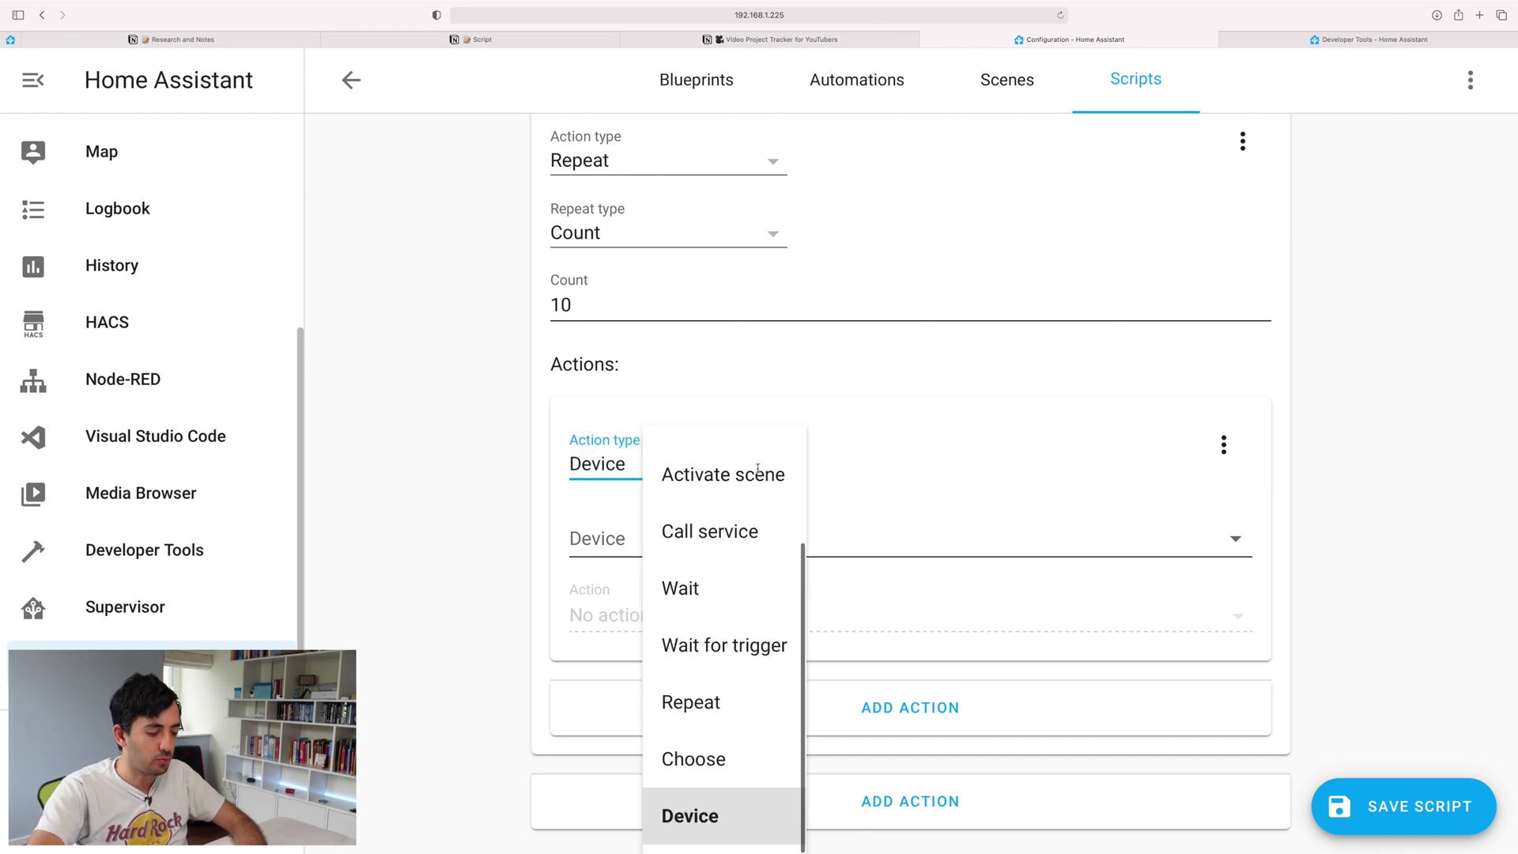
click(736, 551)
click(661, 562)
text(light.to)
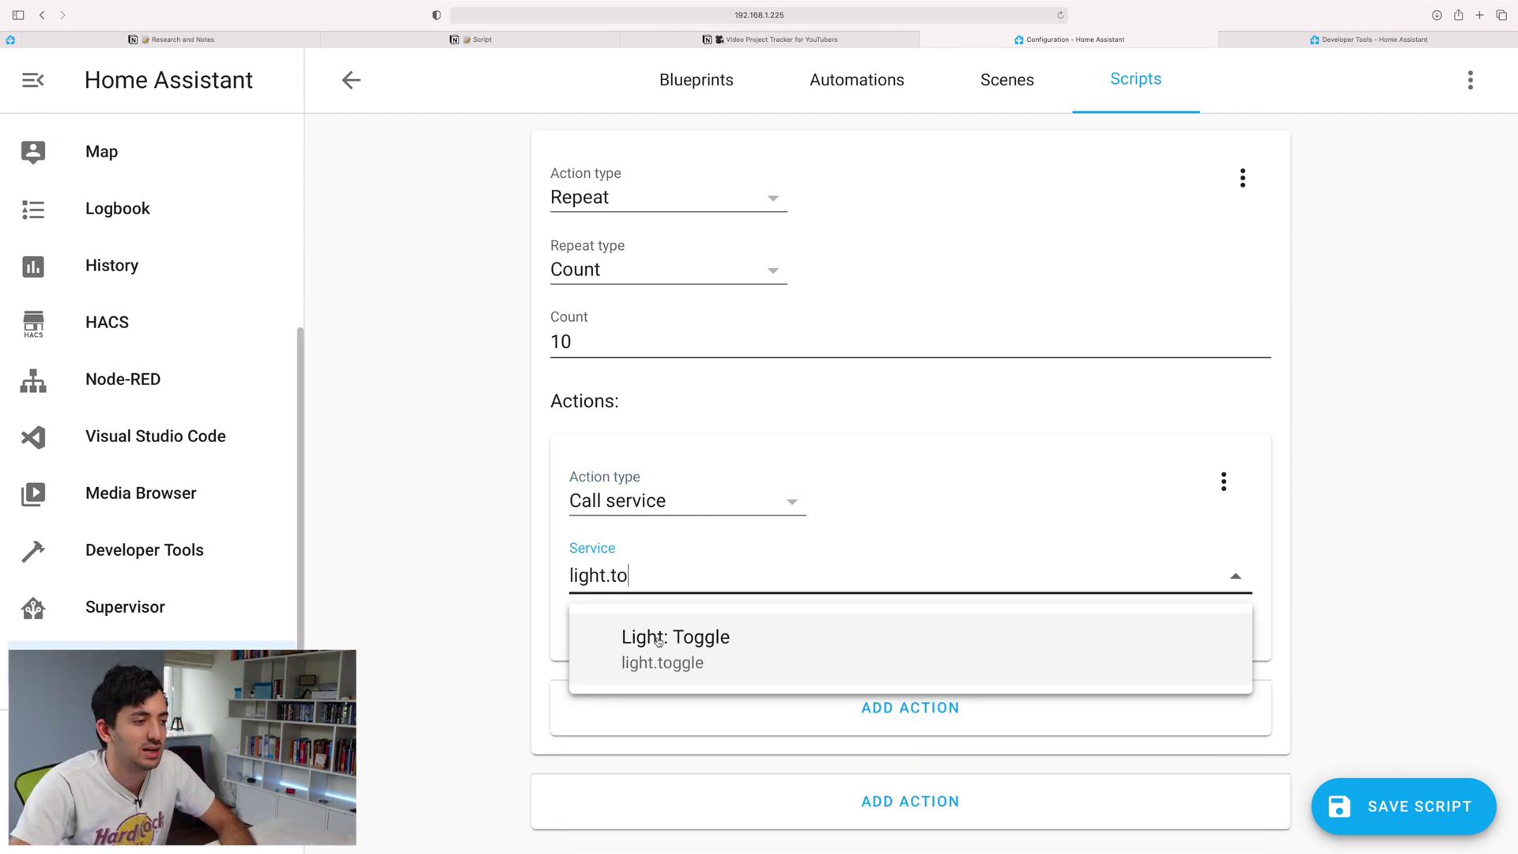
click(745, 648)
Target the toggle at the Sofa Led Light Strip entity
scroll(790, 593, down, 3)
click(1188, 542)
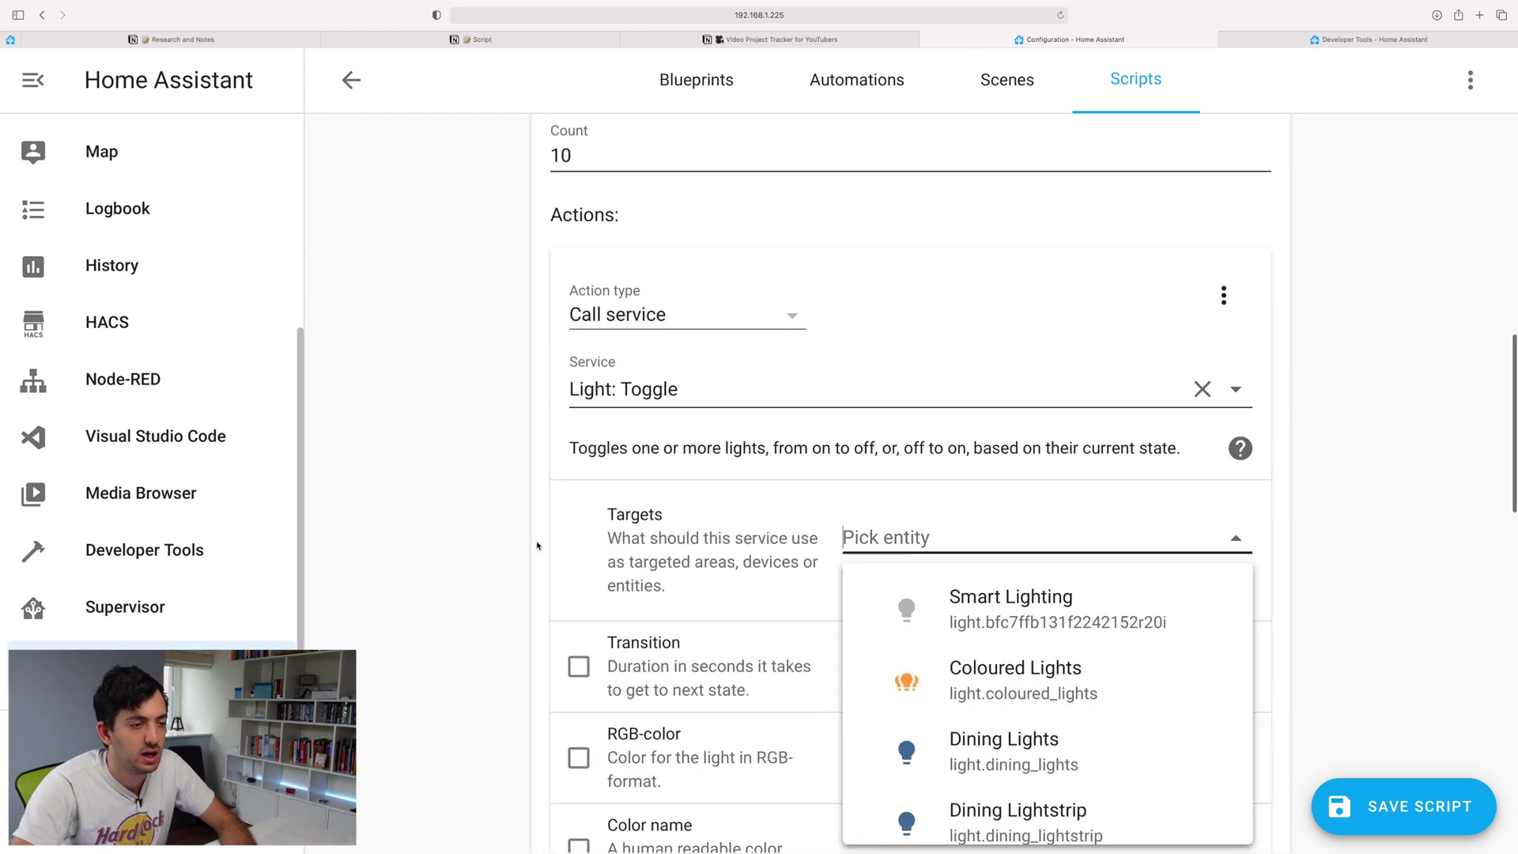
text(light)
scroll(1027, 685, down, 5)
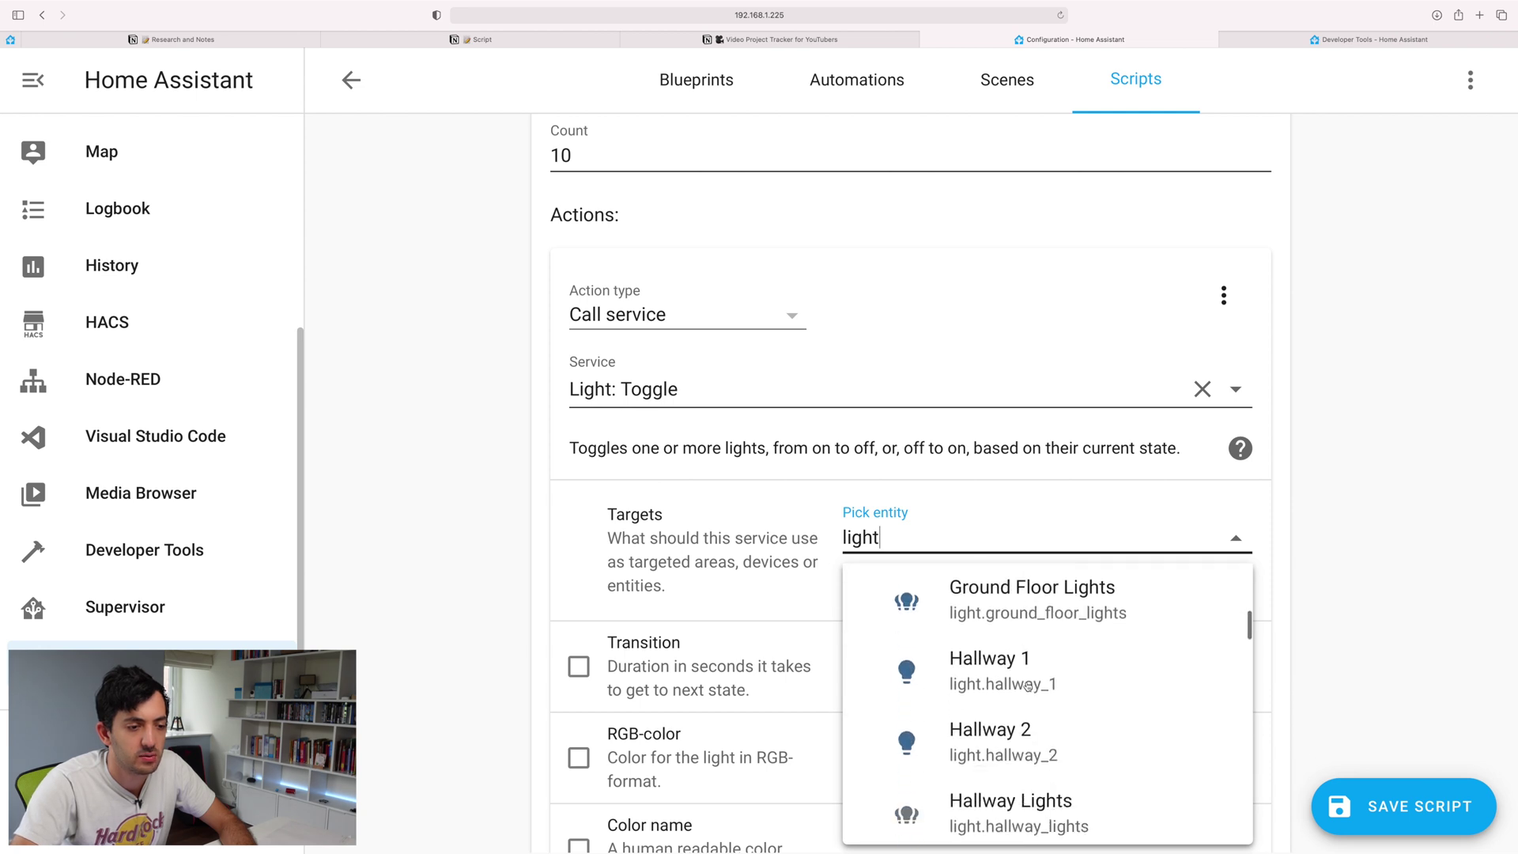
scroll(1027, 684, down, 10)
click(1027, 685)
Set the toggle's colour name to red and brightness value to 255
scroll(870, 593, down, 3)
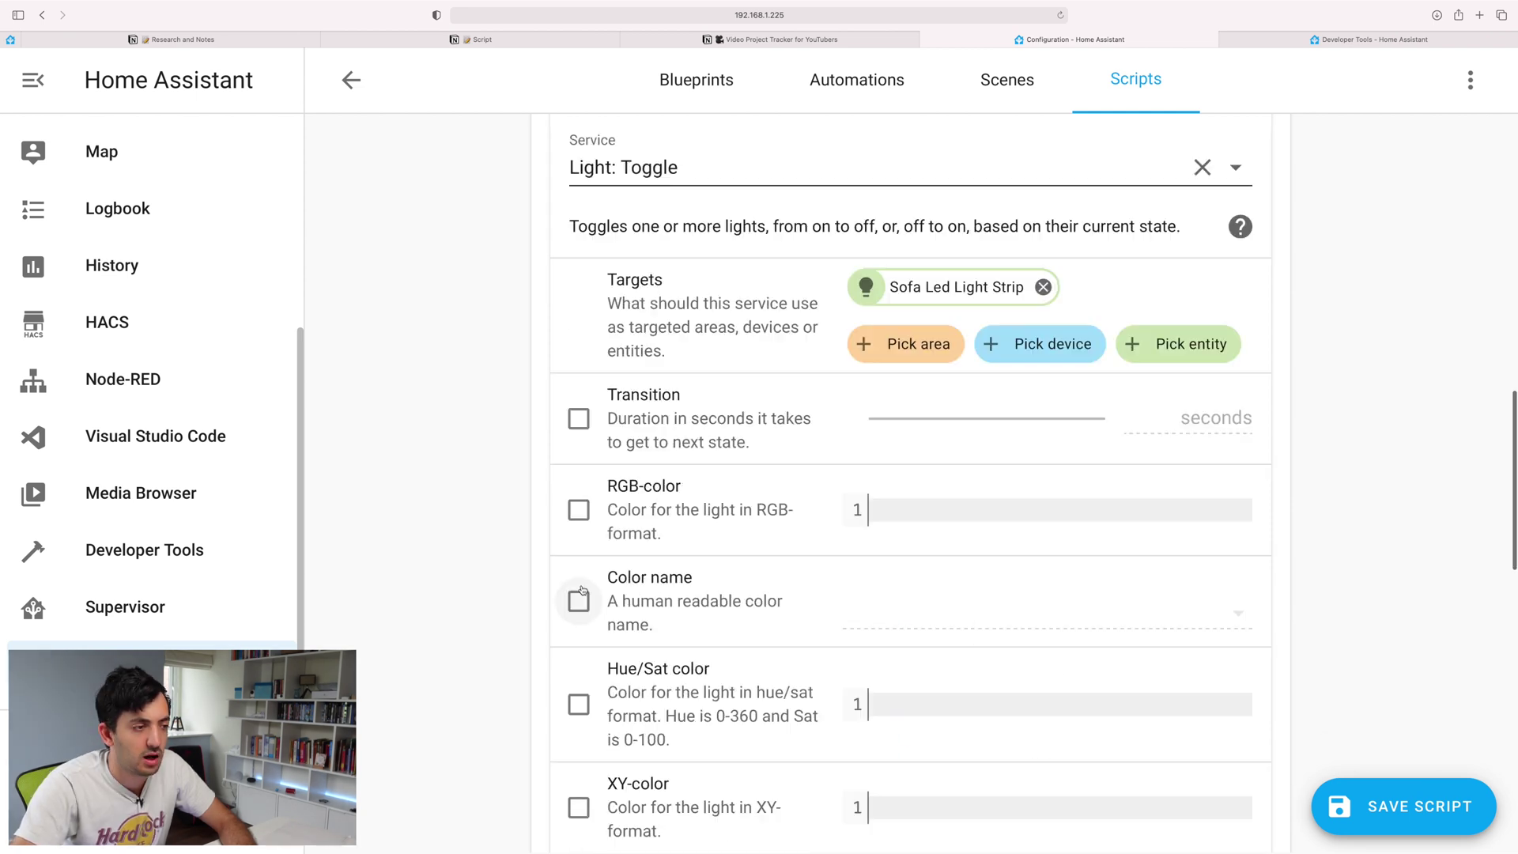
click(578, 601)
click(923, 627)
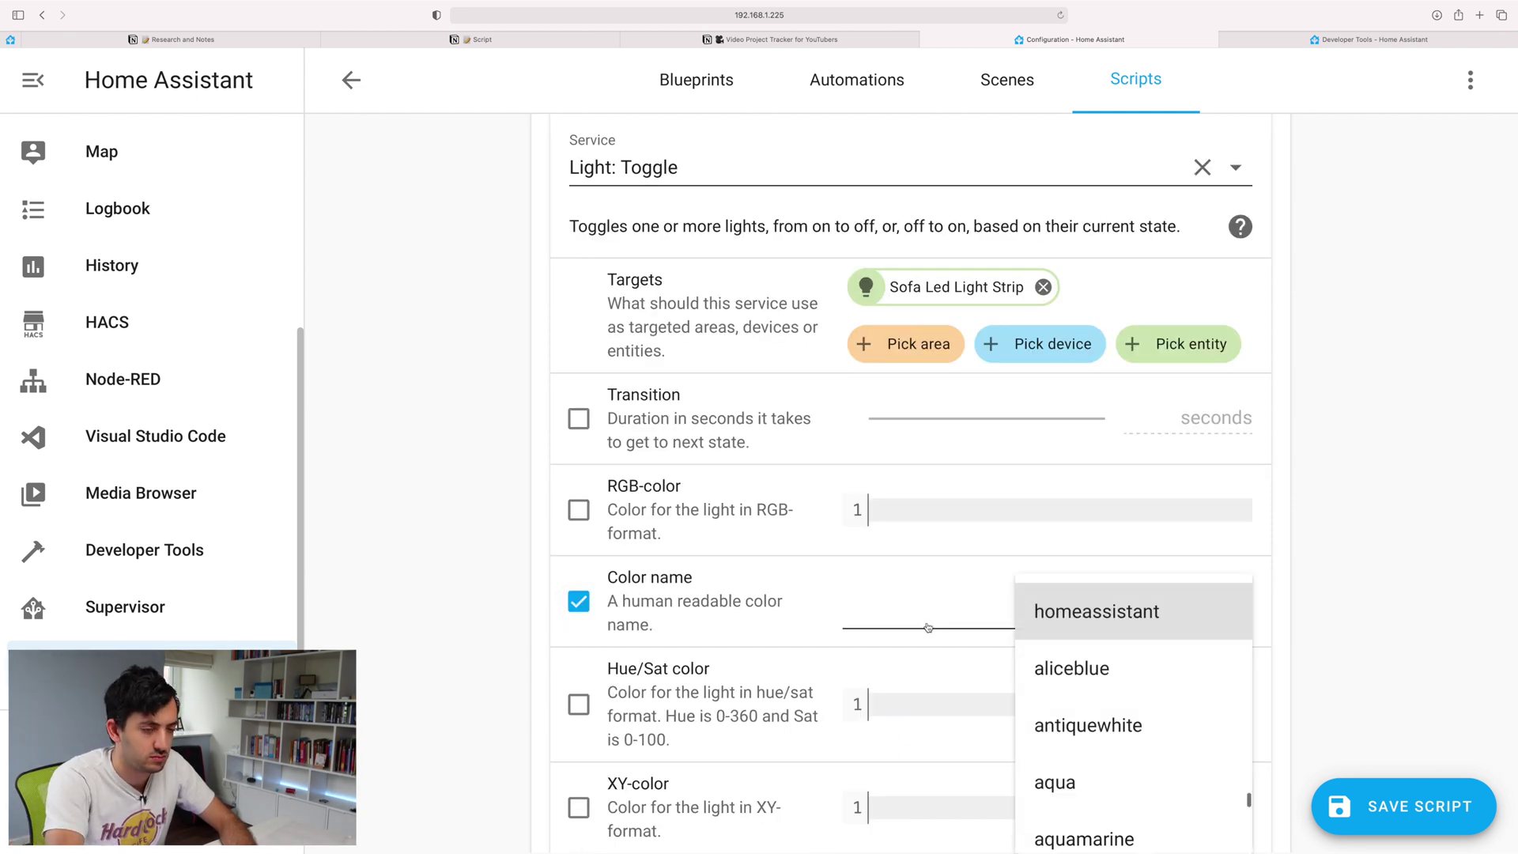
key(r)
click(1064, 717)
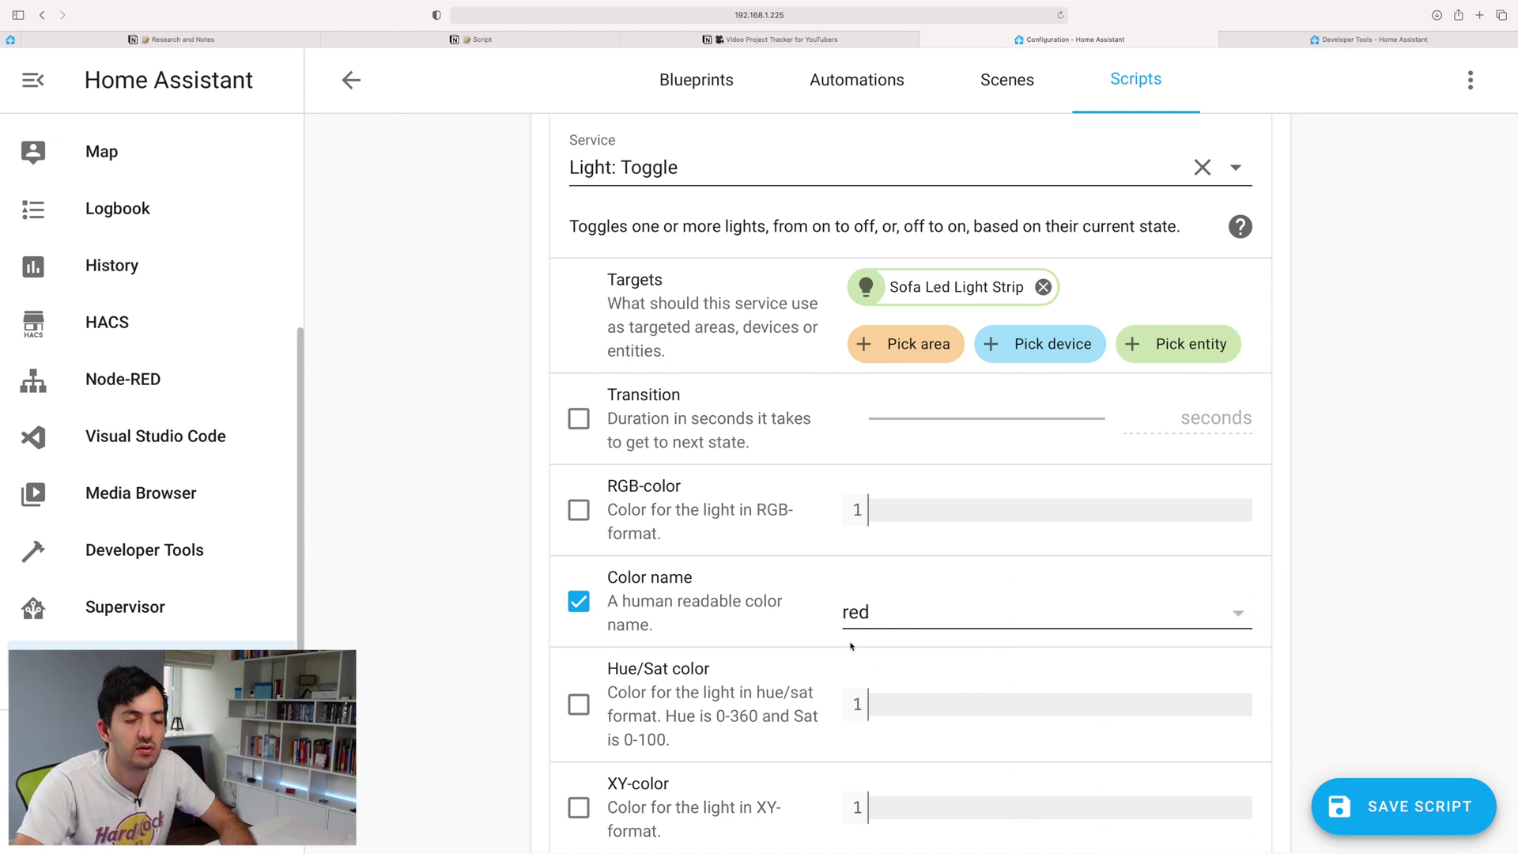
scroll(850, 643, down, 8)
click(578, 580)
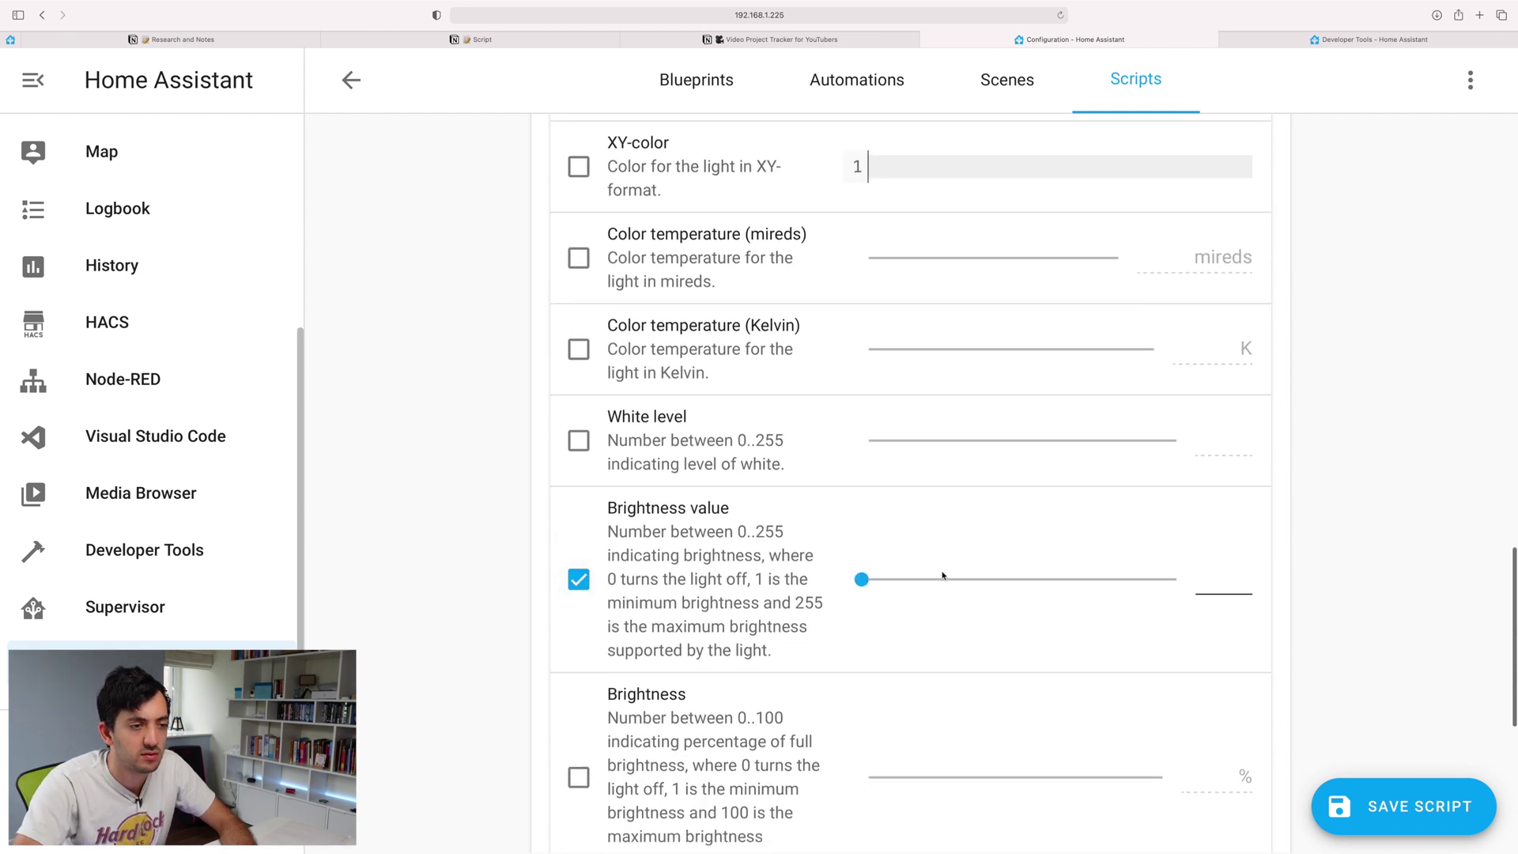
drag(861, 581, 1215, 587)
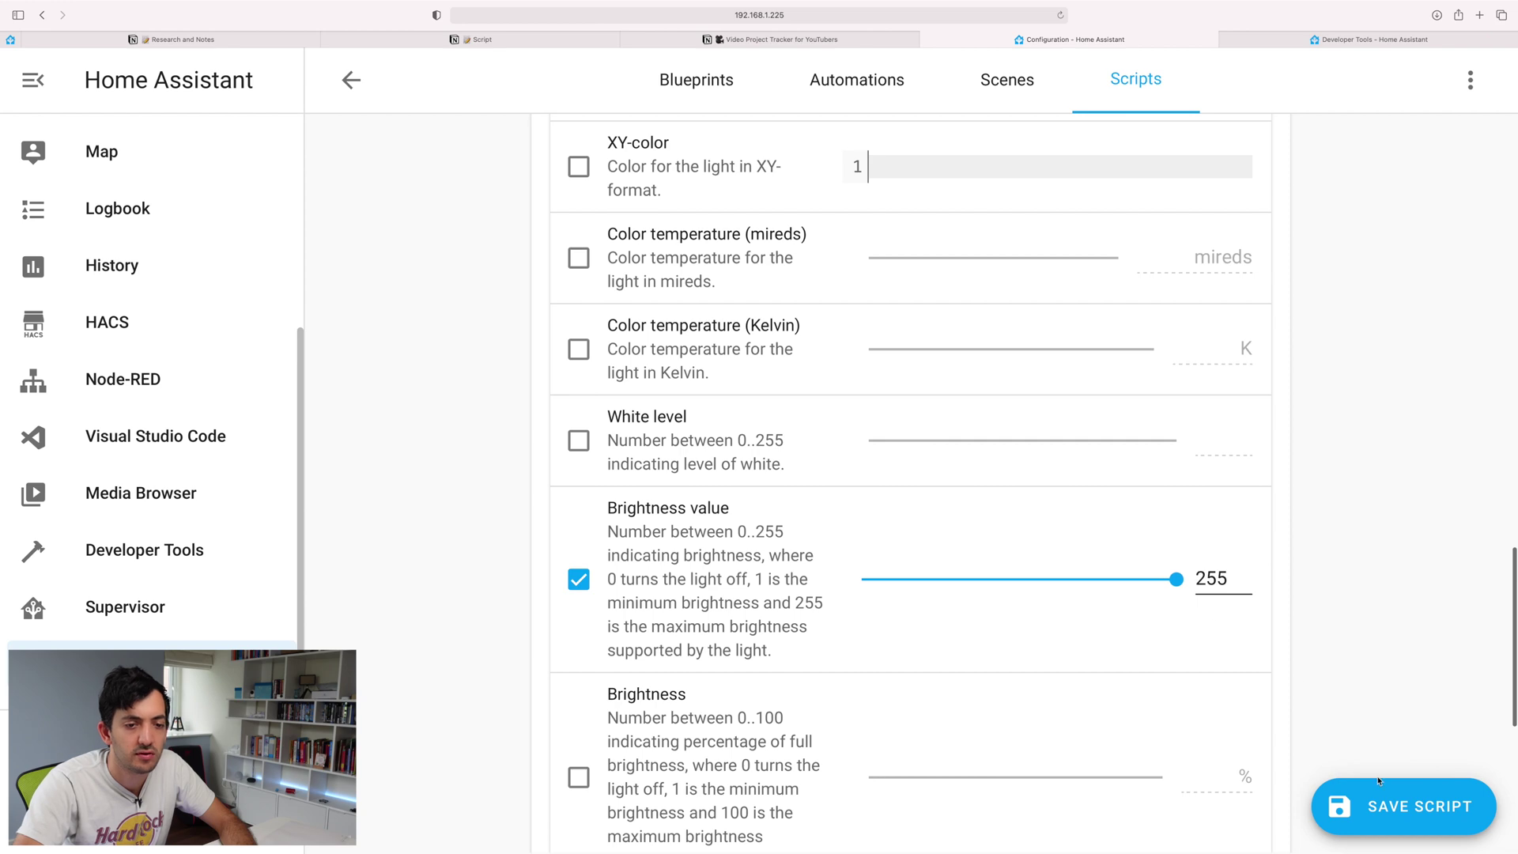
click(909, 706)
Add a 00:00:01 Delay in the loop, save 'Flashing lights 10 times', and run it
click(601, 484)
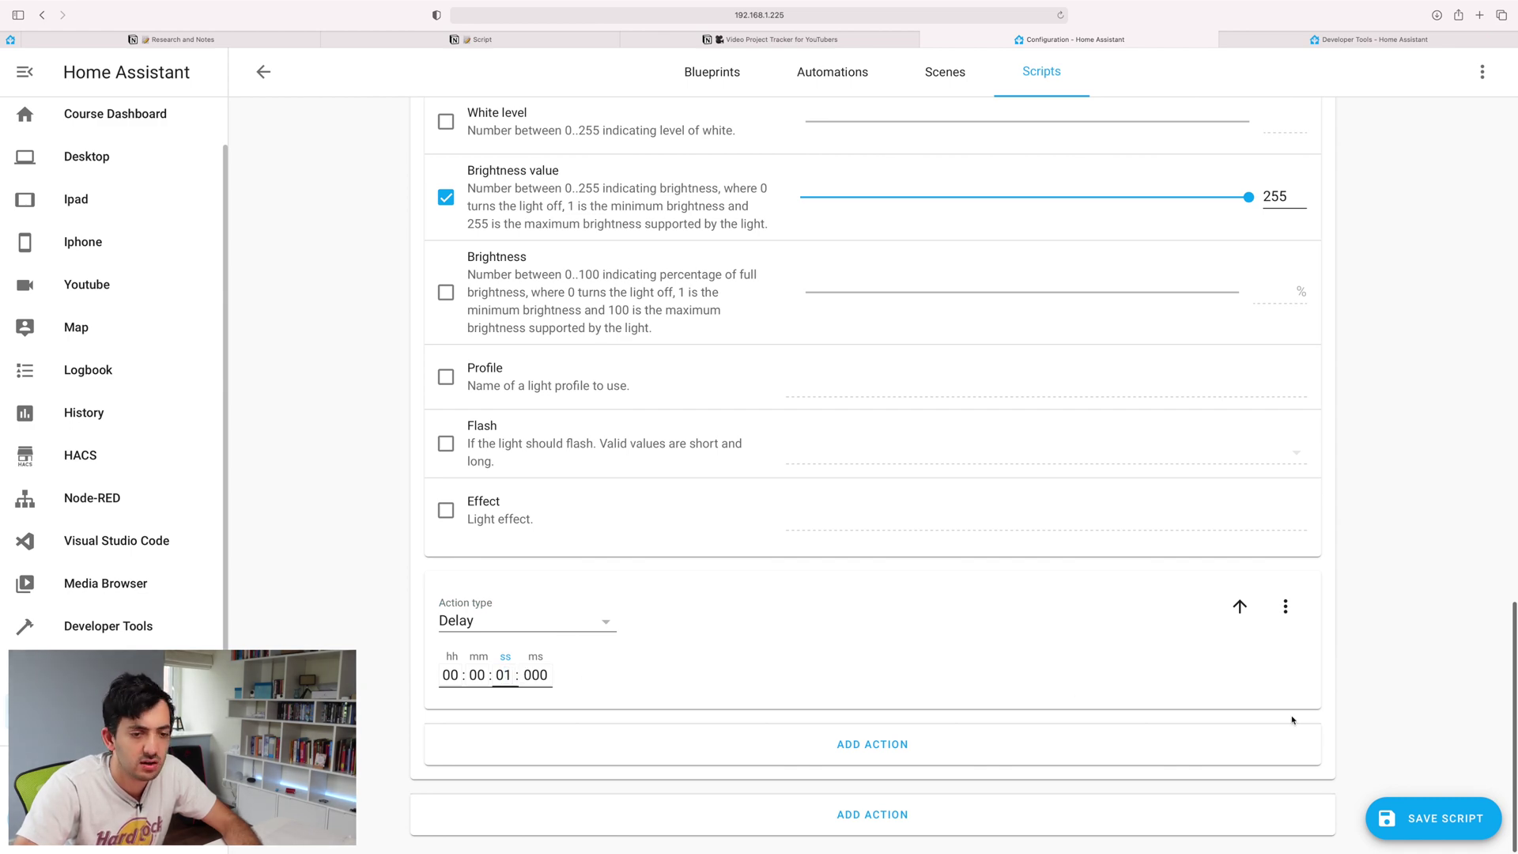
click(1433, 819)
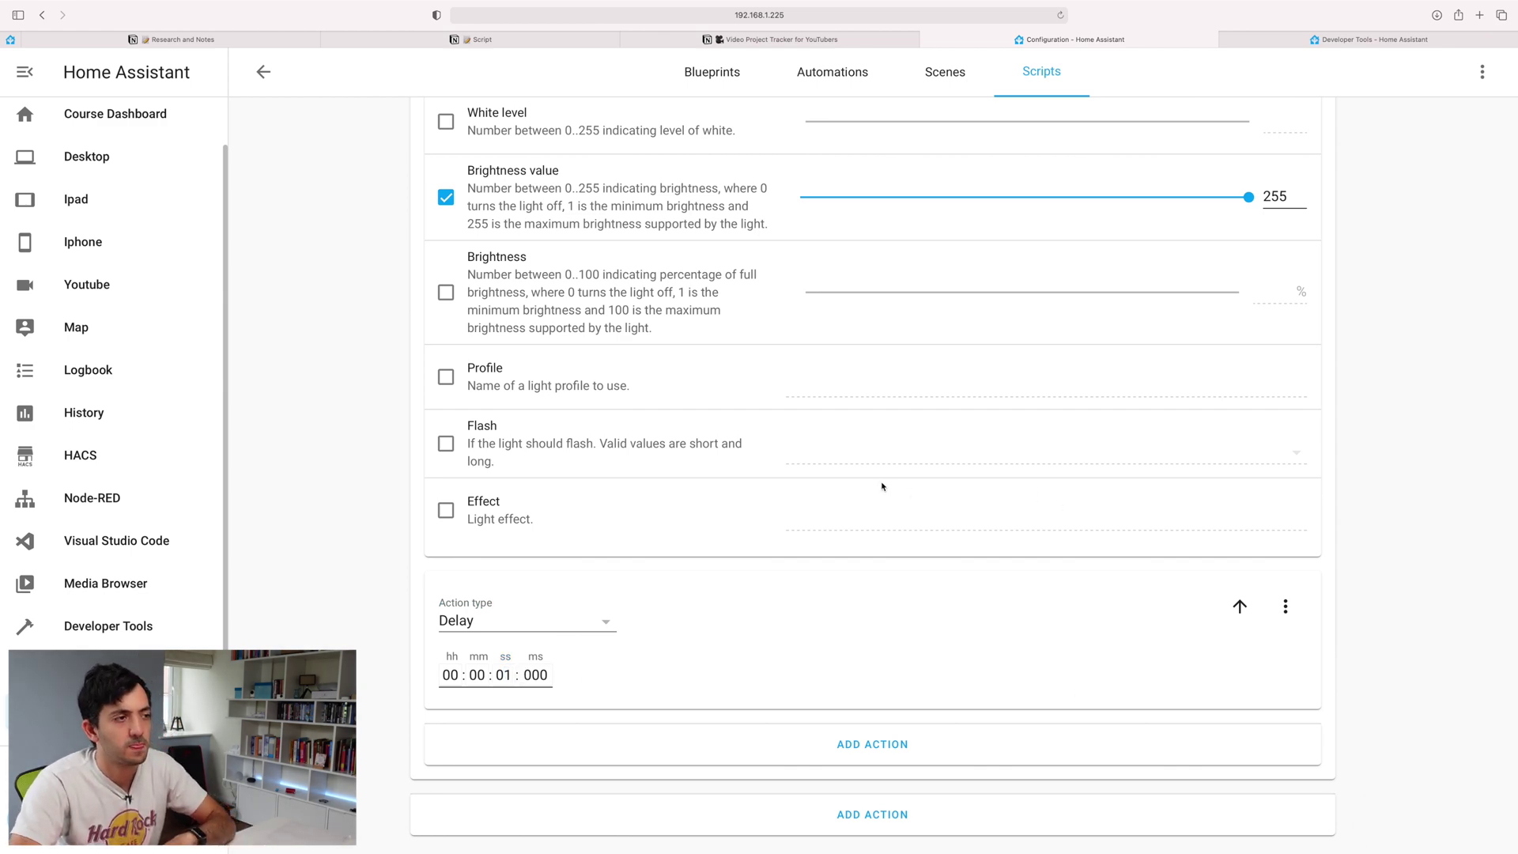
scroll(882, 487, up, 15)
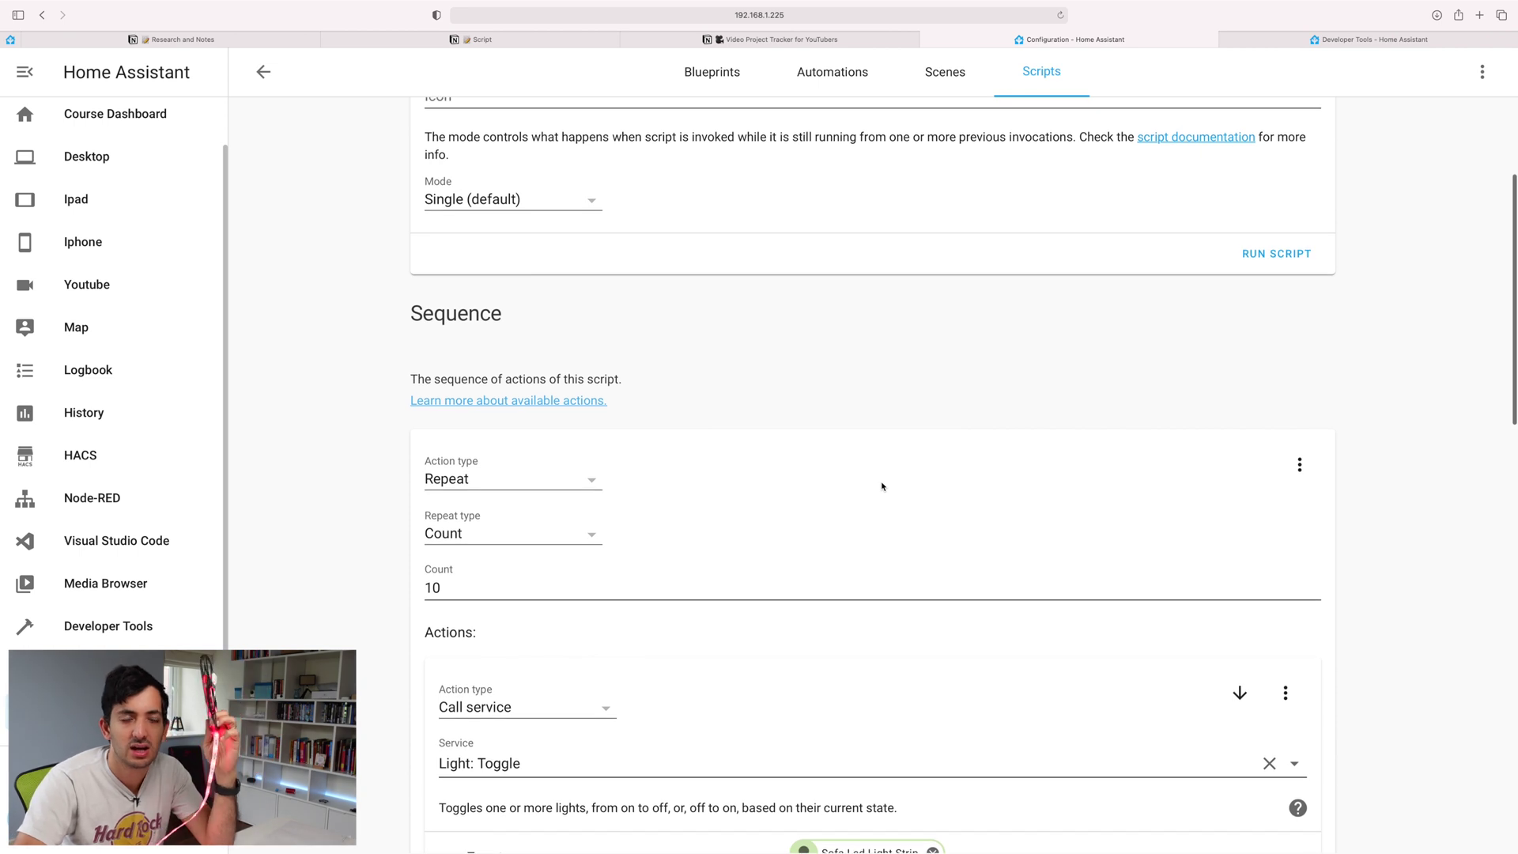
scroll(882, 486, up, 5)
click(1289, 478)
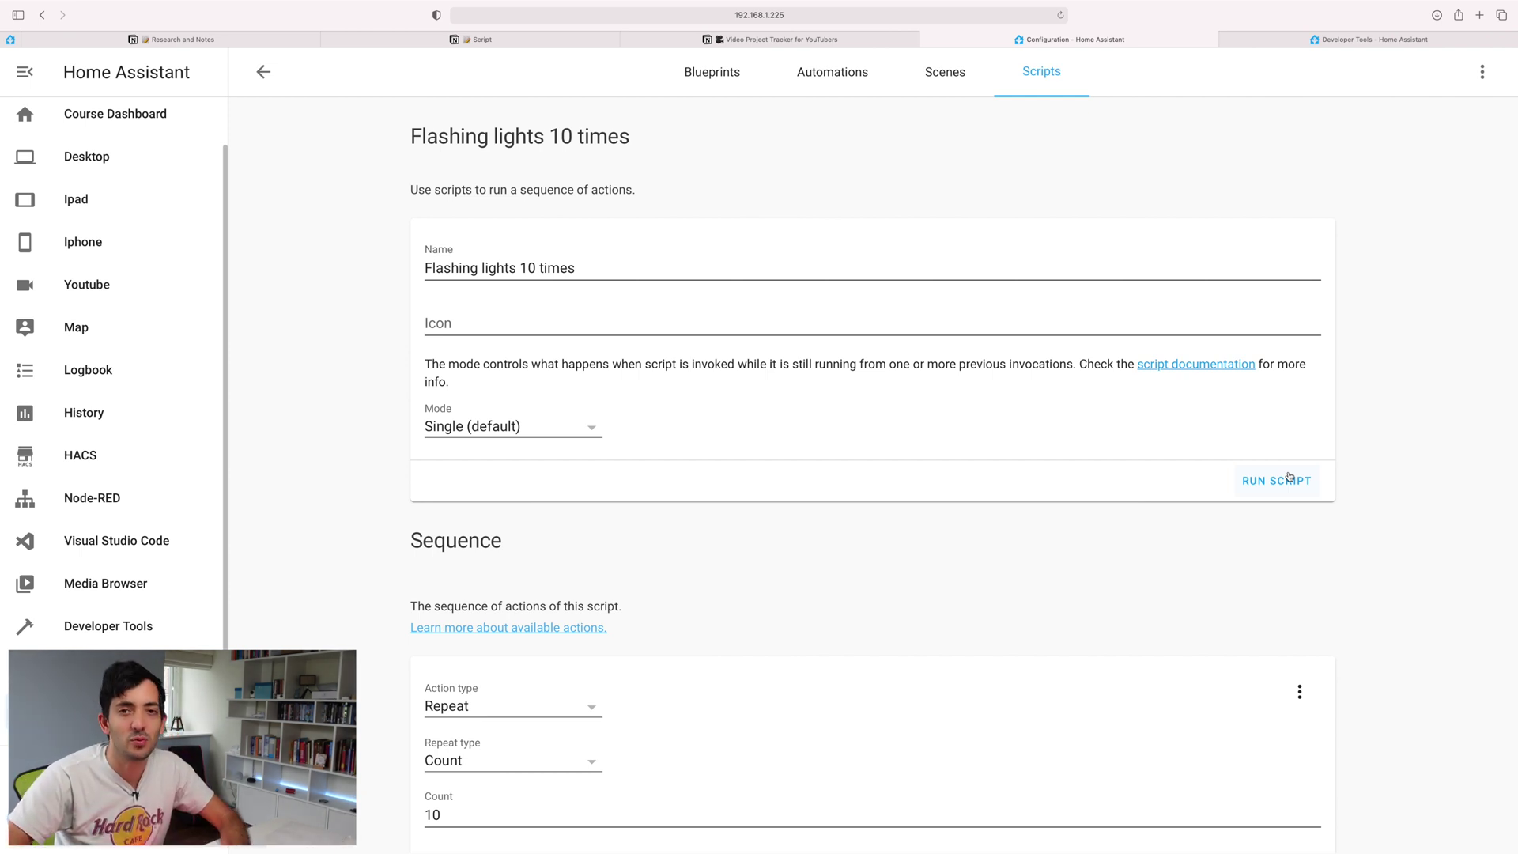
scroll(1289, 477, down, 20)
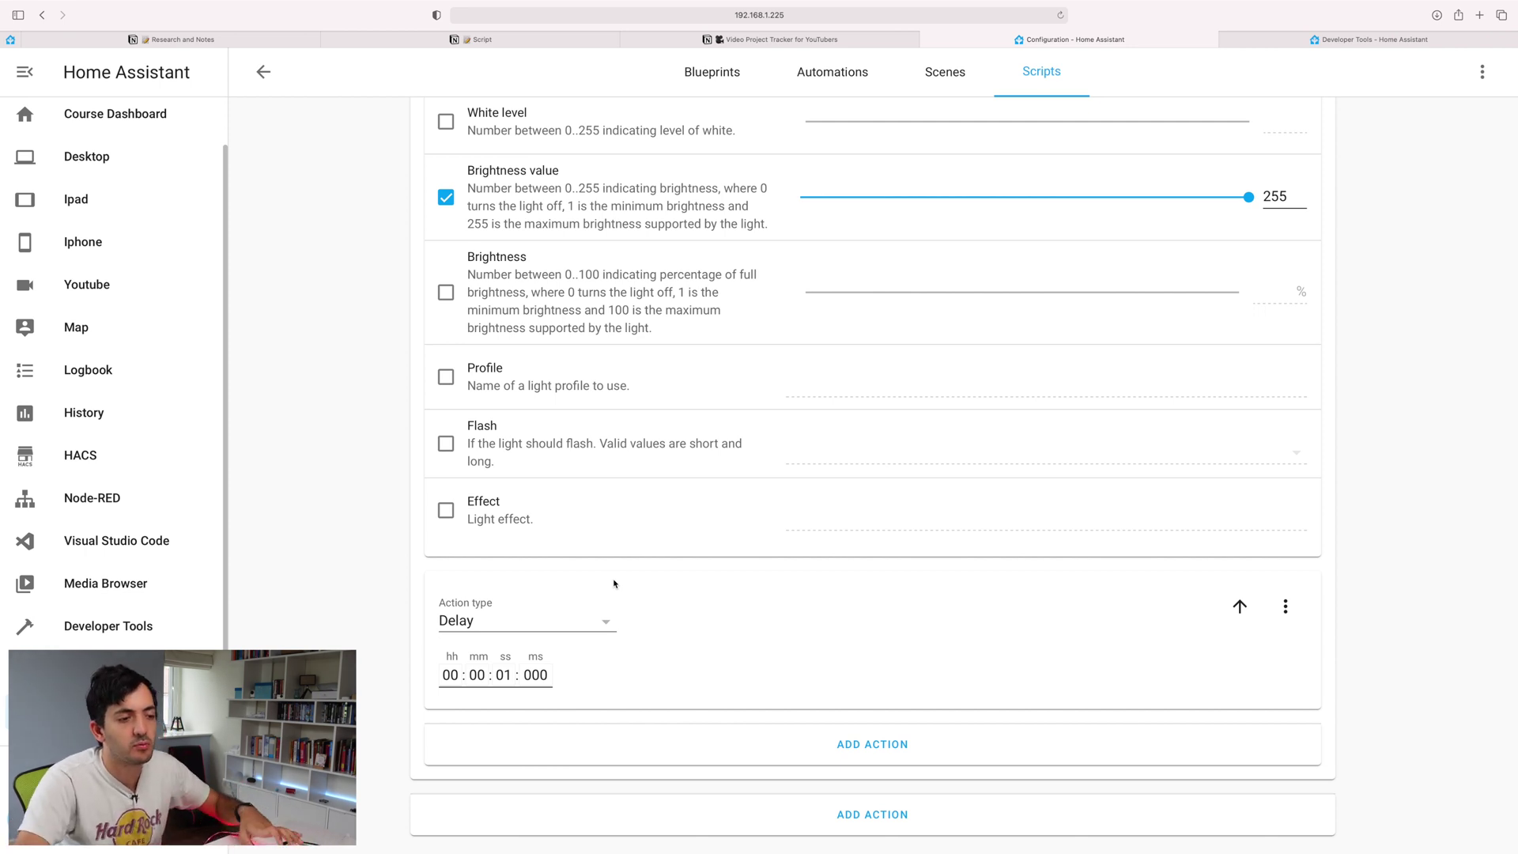
After the repeat loop, add a Light: Turn off service call targeting Sofa Led Light Strip
click(877, 821)
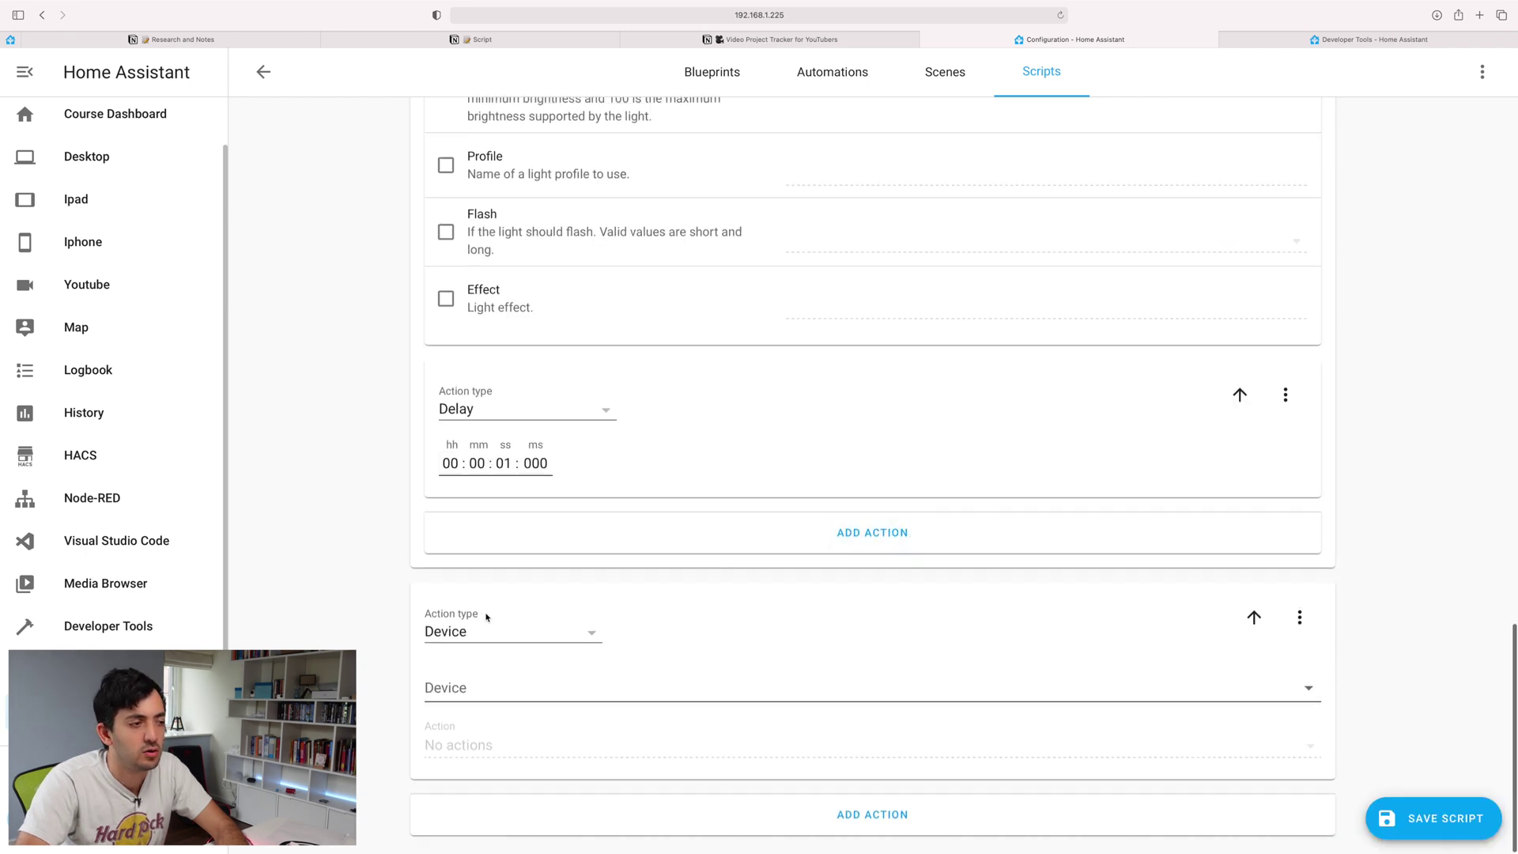
click(486, 620)
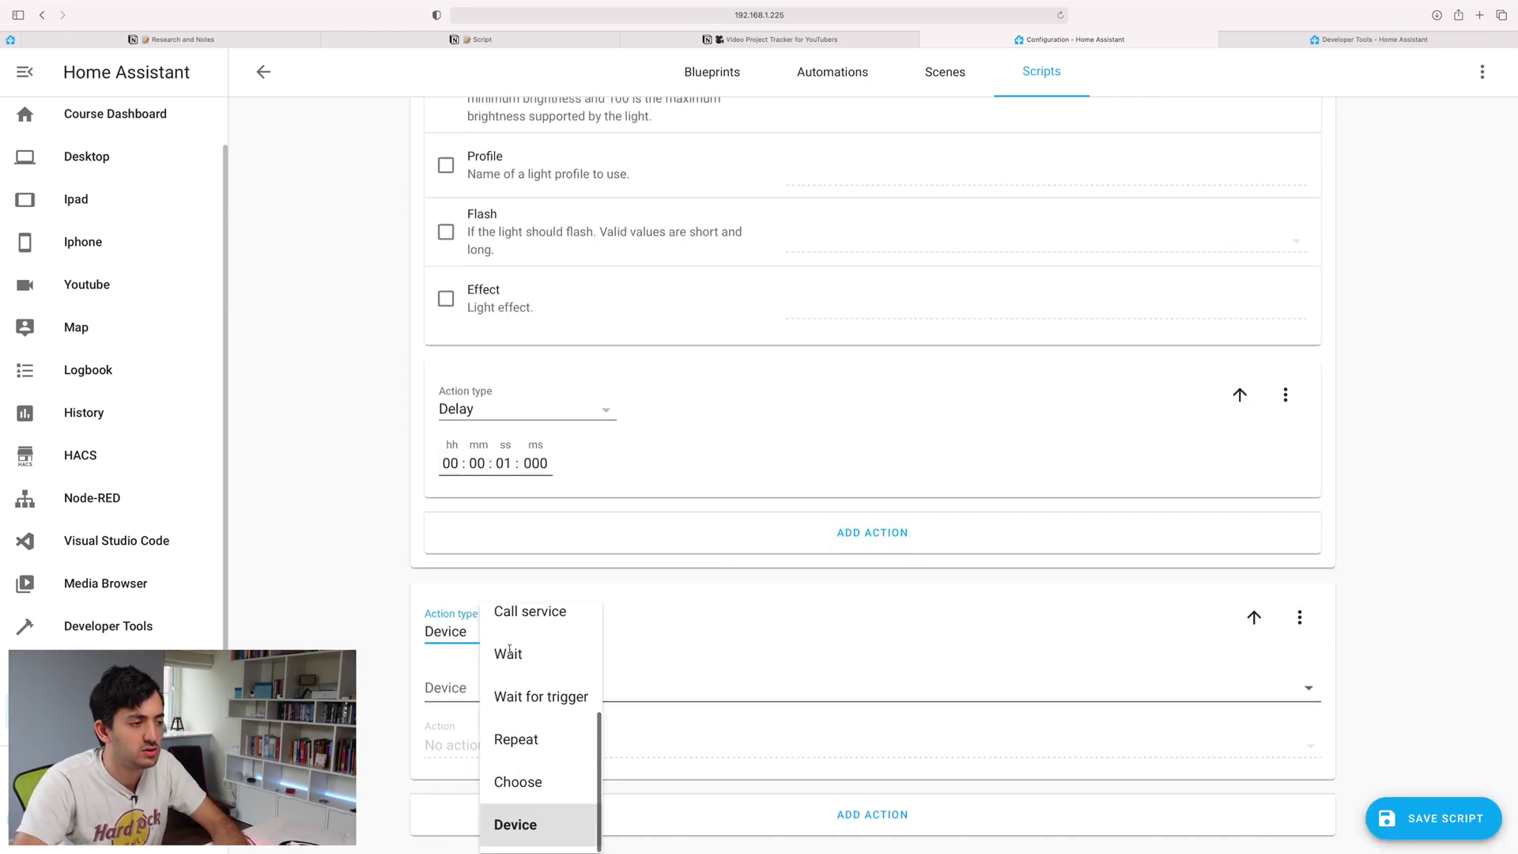
click(530, 611)
click(509, 716)
text(light)
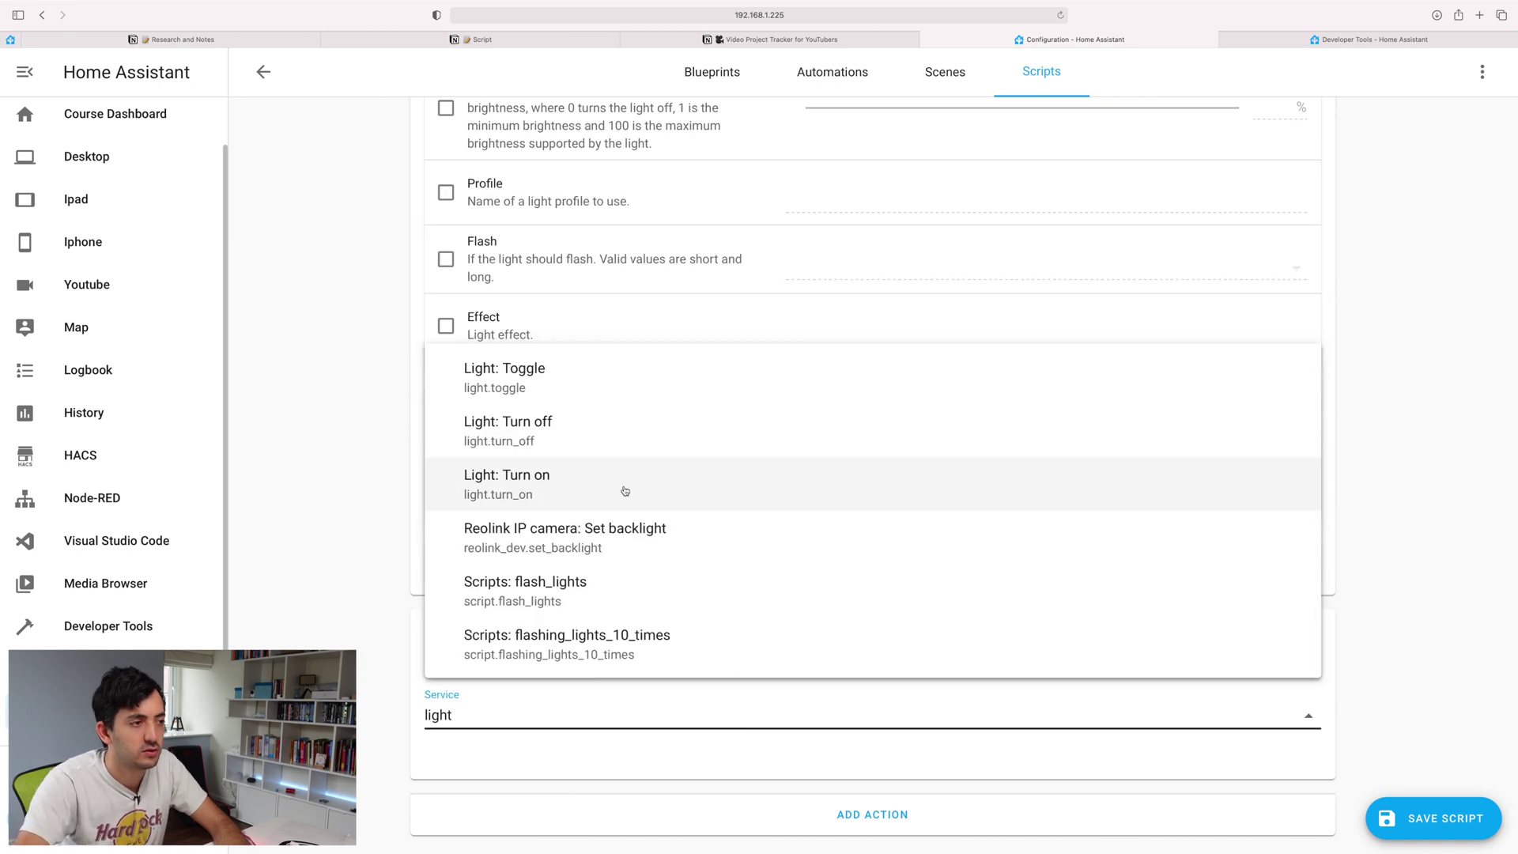
click(558, 442)
click(1028, 603)
click(912, 520)
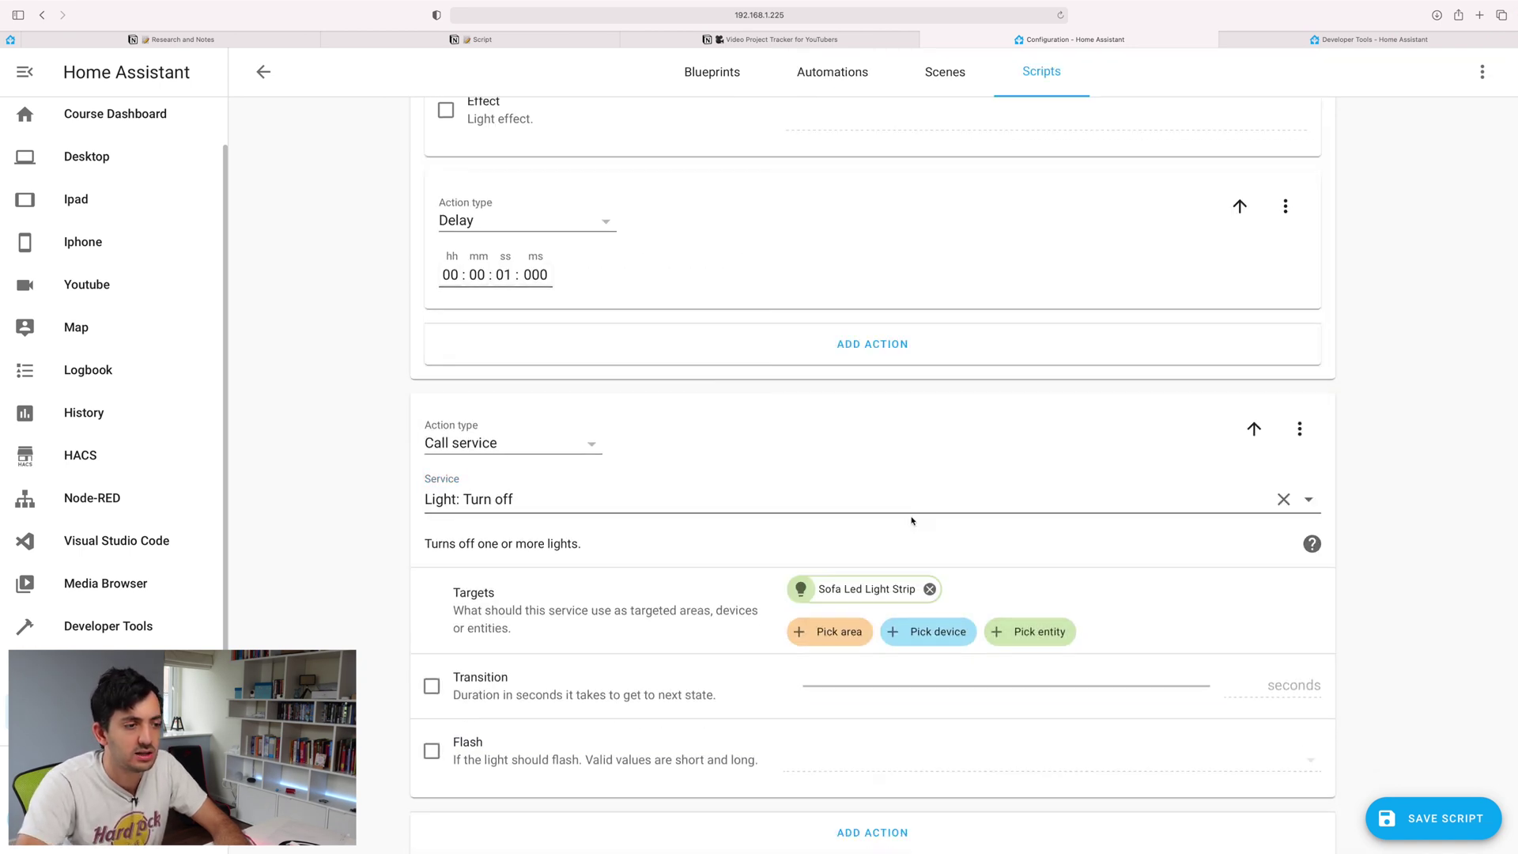
Save the script and run it to test the red flashing sequence
click(1432, 819)
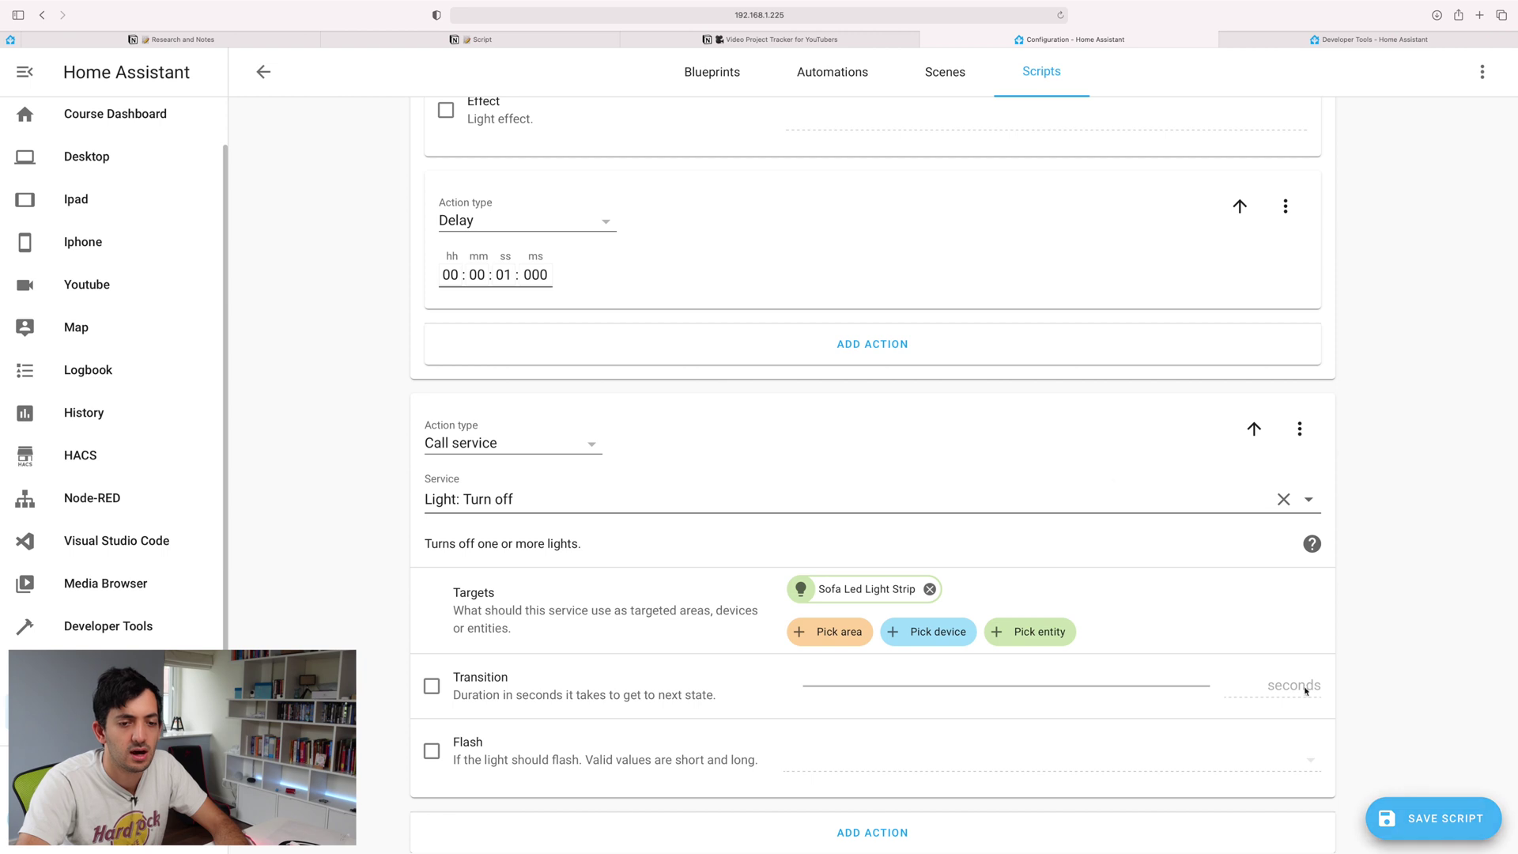
click(1286, 481)
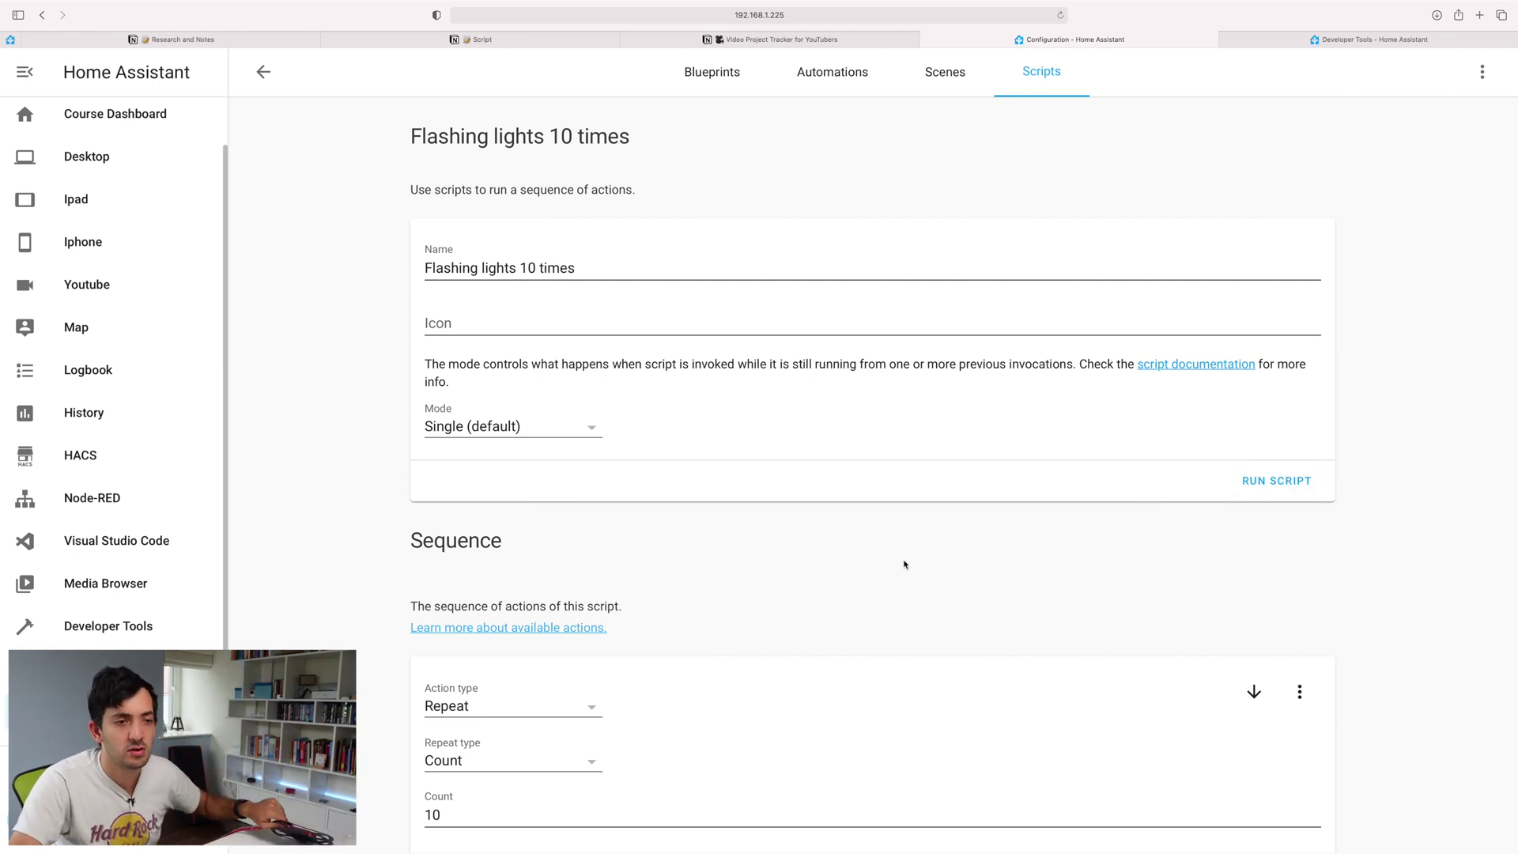
scroll(905, 563, down, 9)
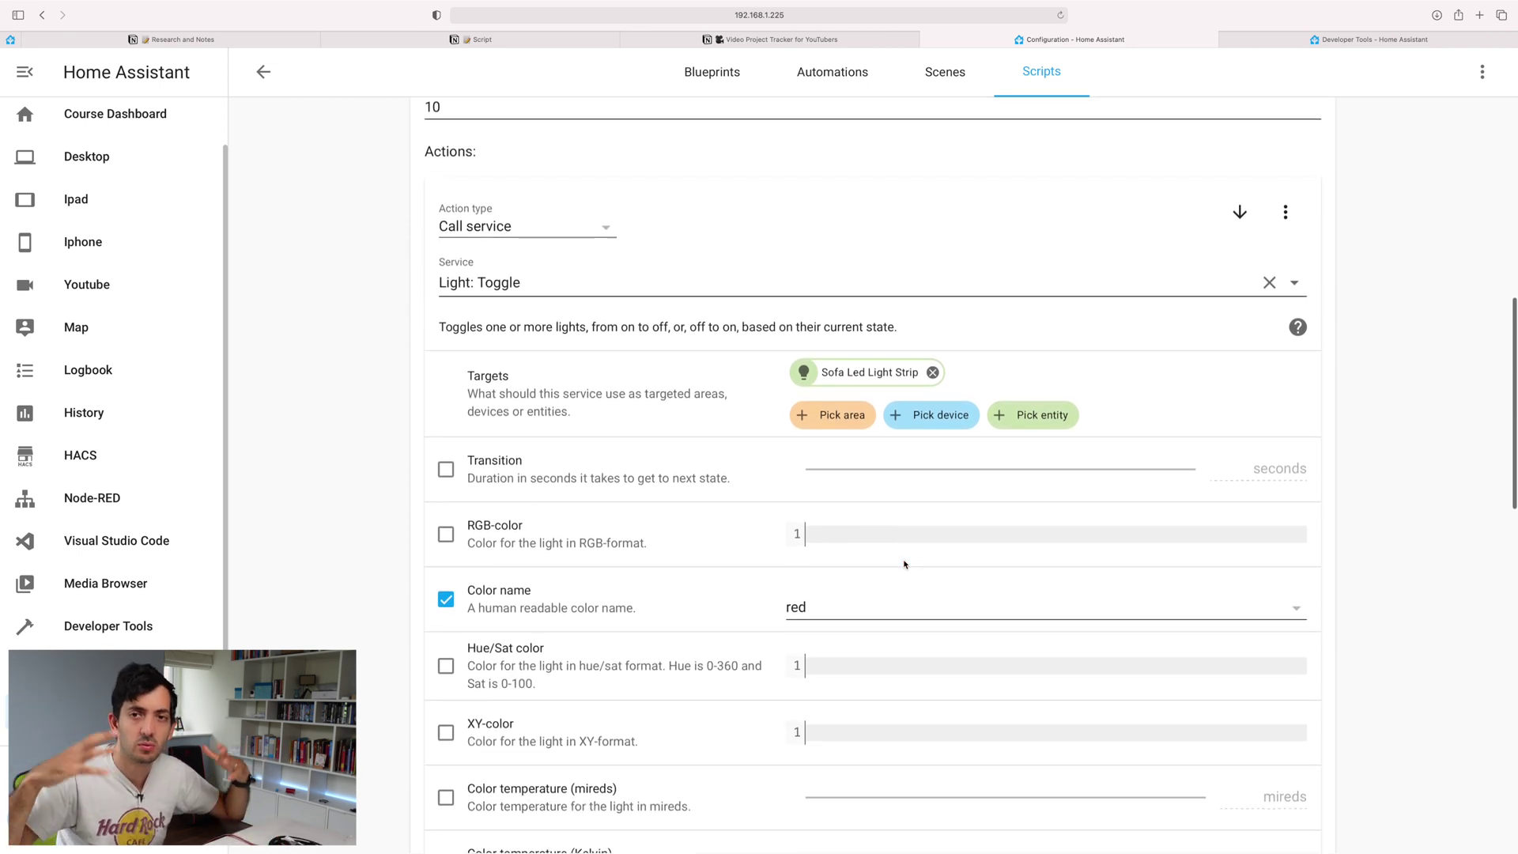